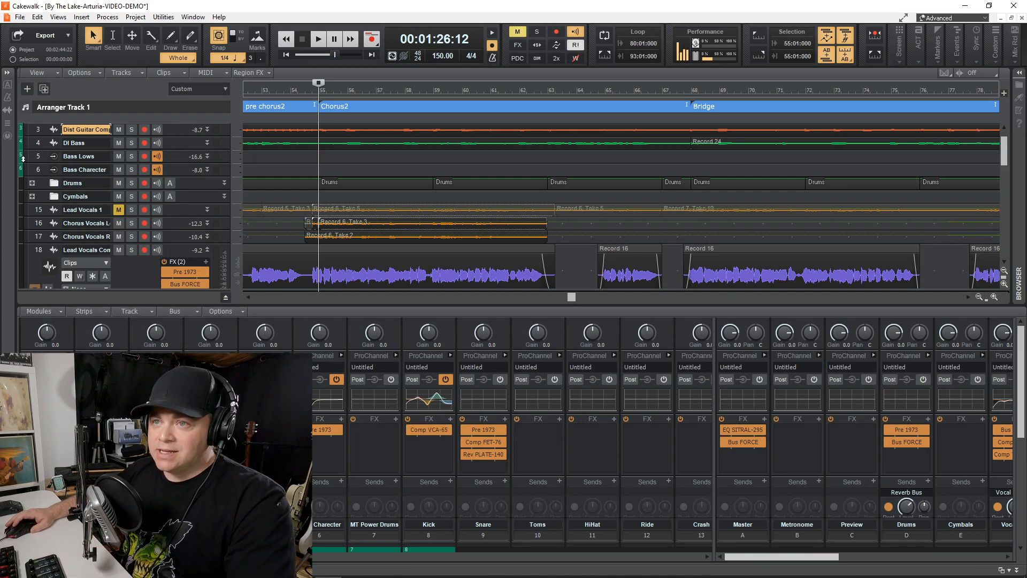
- Point out the Jumbo Acoustic and Fender Acoustic tracks in the track list, leaving Fender Acoustic selected
{"action": "scroll", "coordinate": [24, 161], "scroll_direction": "up", "scroll_amount": 2}
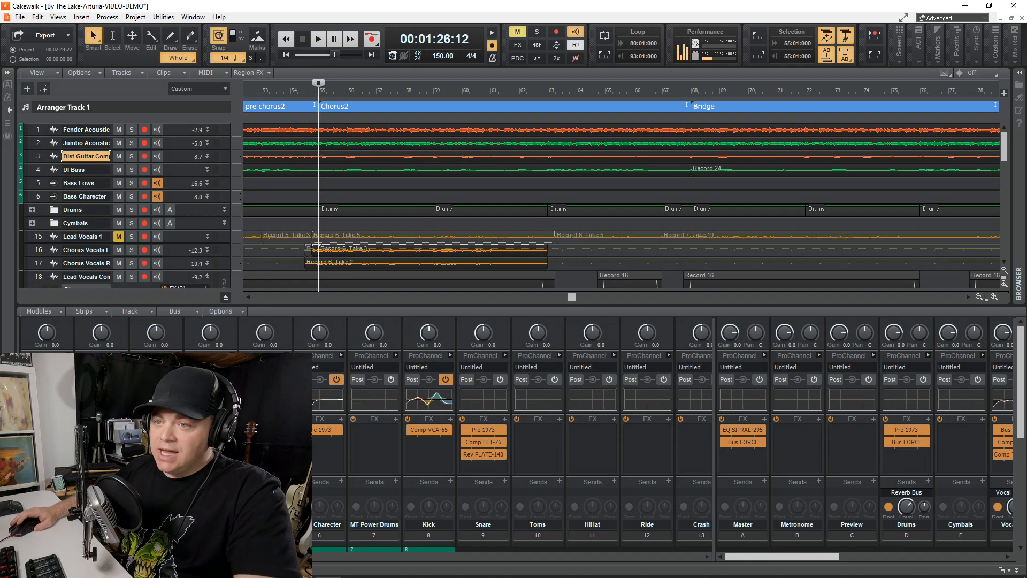
{"action": "left_click", "coordinate": [86, 130]}
{"action": "left_click", "coordinate": [86, 143]}
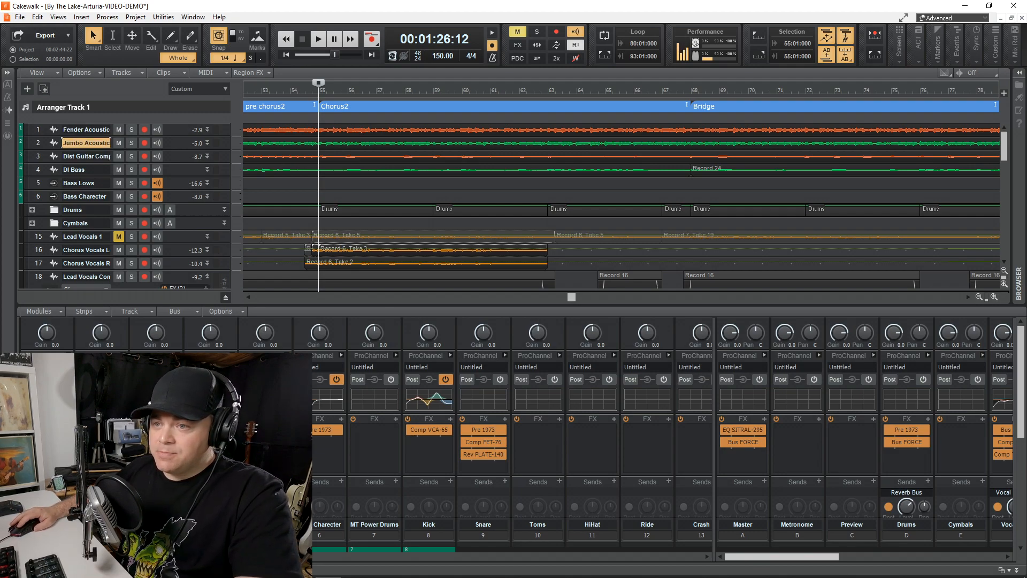
{"action": "left_click", "coordinate": [86, 130]}
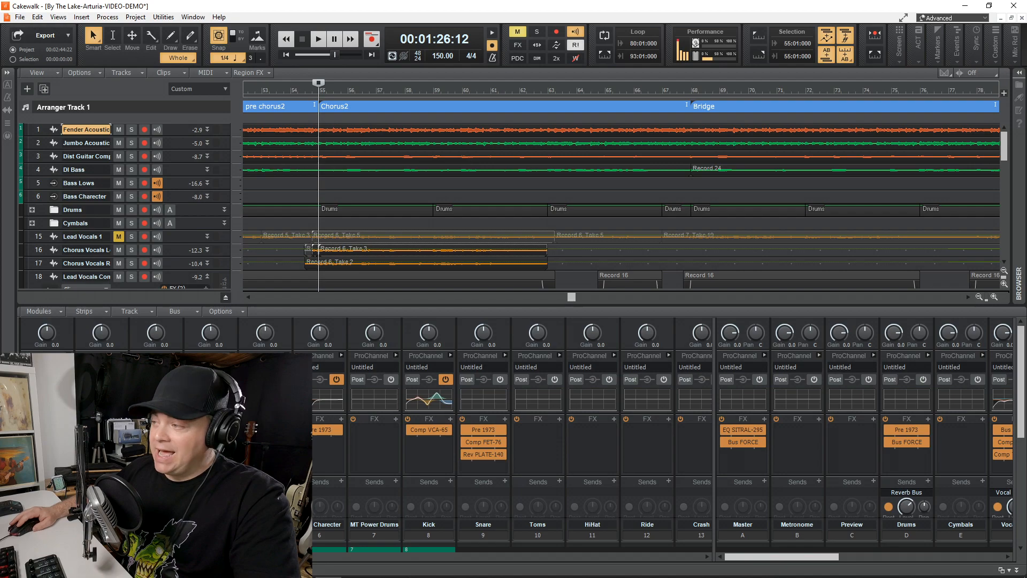
- Open the Pre 1973 preamp on the Acoustic Bus and examine its EQ and gain settings in a clear spot
{"action": "left_click_drag", "start_coordinate": [782, 558], "coordinate": [885, 555]}
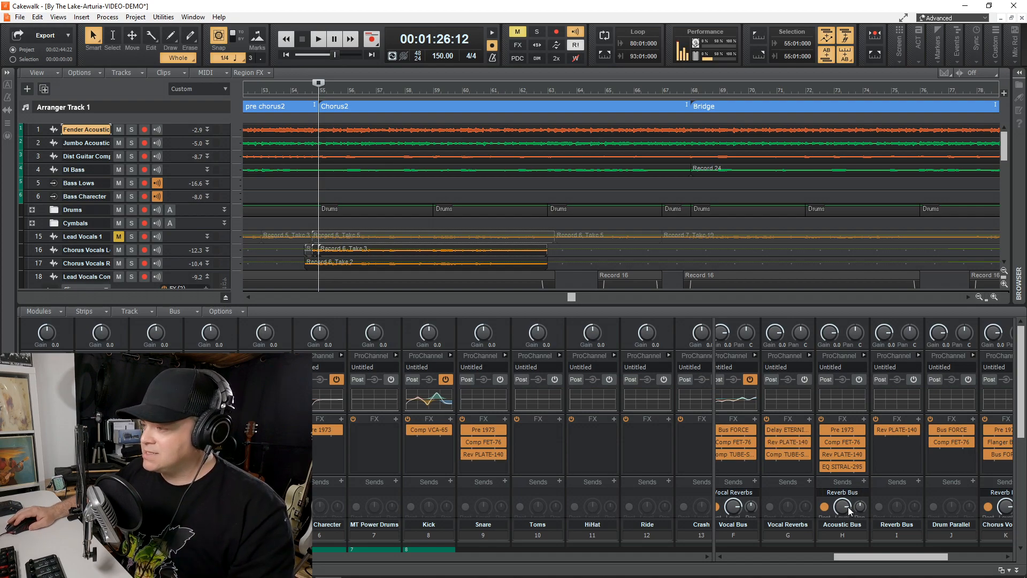
{"action": "double_click", "coordinate": [840, 432]}
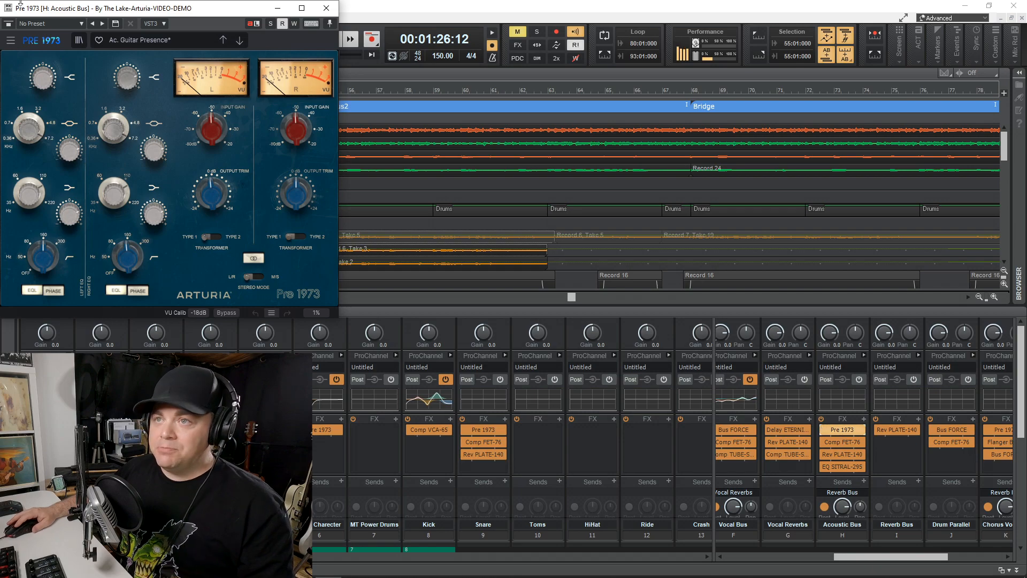
{"action": "left_click_drag", "start_coordinate": [79, 12], "coordinate": [349, 104]}
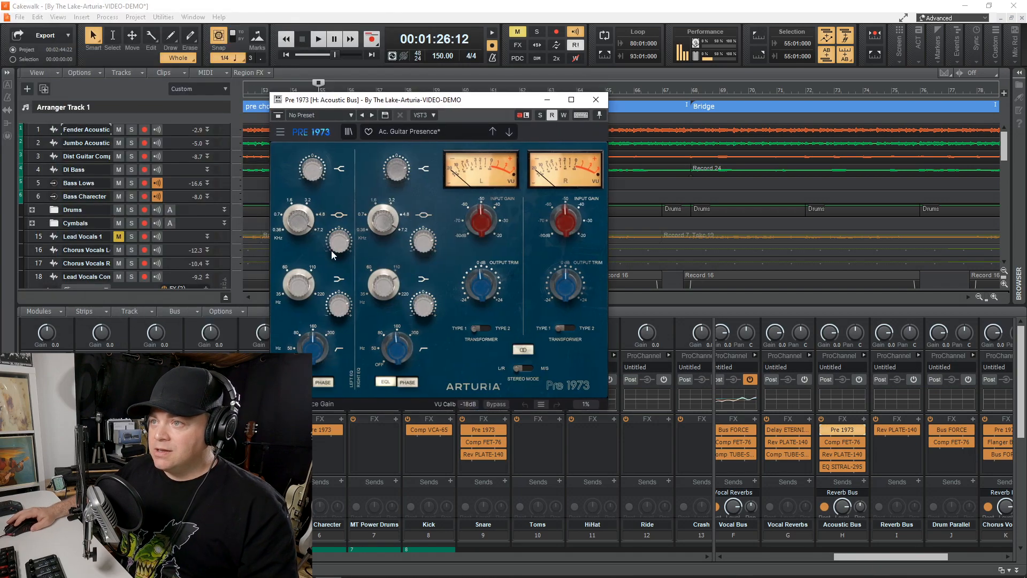
{"action": "mouse_move", "coordinate": [346, 234]}
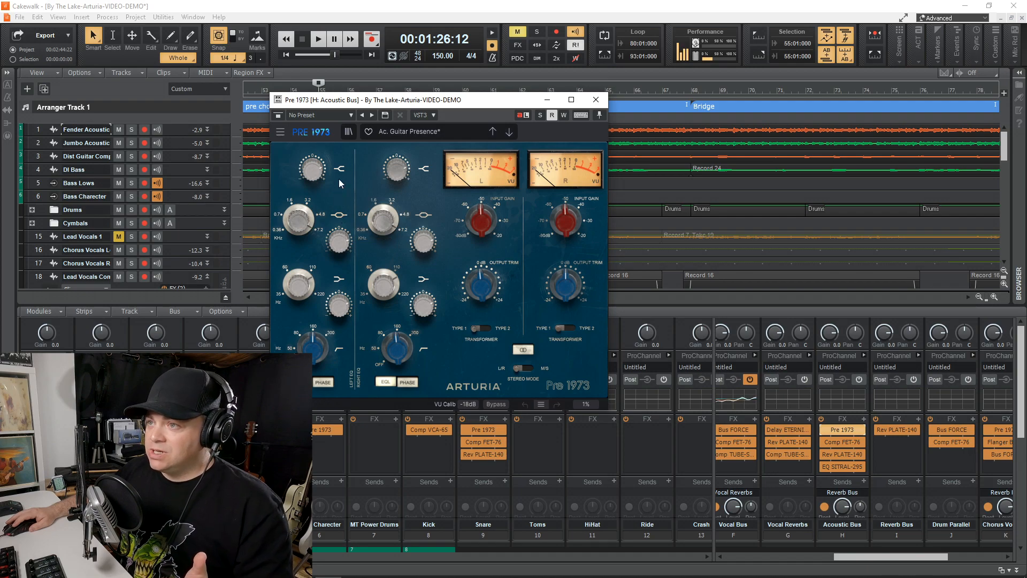
{"action": "mouse_move", "coordinate": [473, 226]}
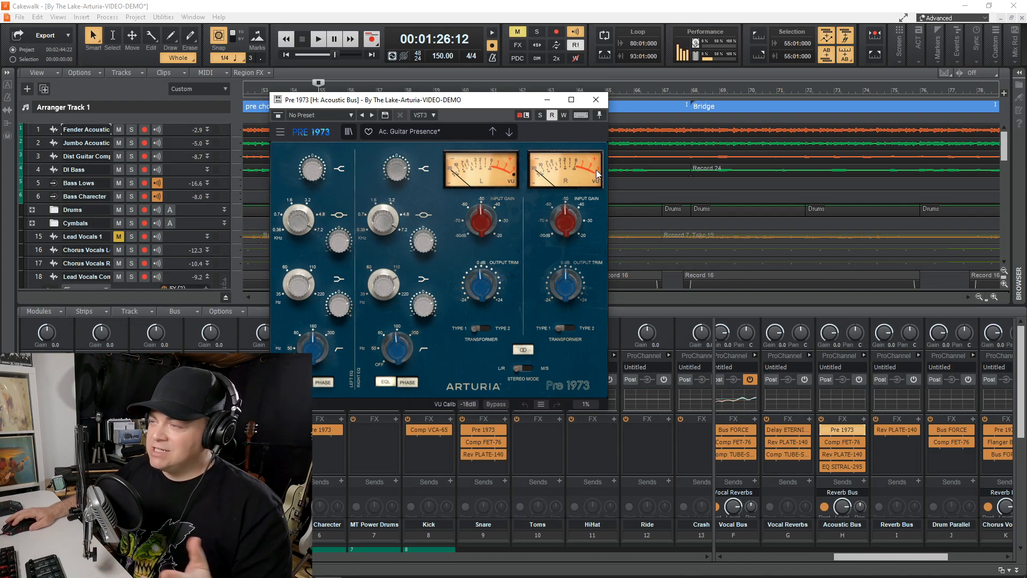
- Replace the Pre 1973 window with the Acoustic Bus's Comp FET-76 and audition Chorus2 with that bus soloed
{"action": "left_click", "coordinate": [596, 99]}
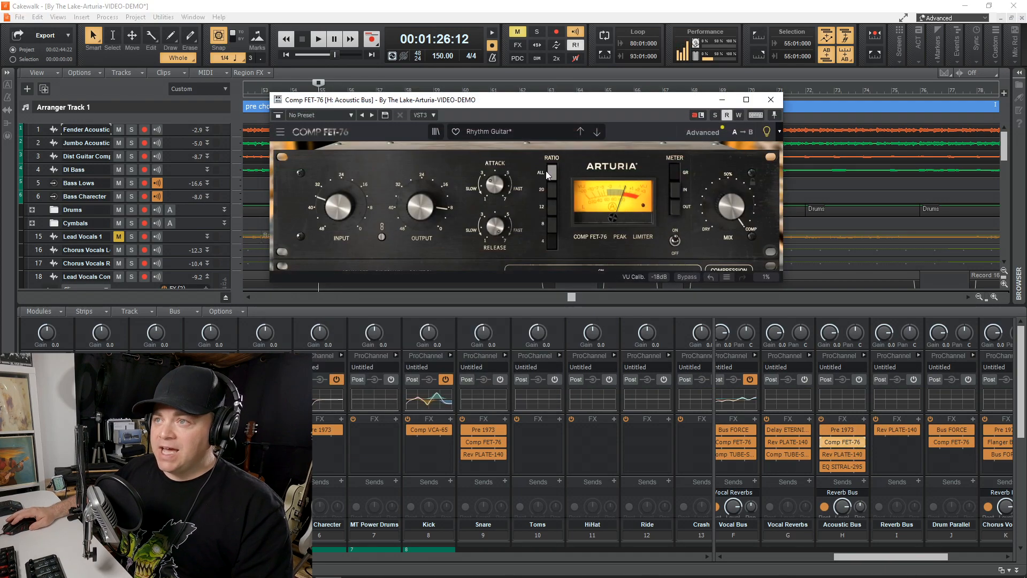
{"action": "left_click_drag", "start_coordinate": [452, 104], "coordinate": [411, 112]}
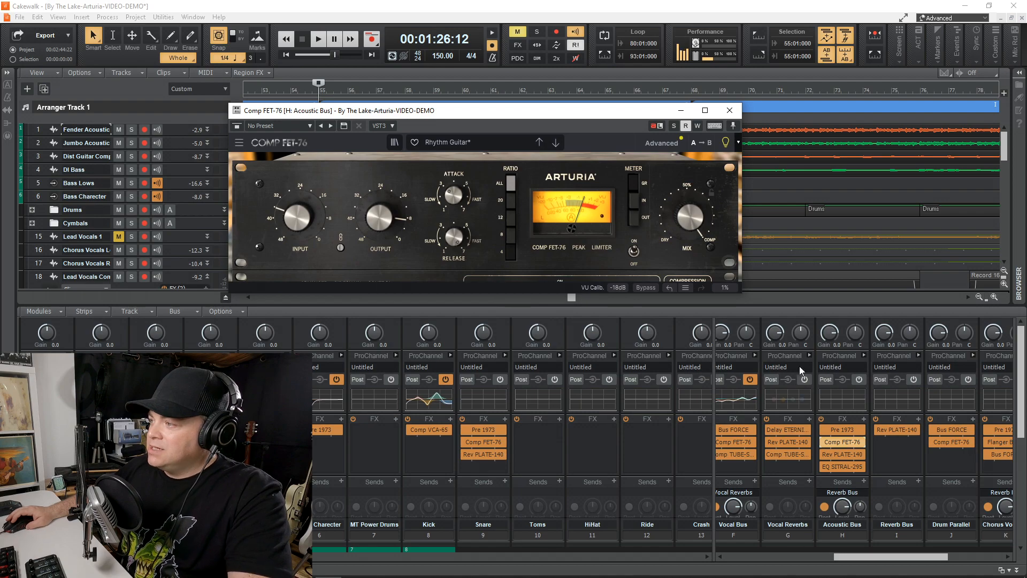
{"action": "scroll", "coordinate": [801, 371], "scroll_direction": "down", "scroll_amount": 3}
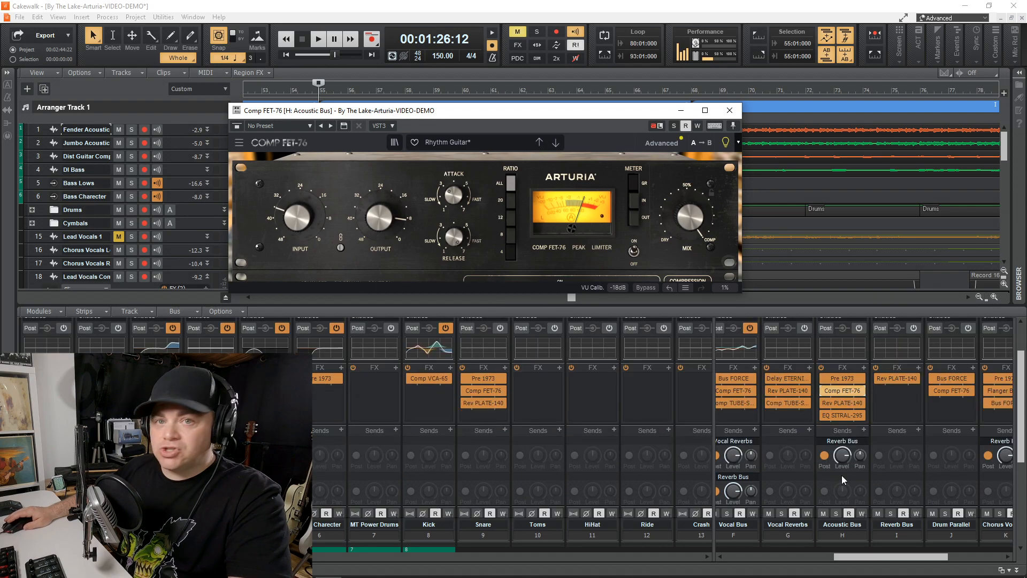
{"action": "left_click", "coordinate": [836, 514]}
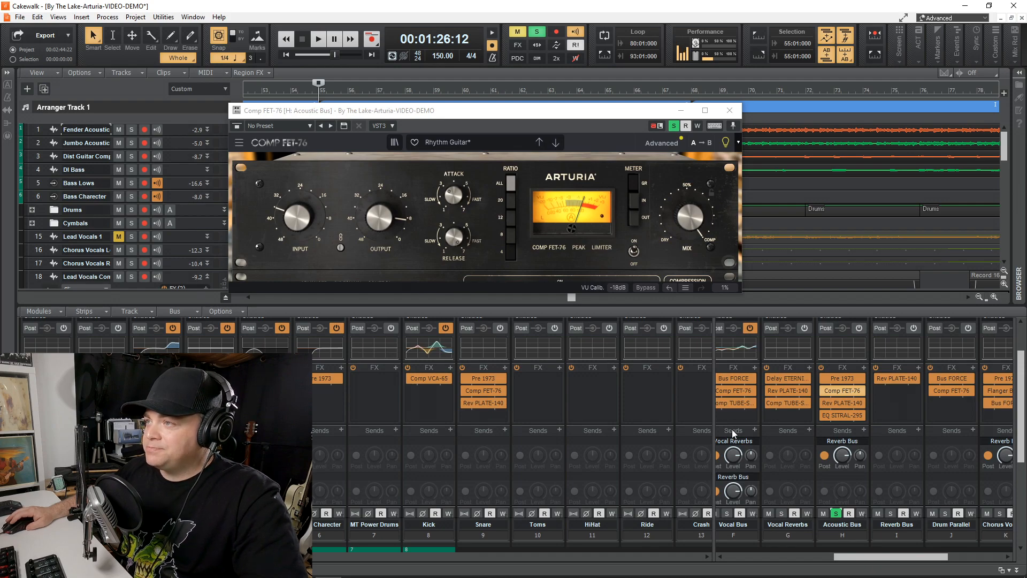
{"action": "key", "text": "space"}
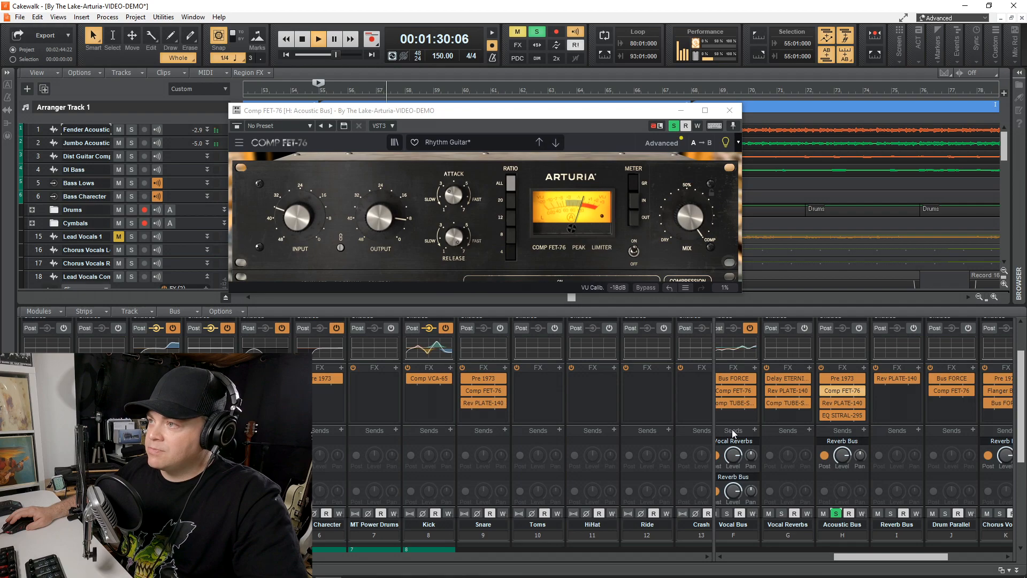
{"action": "key", "text": "space"}
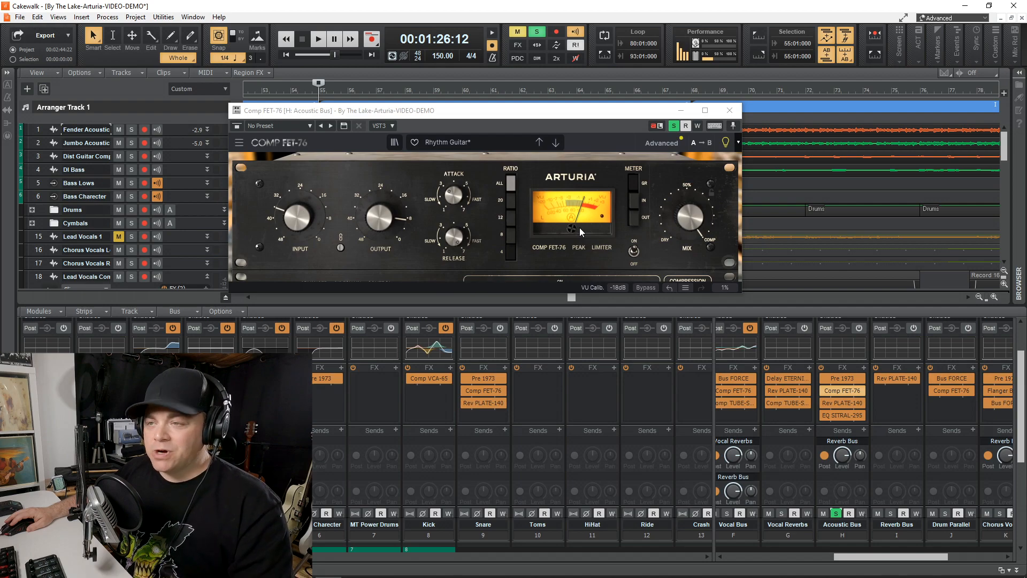
- Compare the soloed Acoustic Bus in Chorus2 with Comp FET-76 bypassed and re-enabled during playback
{"action": "key", "text": "space"}
{"action": "left_click", "coordinate": [823, 390]}
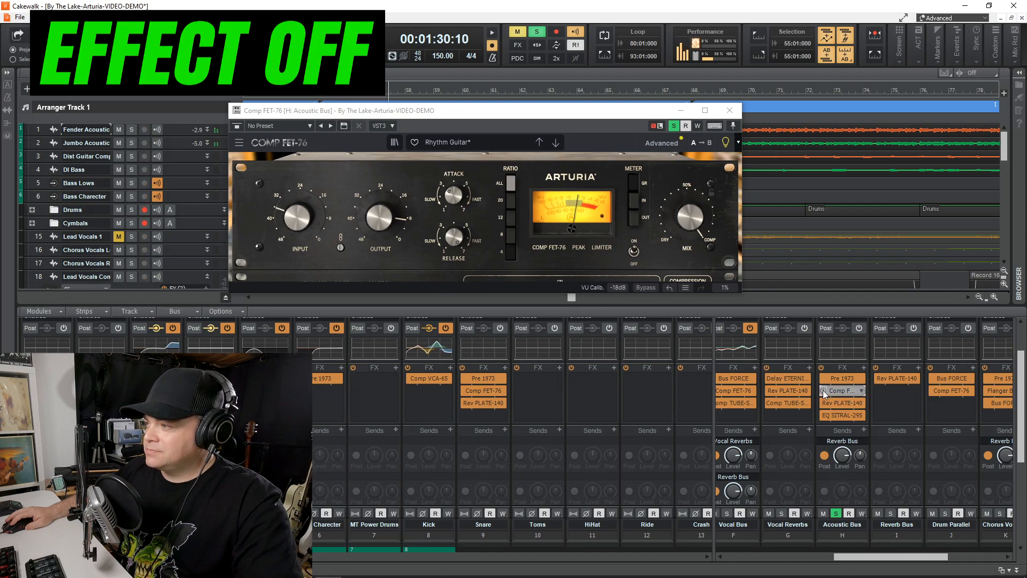
{"action": "left_click", "coordinate": [824, 391]}
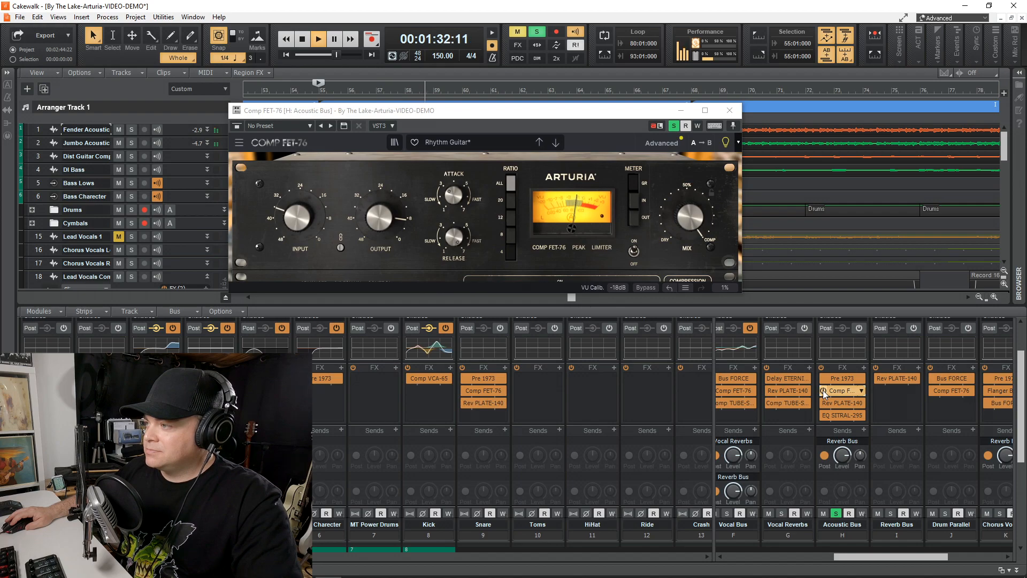
{"action": "key", "text": "space"}
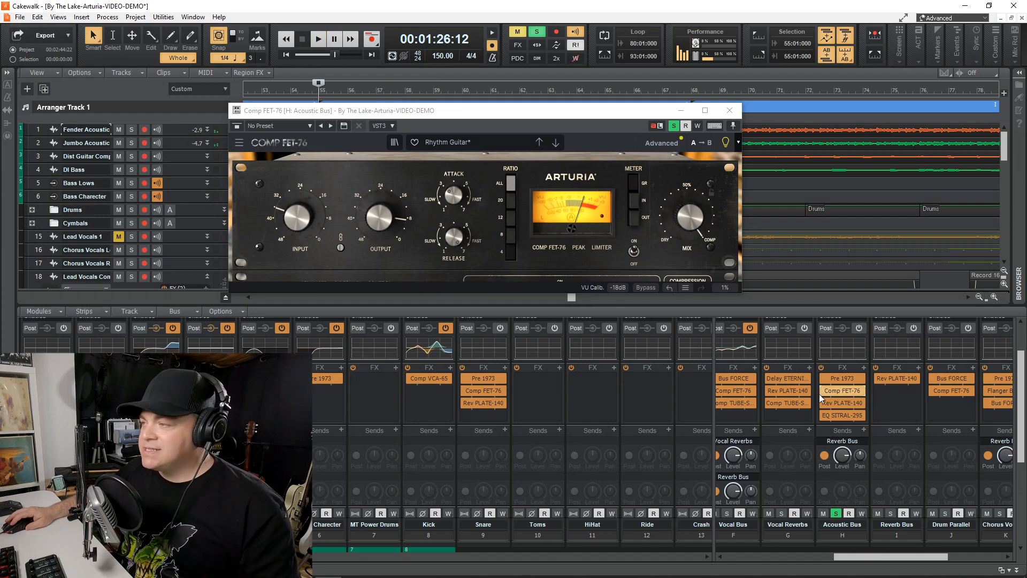
- Open Rev PLATE-140 on the Acoustic Bus and compare the sound with the reverb on and bypassed during playback
{"action": "double_click", "coordinate": [836, 402]}
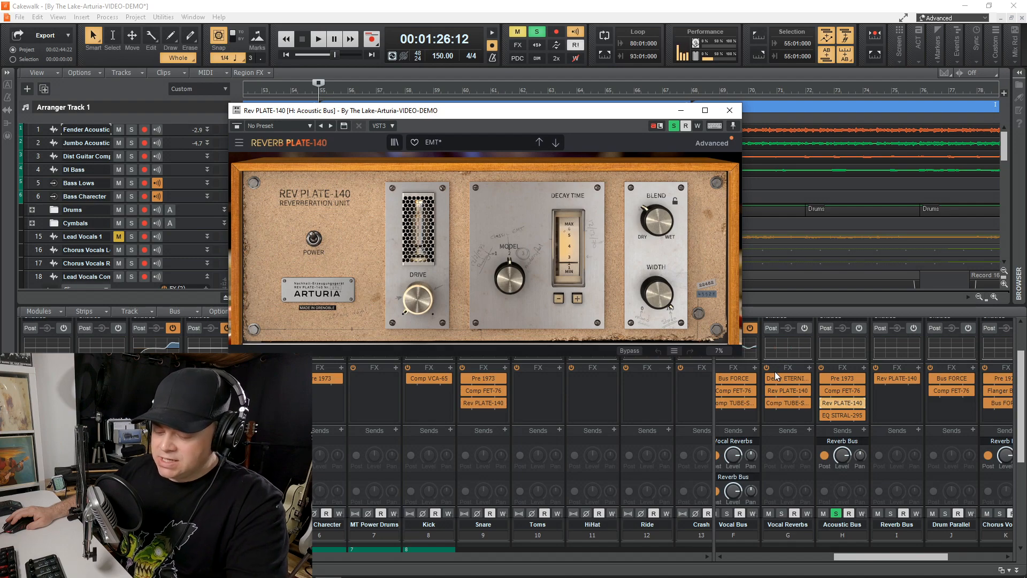
{"action": "key", "text": "space"}
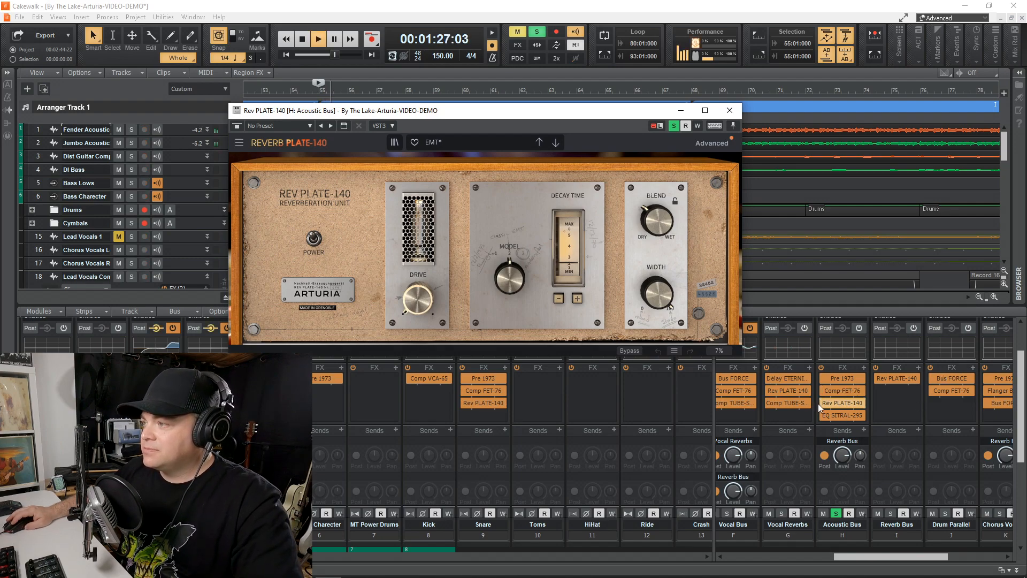
{"action": "left_click", "coordinate": [824, 407]}
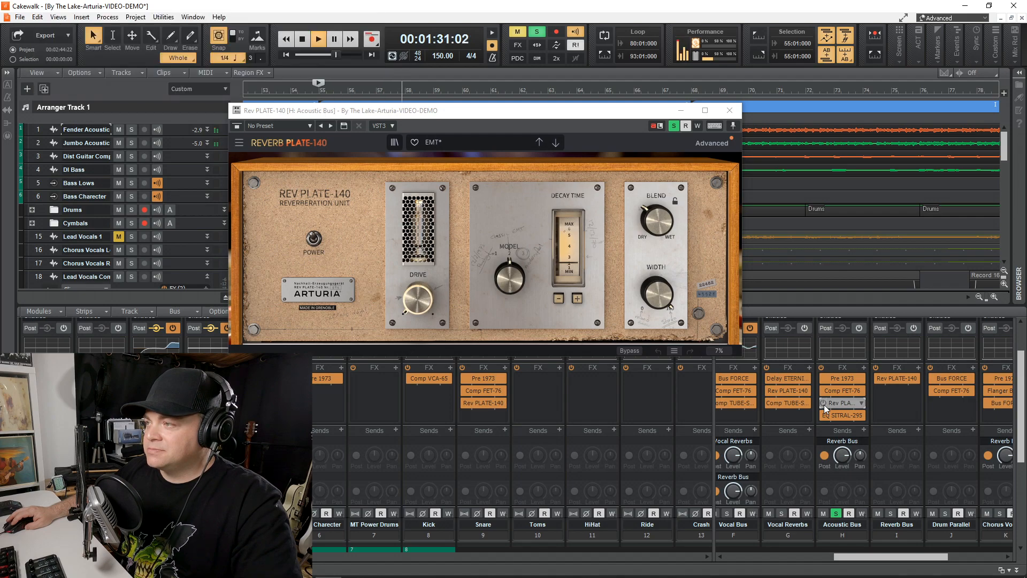
{"action": "key", "text": "space"}
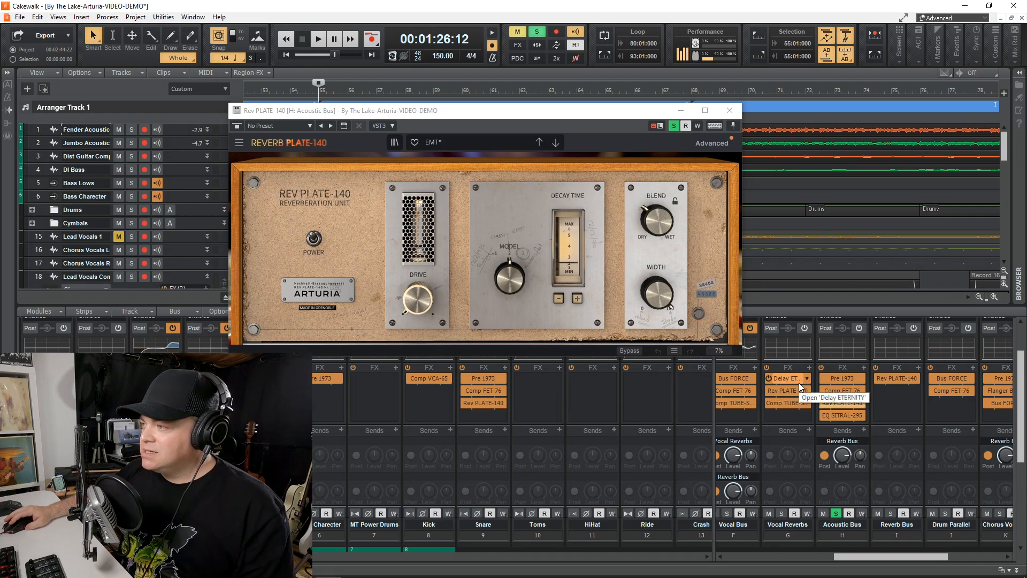
- Open EQ SITRAL-295 on the Acoustic Bus, examine its controls and show its visualizer
{"action": "left_click", "coordinate": [840, 415]}
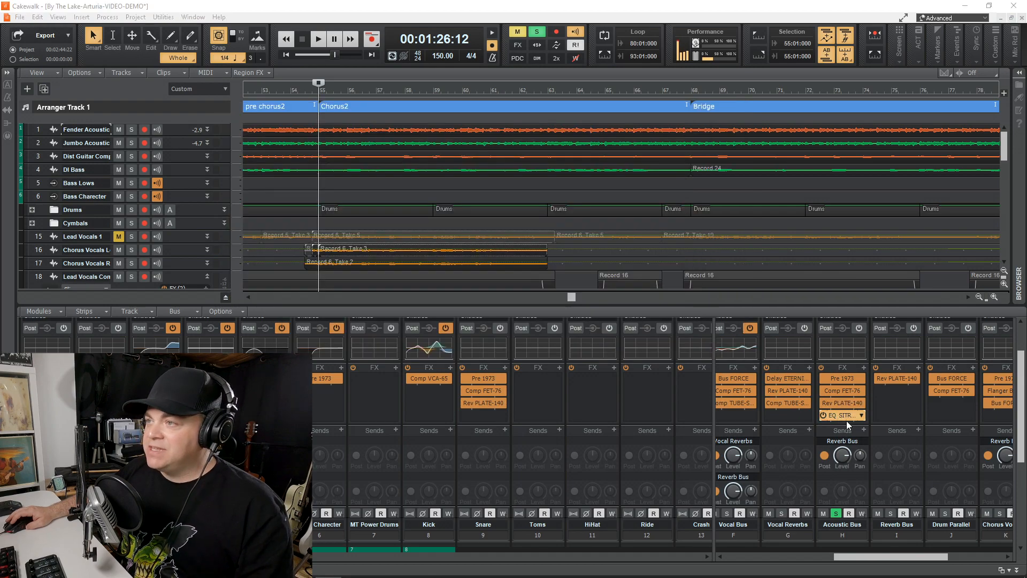
{"action": "double_click", "coordinate": [847, 421]}
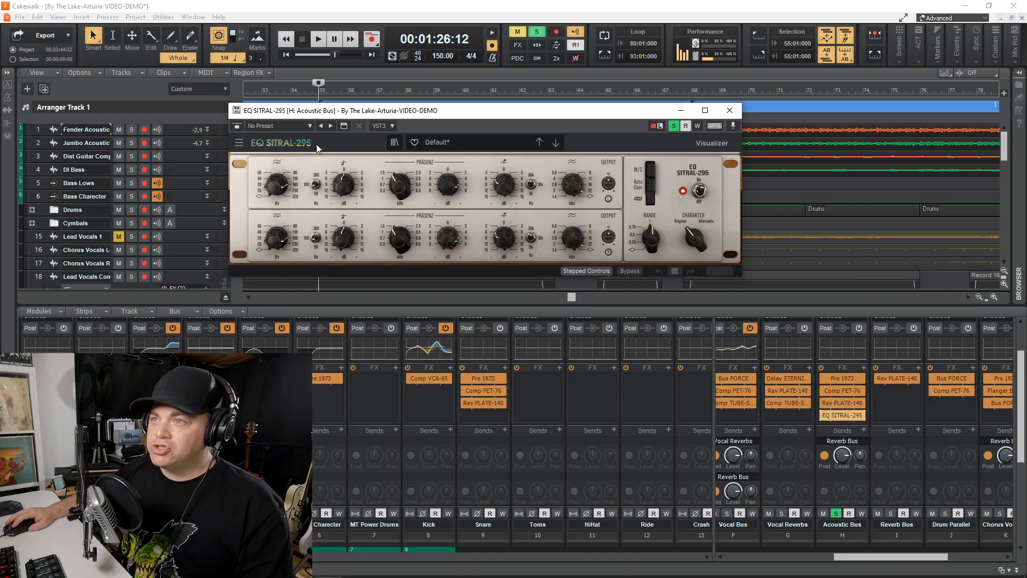
{"action": "left_click_drag", "start_coordinate": [427, 114], "coordinate": [407, 143]}
{"action": "mouse_move", "coordinate": [392, 264]}
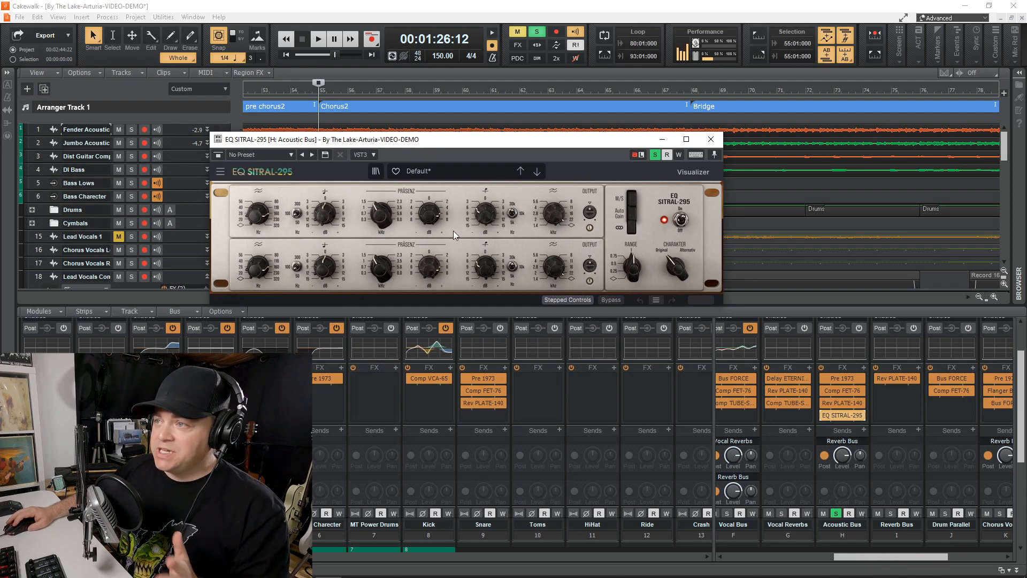
{"action": "mouse_move", "coordinate": [381, 231]}
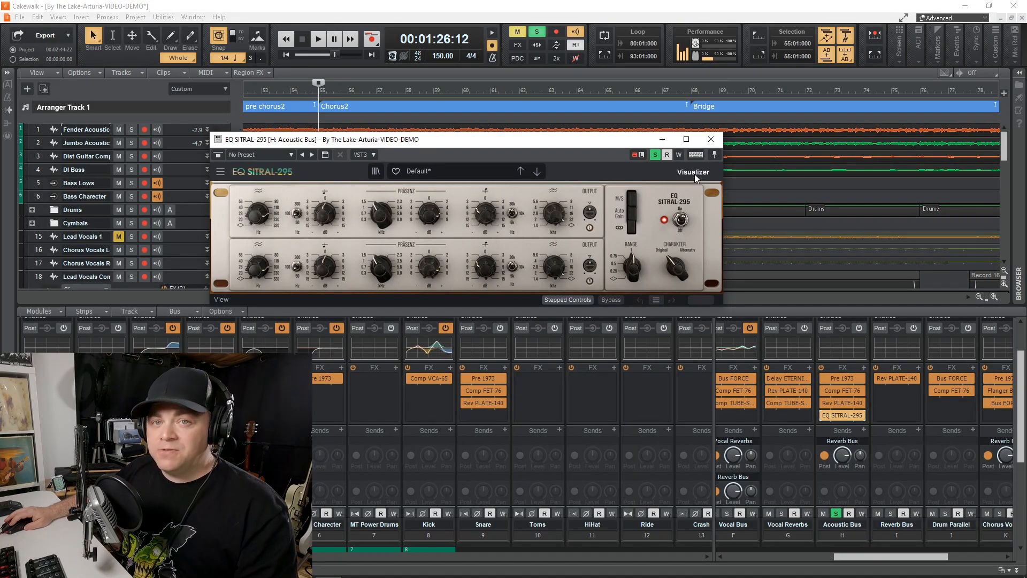
{"action": "left_click", "coordinate": [695, 174]}
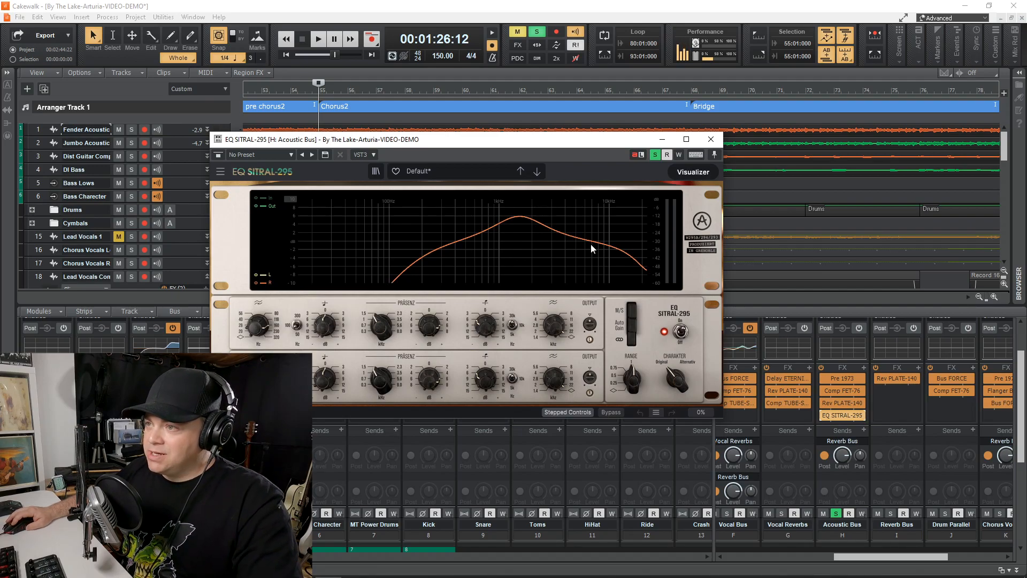
- Play Chorus2 to view the acoustic guitars' spectrum in the EQ SITRAL-295 visualizer, and hide the visualizer when done
{"action": "key", "text": "space"}
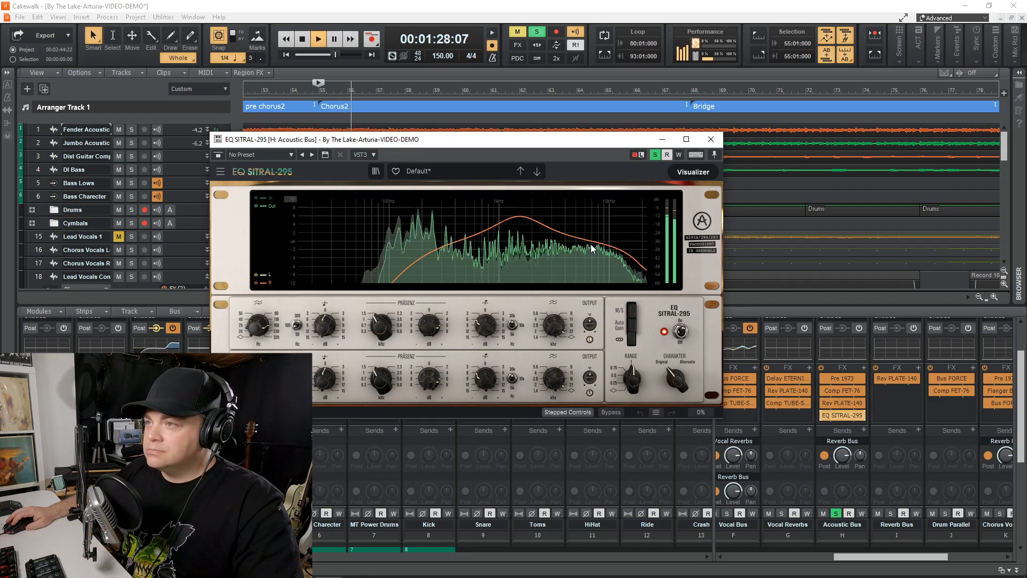
{"action": "key", "text": "space"}
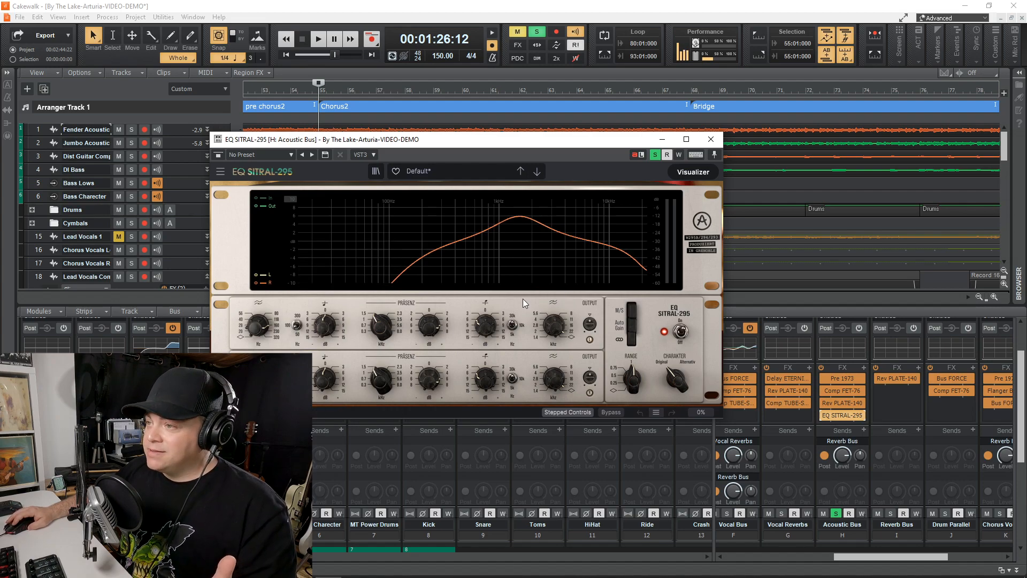
{"action": "left_click", "coordinate": [688, 172]}
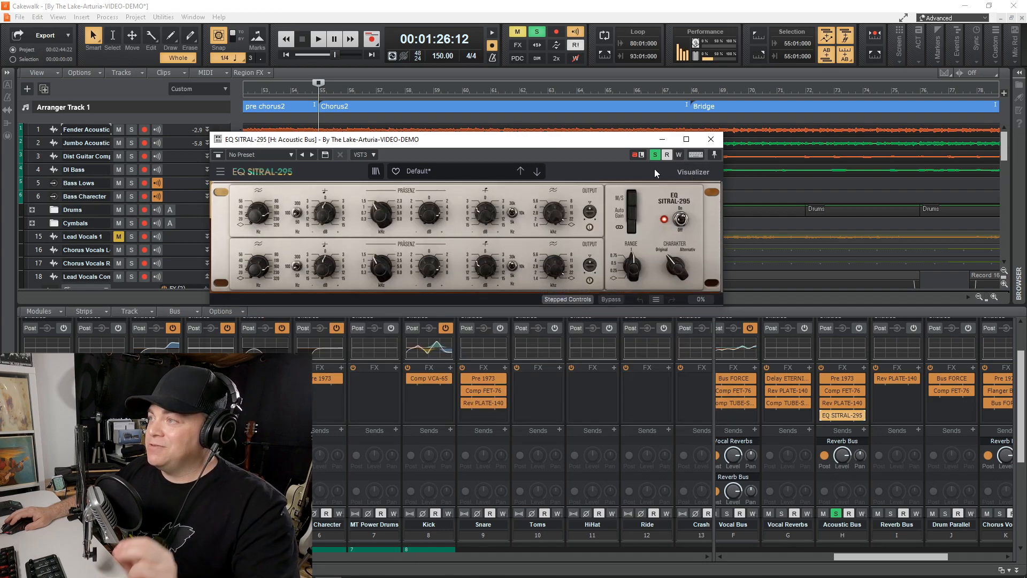
- Compare the Acoustic Bus with EQ SITRAL-295 bypassed and re-enabled during playback
{"action": "left_click", "coordinate": [823, 415]}
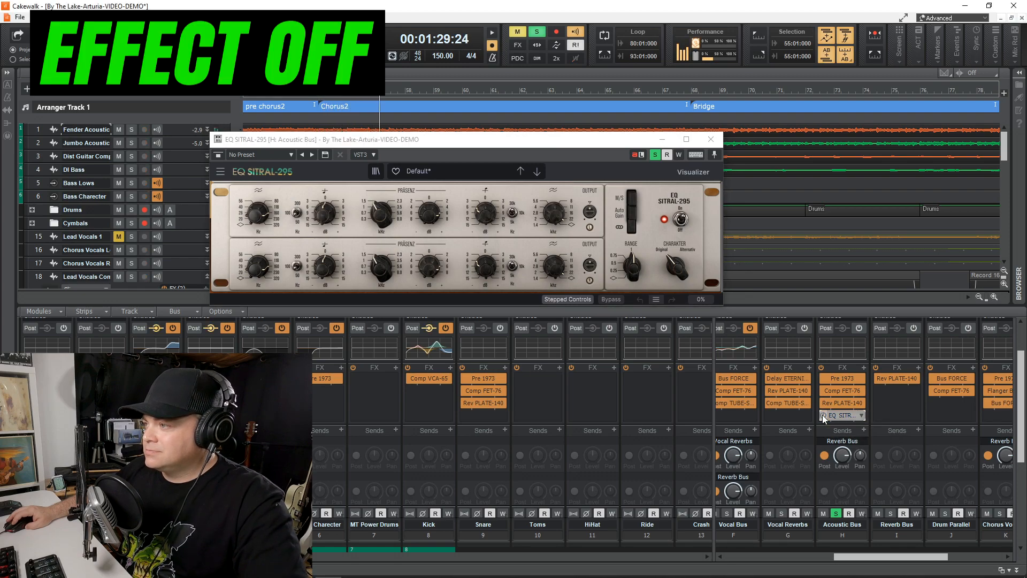
{"action": "left_click", "coordinate": [824, 416]}
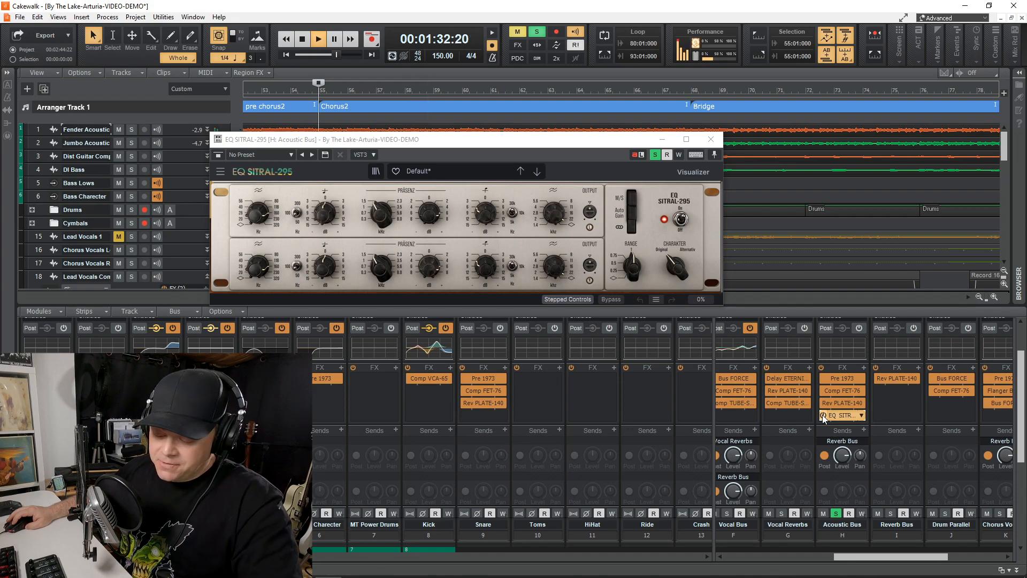
{"action": "key", "text": "space"}
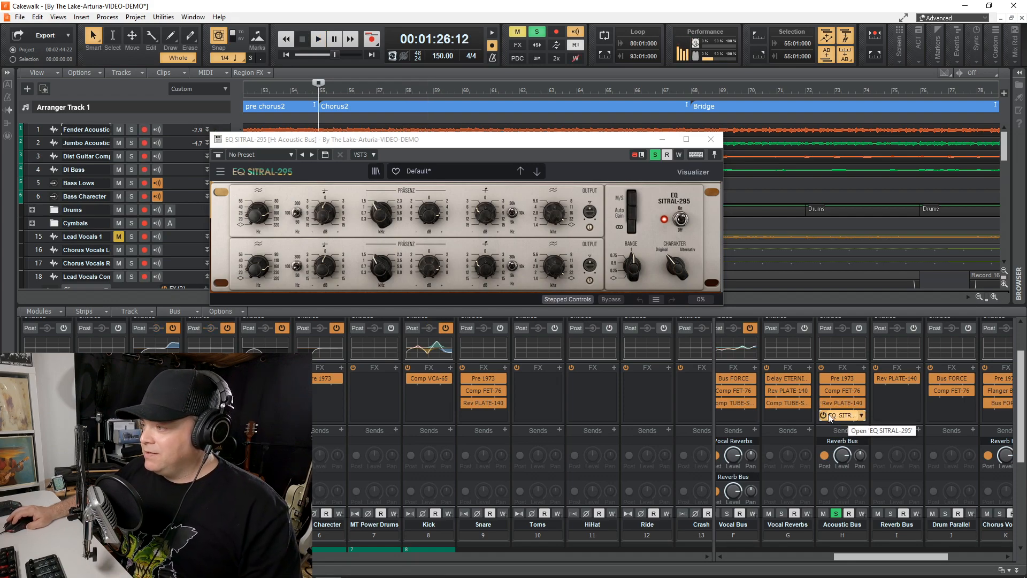
- Turn off solo on the Acoustic Bus and select track 3, the distorted guitar
{"action": "scroll", "coordinate": [865, 399], "scroll_direction": "down", "scroll_amount": 2}
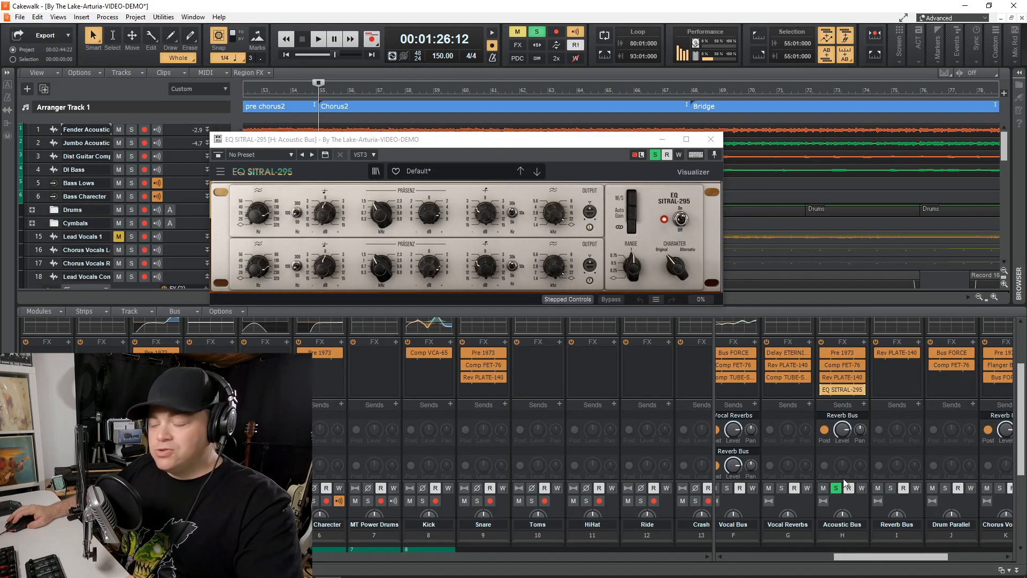
{"action": "left_click", "coordinate": [836, 488]}
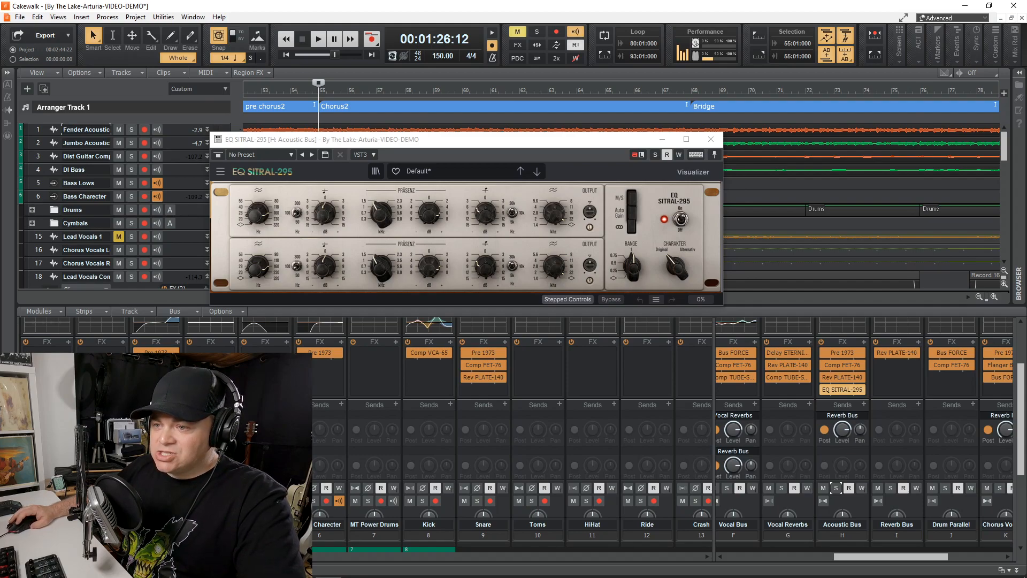
{"action": "left_click", "coordinate": [80, 156]}
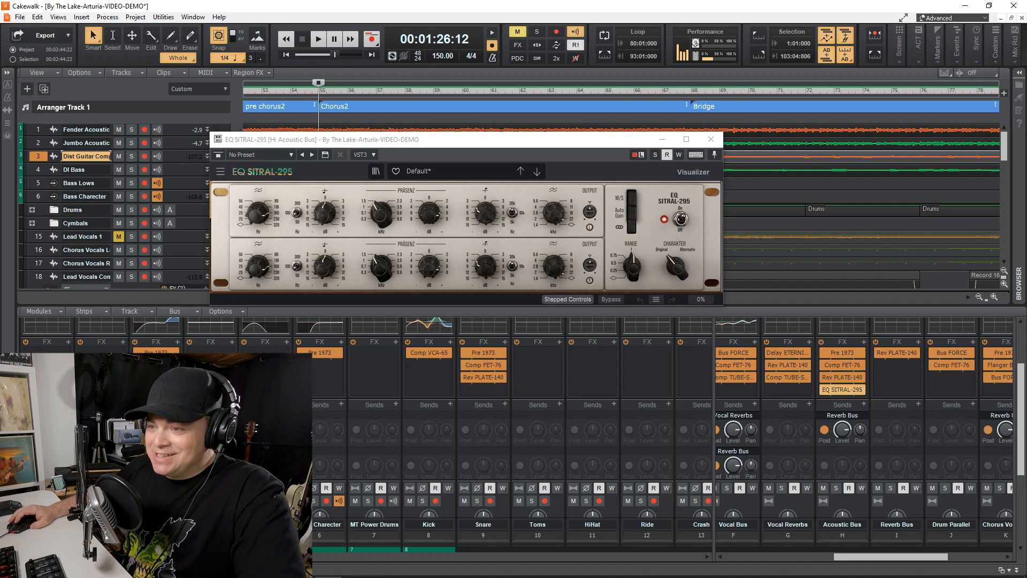
- Solo track 3, Dist Guitar Comp, and open its Pre 1973 plugin to examine the Guitar Drive settings
{"action": "left_click", "coordinate": [131, 156]}
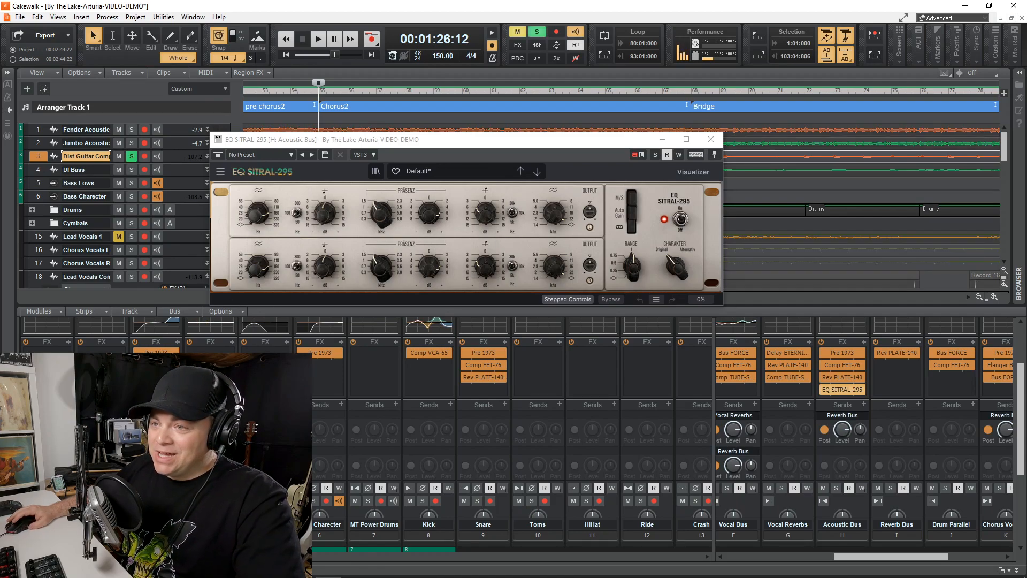
{"action": "scroll", "coordinate": [523, 418], "scroll_direction": "down", "scroll_amount": 1}
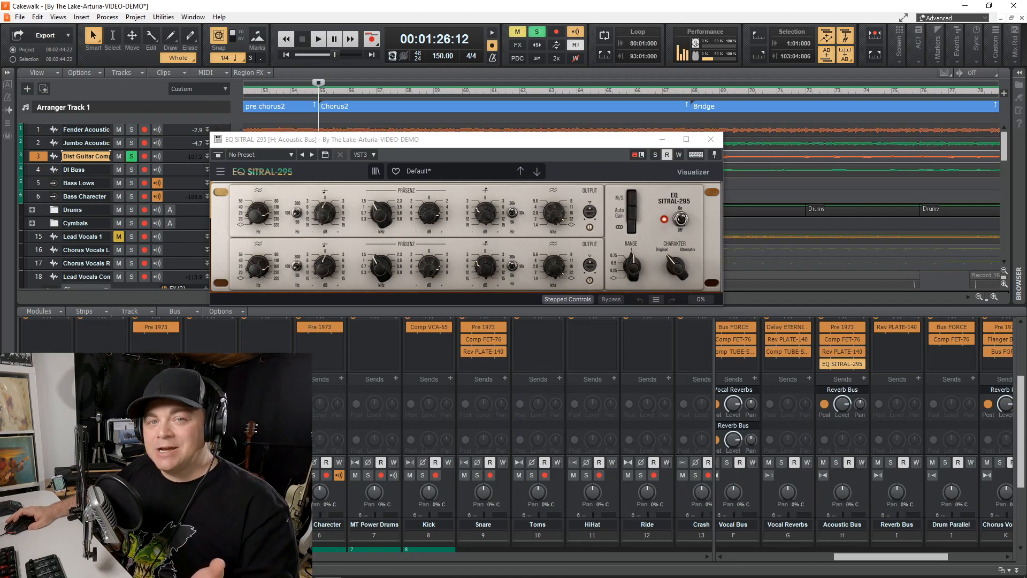
{"action": "scroll", "coordinate": [523, 417], "scroll_direction": "up", "scroll_amount": 1}
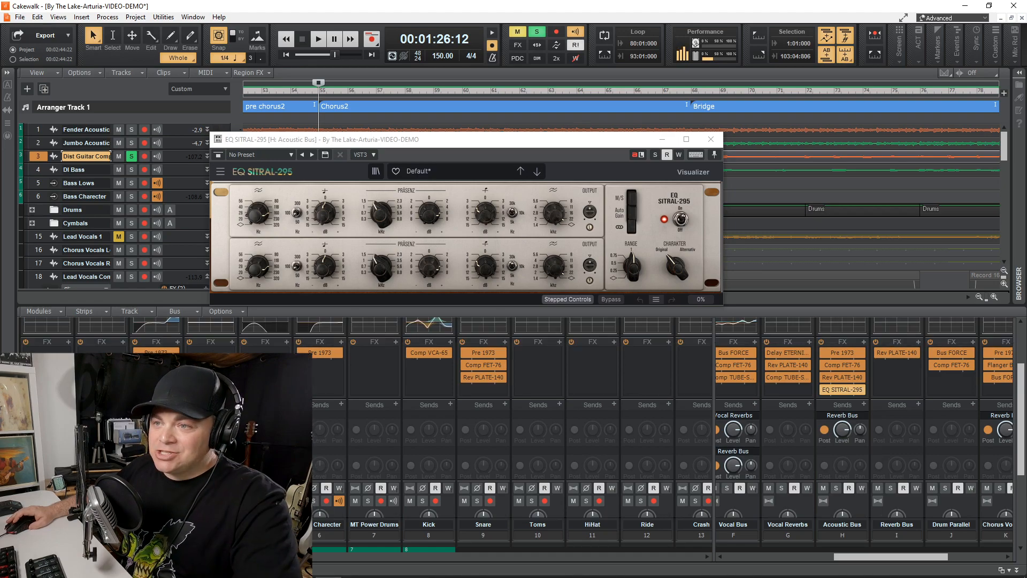
{"action": "scroll", "coordinate": [523, 418], "scroll_direction": "up", "scroll_amount": 2}
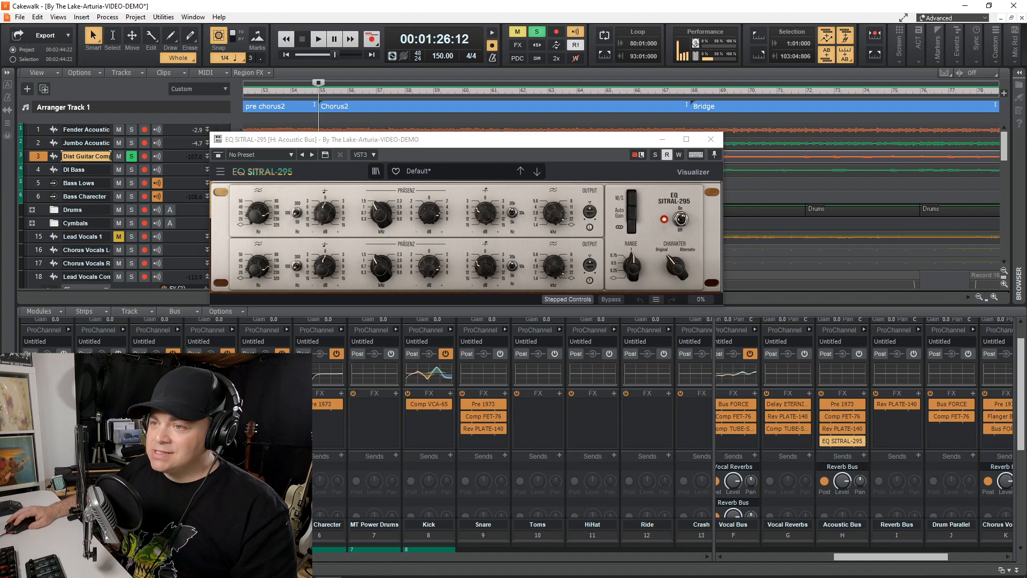
{"action": "double_click", "coordinate": [156, 404]}
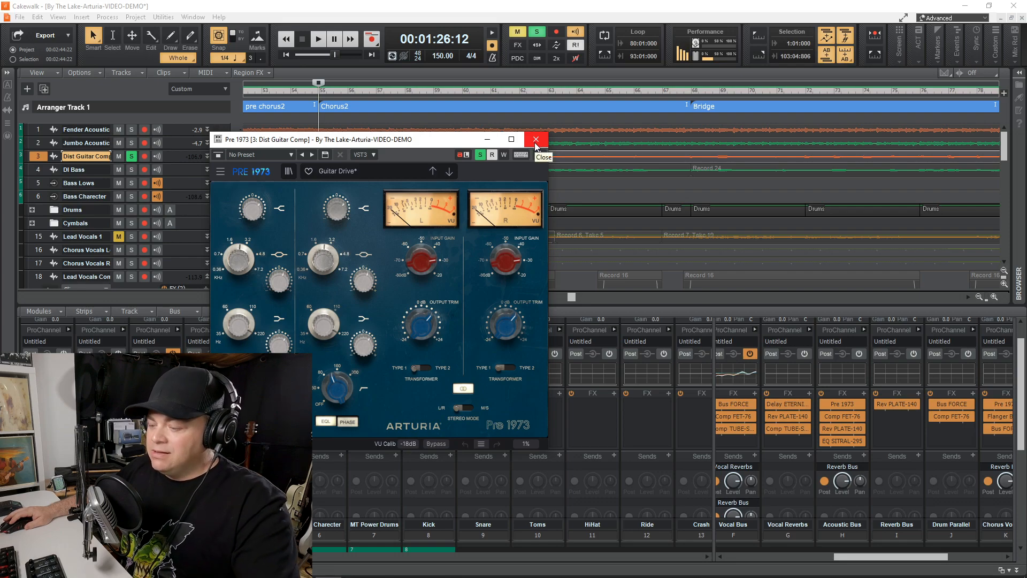
- Play Chorus2 while switching Pre 1973 on the distorted guitar between active and bypassed, and close the plugin after stopping
{"action": "key", "text": "space"}
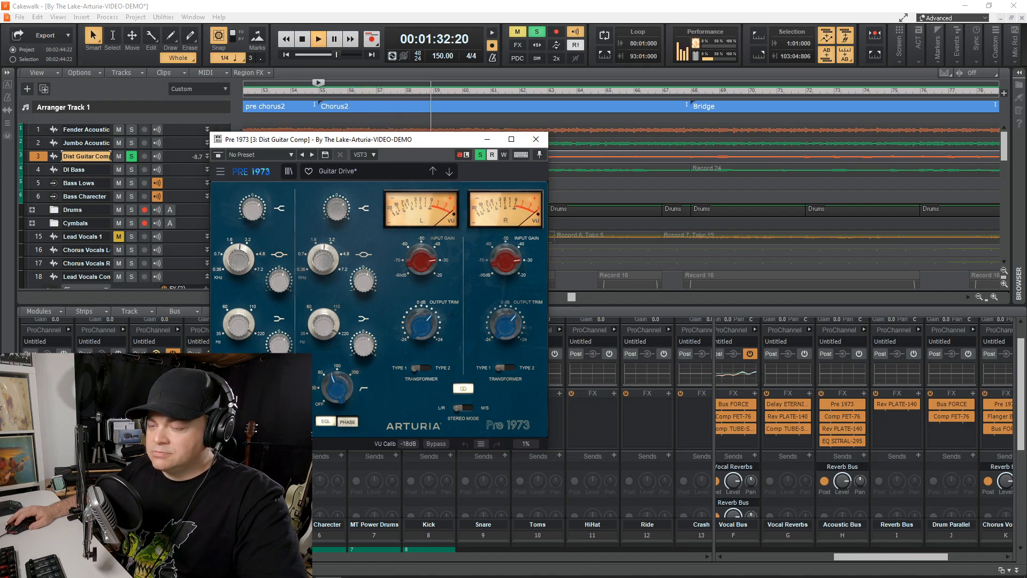
{"action": "left_click", "coordinate": [136, 404]}
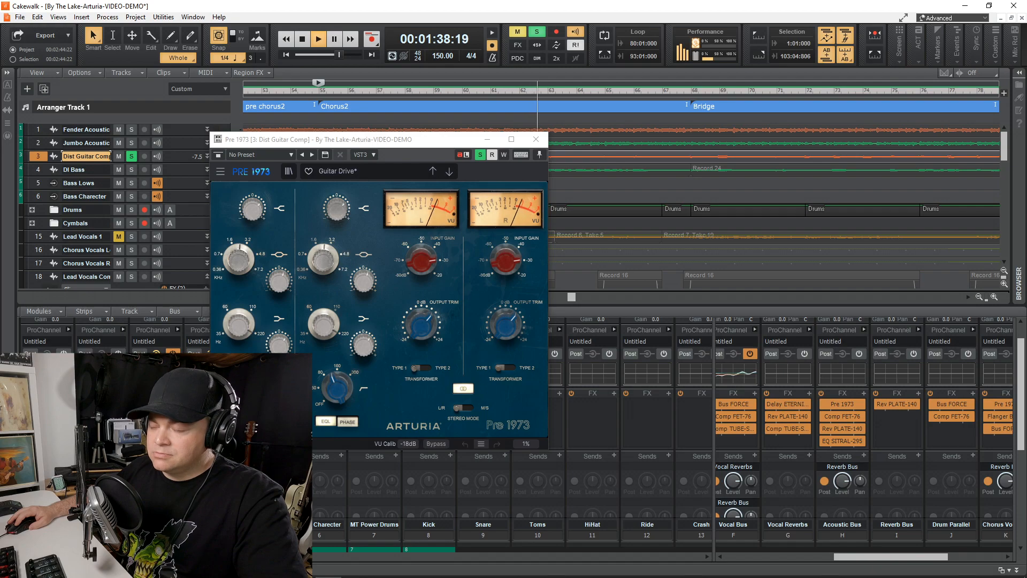
{"action": "key", "text": "space"}
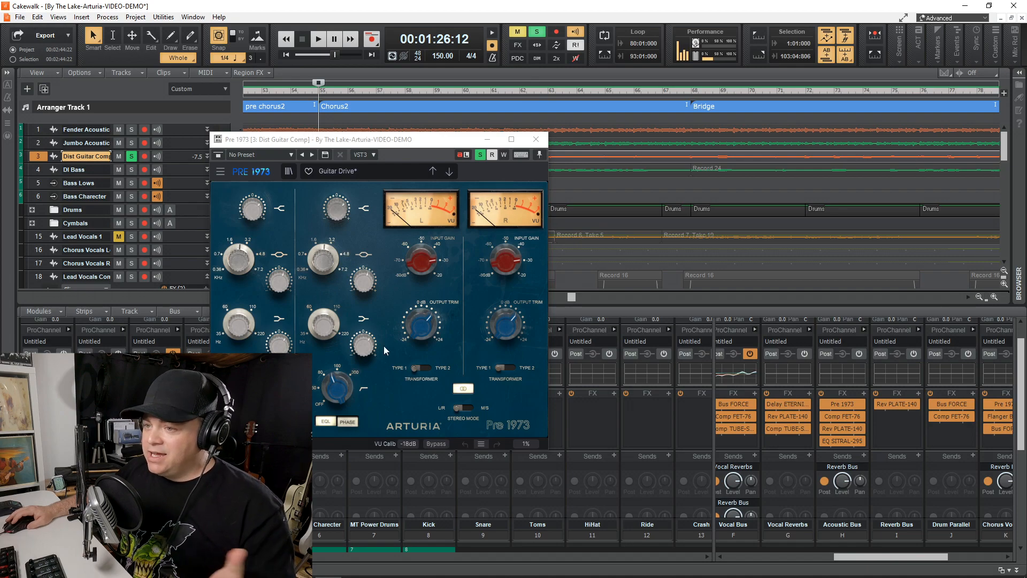
{"action": "left_click", "coordinate": [546, 143]}
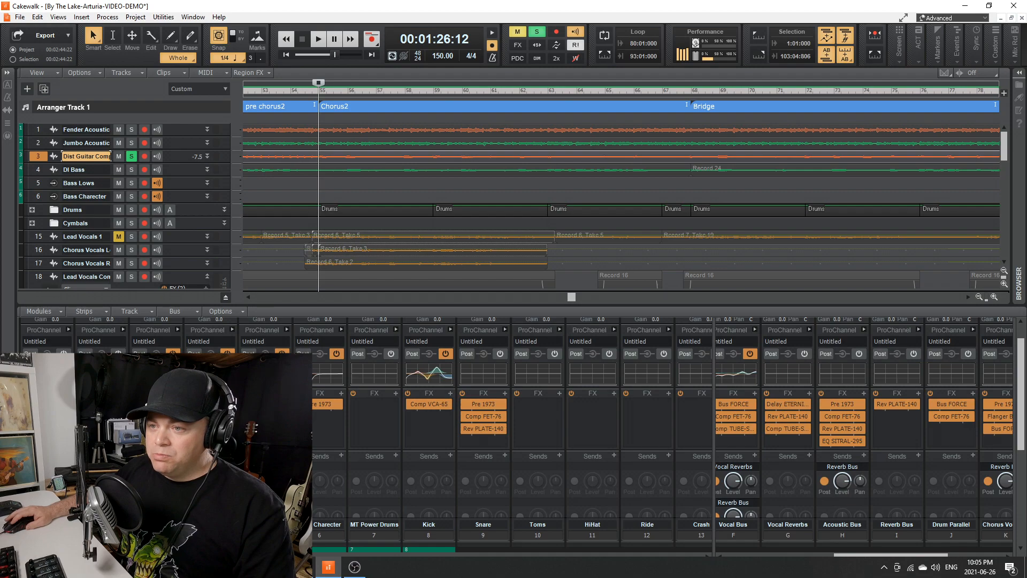
- Turn off solo on the distorted guitar and audition the Bass Lows track soloed from the start of Chorus2
{"action": "scroll", "coordinate": [663, 417], "scroll_direction": "down", "scroll_amount": 1}
{"action": "scroll", "coordinate": [664, 417], "scroll_direction": "down", "scroll_amount": 3}
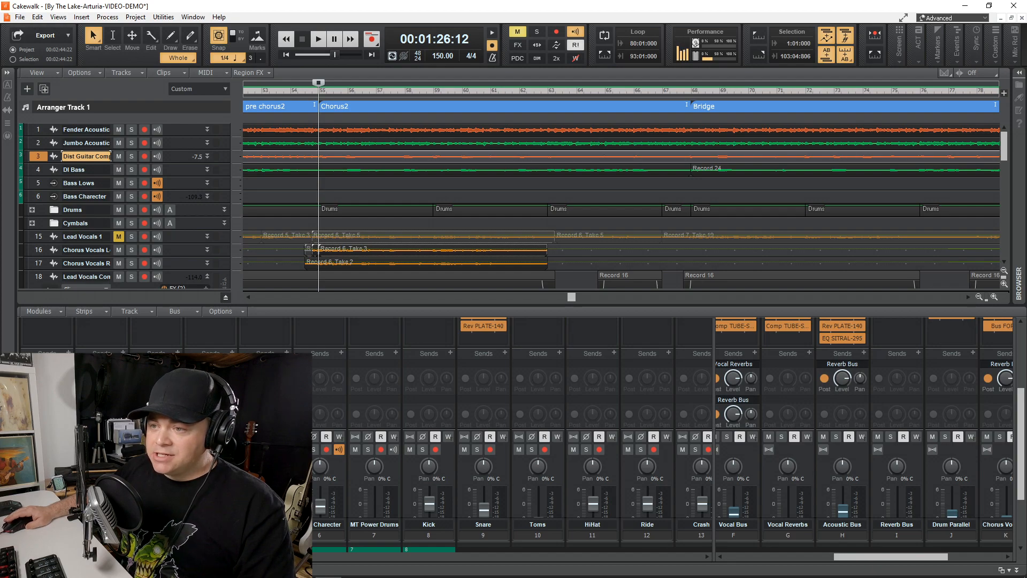
{"action": "scroll", "coordinate": [663, 417], "scroll_direction": "down", "scroll_amount": 3}
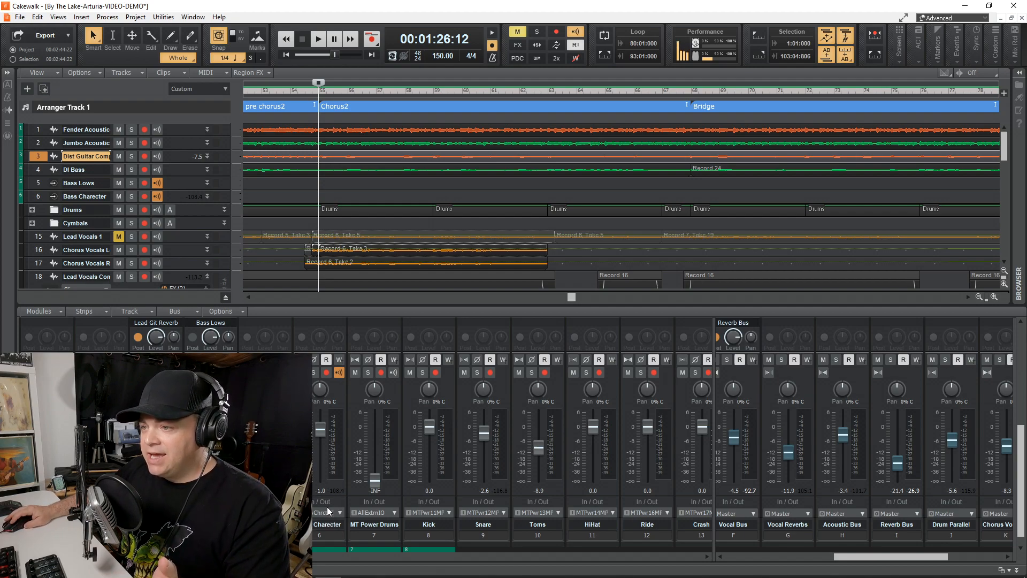
{"action": "scroll", "coordinate": [329, 511], "scroll_direction": "up", "scroll_amount": 3}
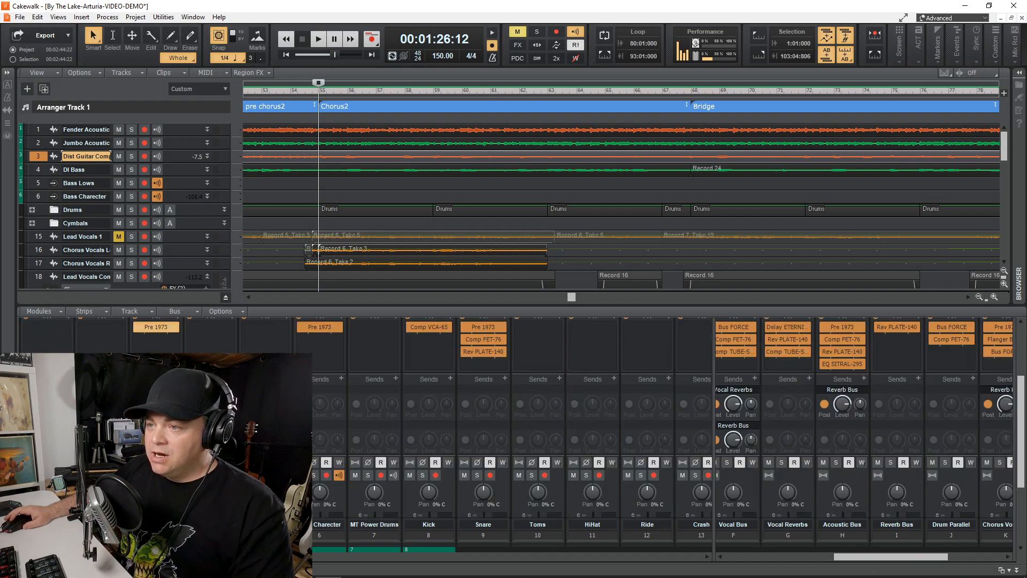
{"action": "left_click", "coordinate": [259, 475]}
{"action": "scroll", "coordinate": [259, 475], "scroll_direction": "up", "scroll_amount": 3}
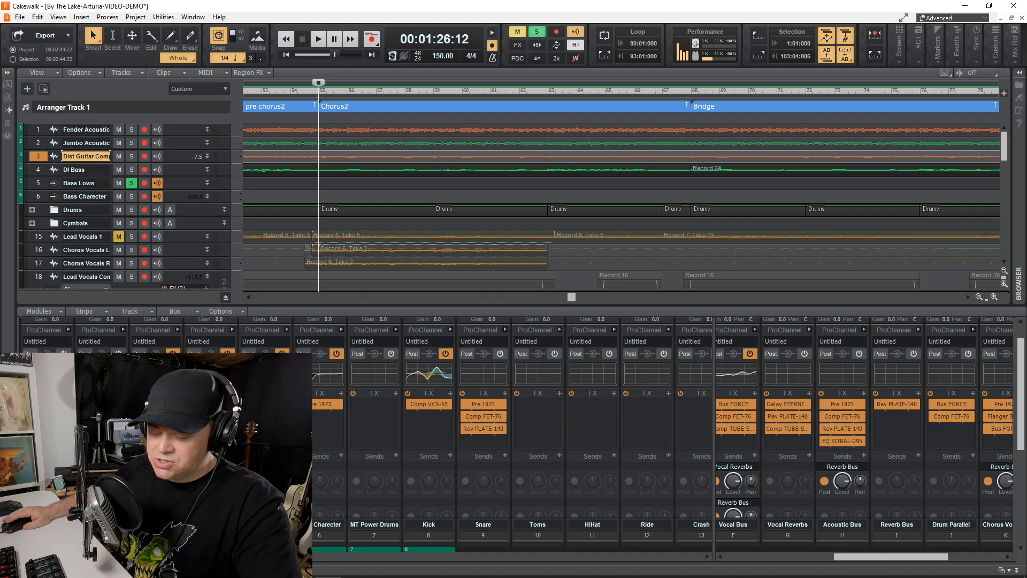
{"action": "key", "text": "space"}
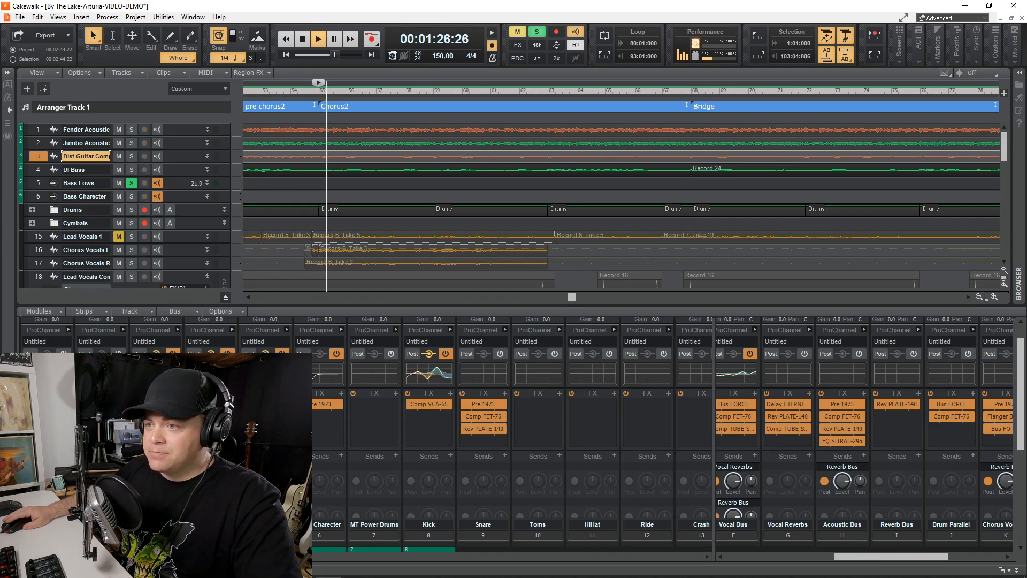
{"action": "key", "text": "space"}
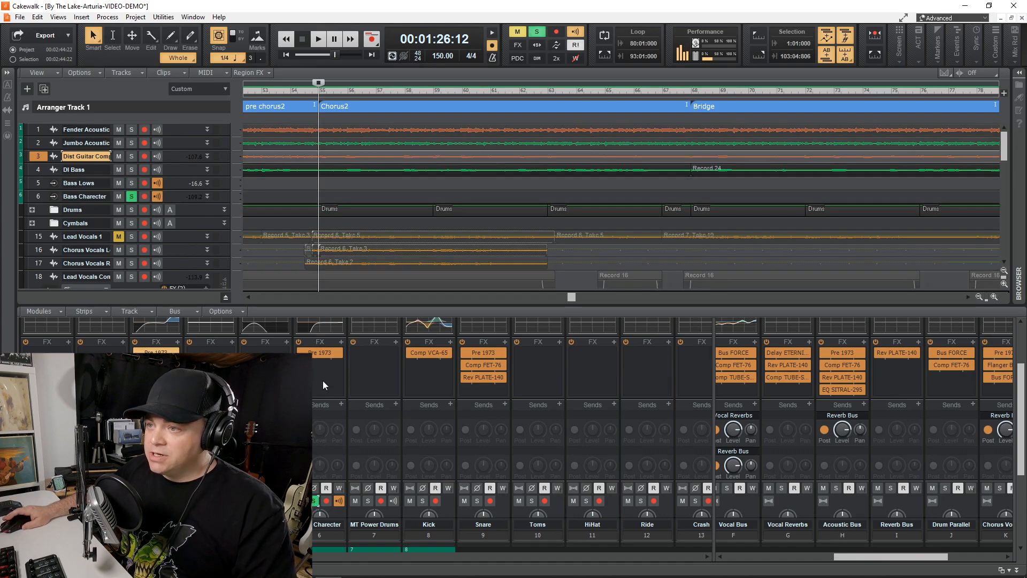
- Open Pre 1973 on the soloed Bass Charecter track, listen to it through Chorus2, and close the plugin
{"action": "scroll", "coordinate": [322, 380], "scroll_direction": "up", "scroll_amount": 2}
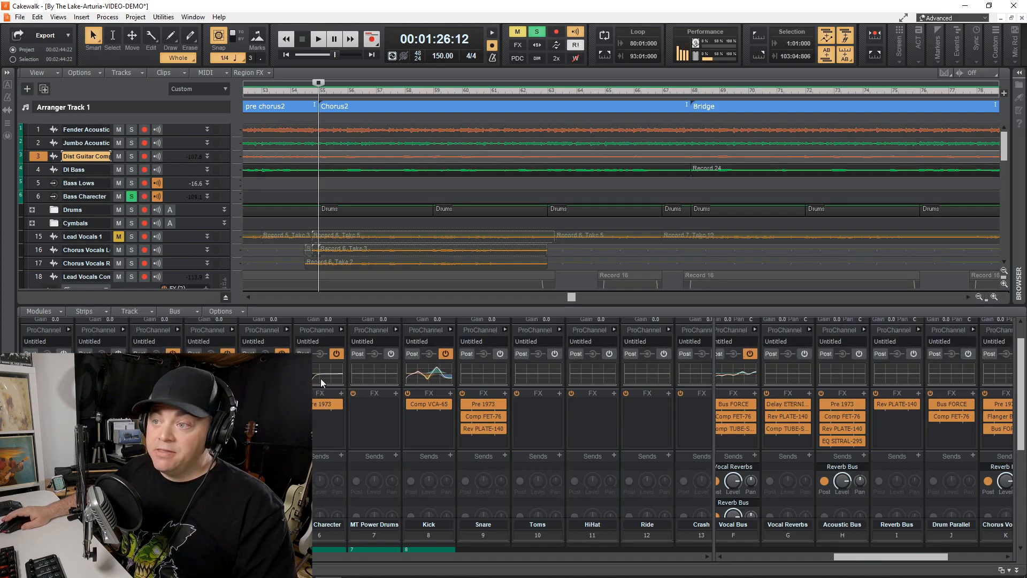
{"action": "double_click", "coordinate": [321, 409]}
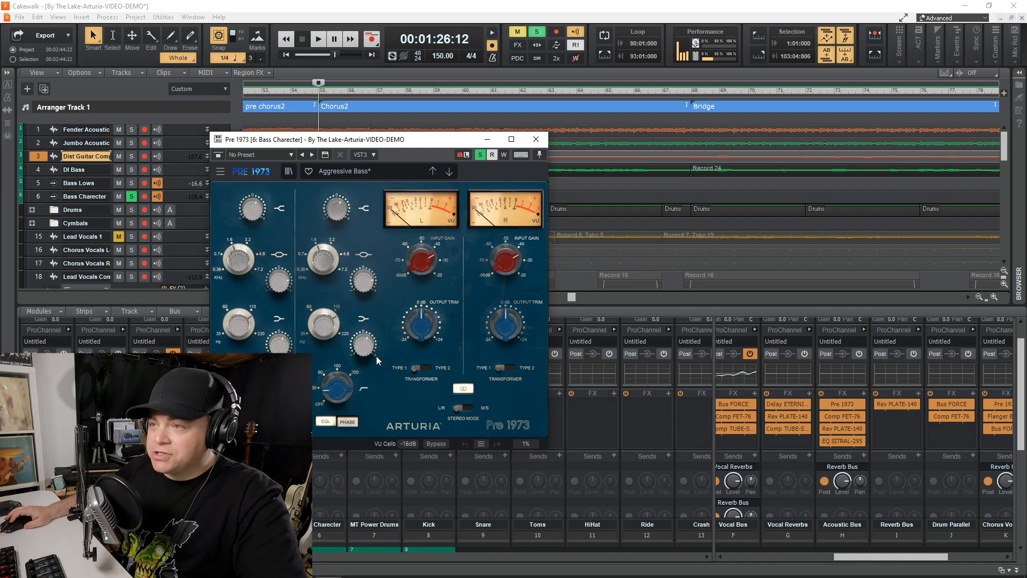
{"action": "key", "text": "space"}
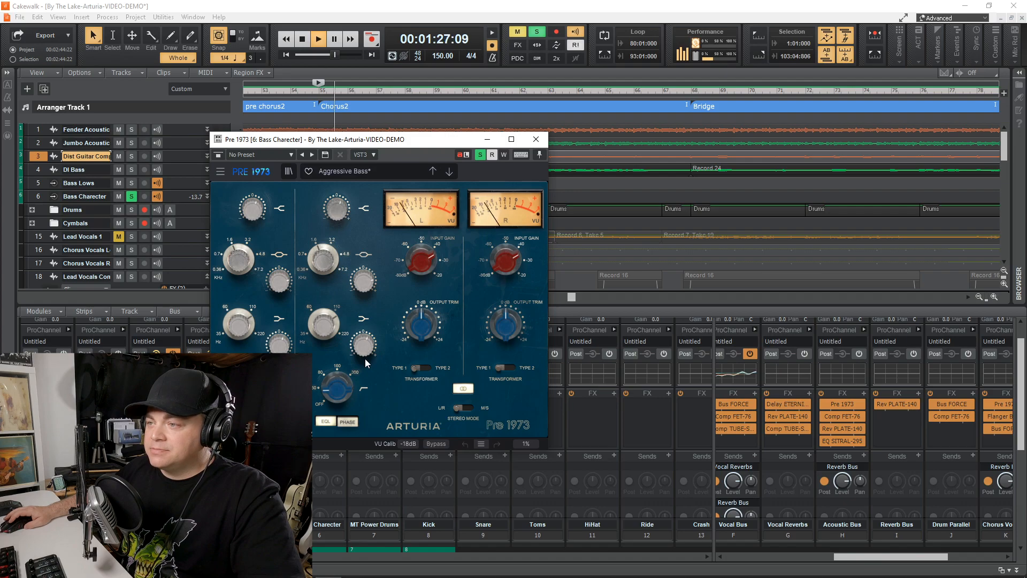
{"action": "left_click_drag", "start_coordinate": [318, 145], "coordinate": [492, 128]}
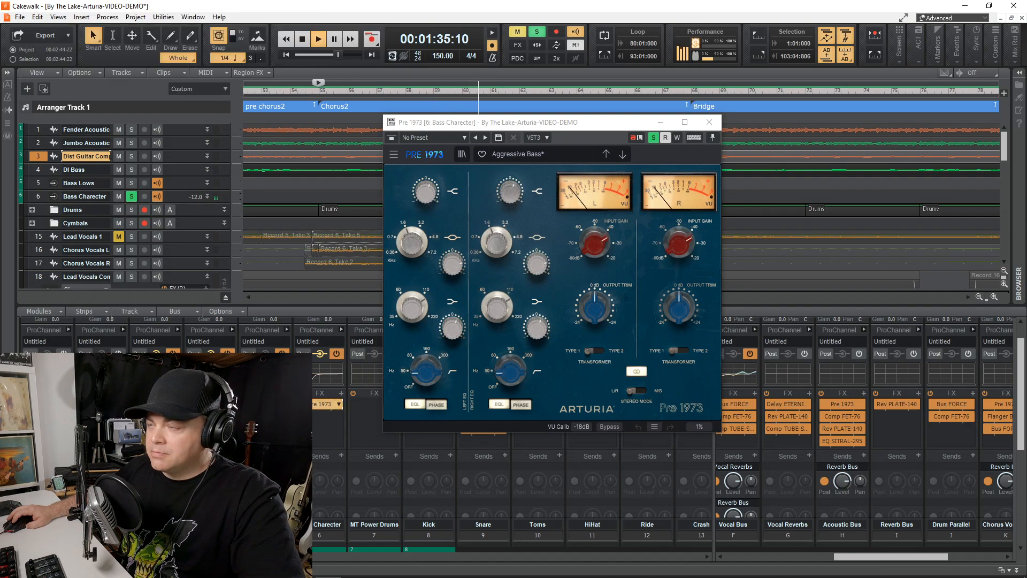
{"action": "key", "text": "space"}
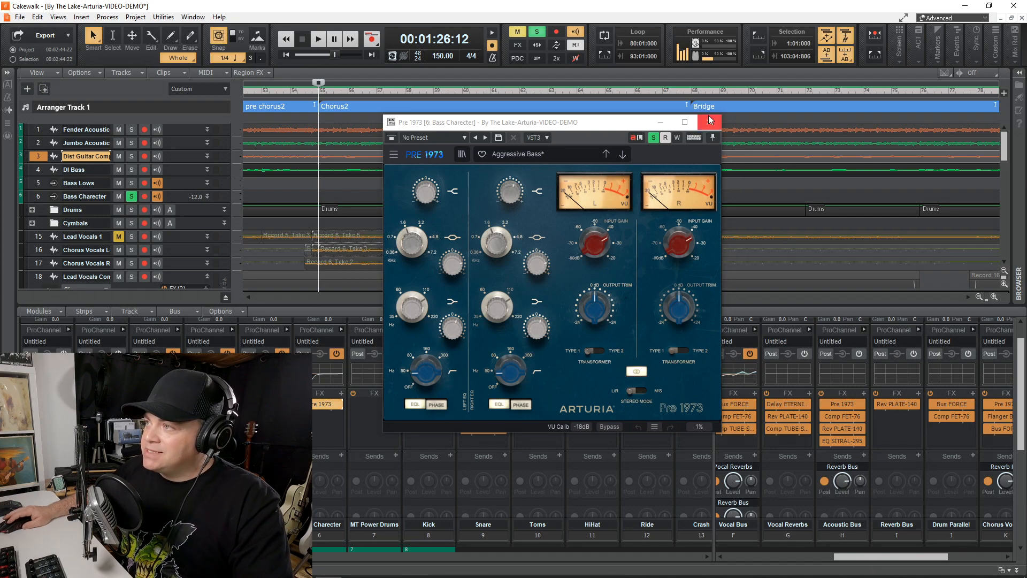
{"action": "left_click", "coordinate": [710, 120]}
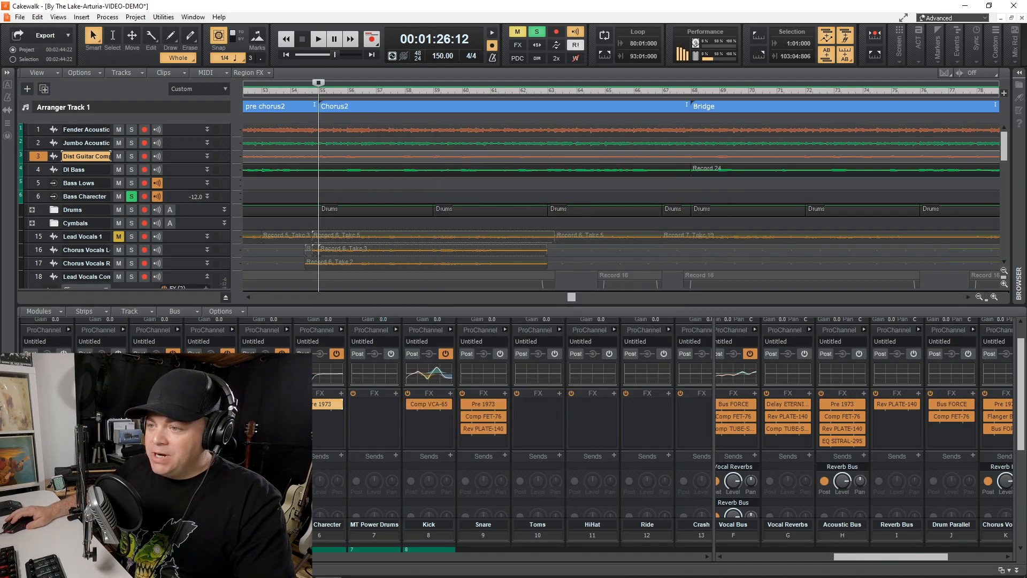
- Solo Bass Lows together with Bass Charecter and compare both with the Bass Charecter Pre 1973 bypassed and re-enabled during playback
{"action": "scroll", "coordinate": [642, 428], "scroll_direction": "down", "scroll_amount": 3}
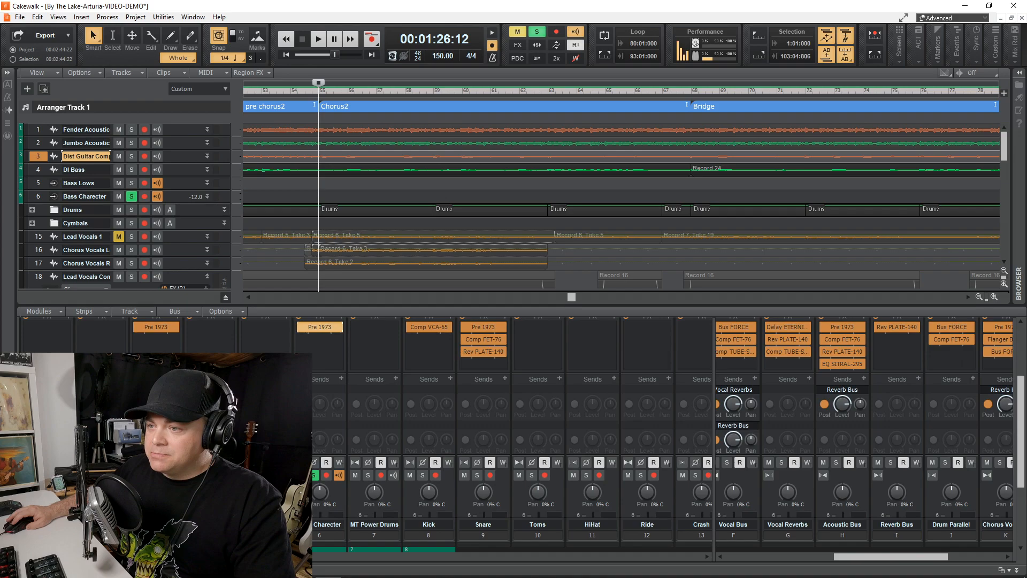
{"action": "left_click", "coordinate": [132, 183]}
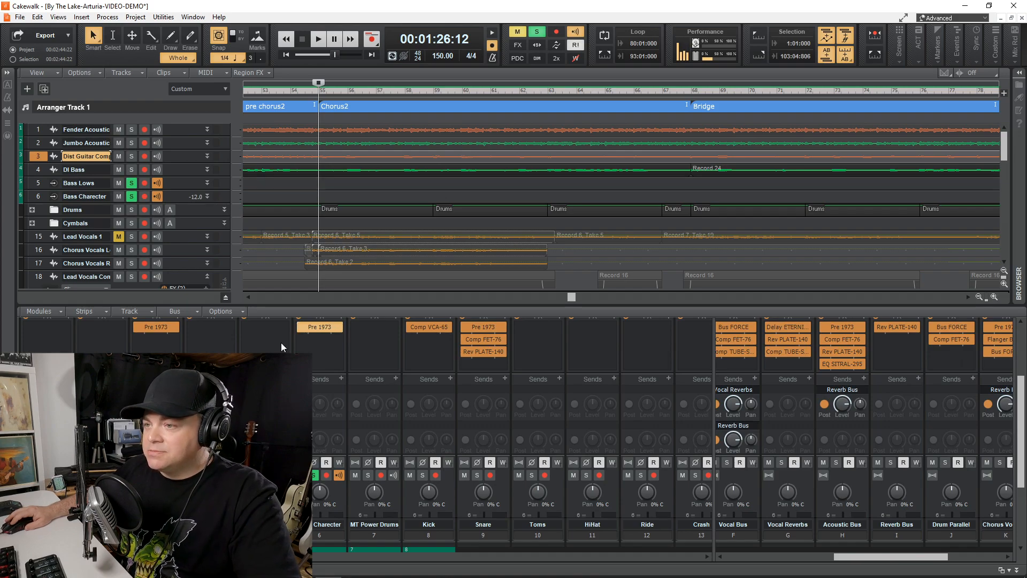
{"action": "key", "text": "space"}
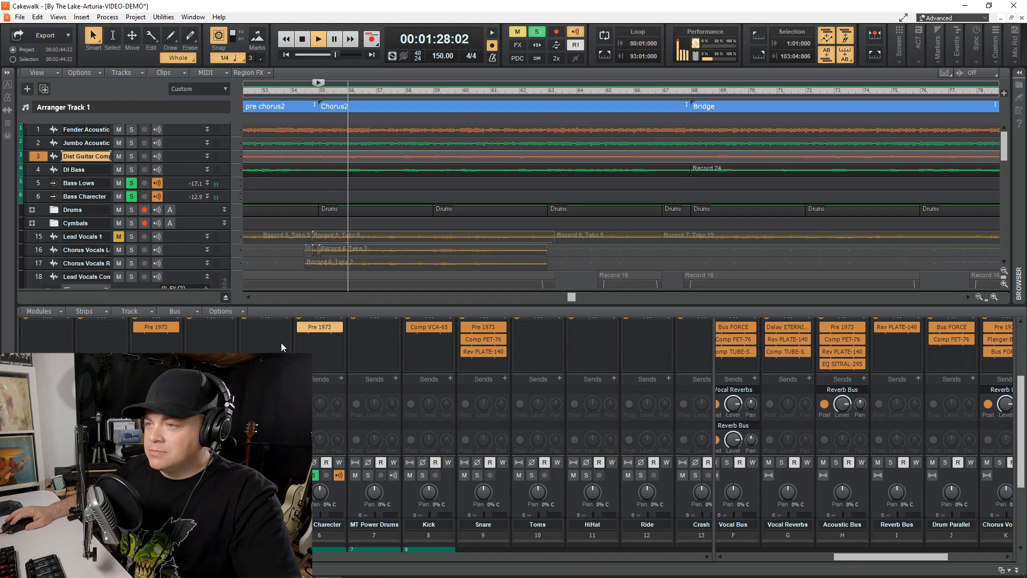
{"action": "scroll", "coordinate": [298, 348], "scroll_direction": "up", "scroll_amount": 1}
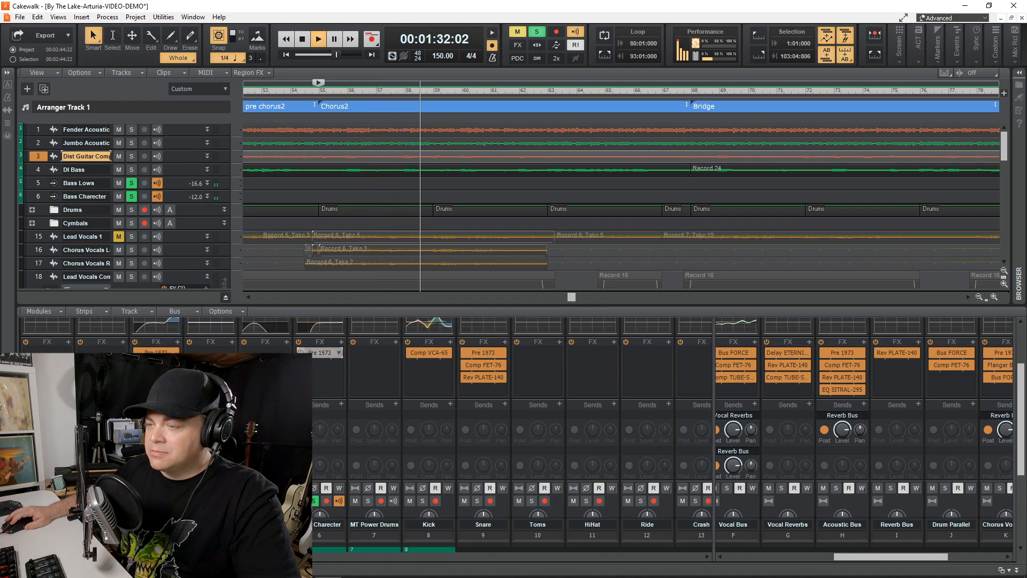
{"action": "left_click", "coordinate": [300, 352]}
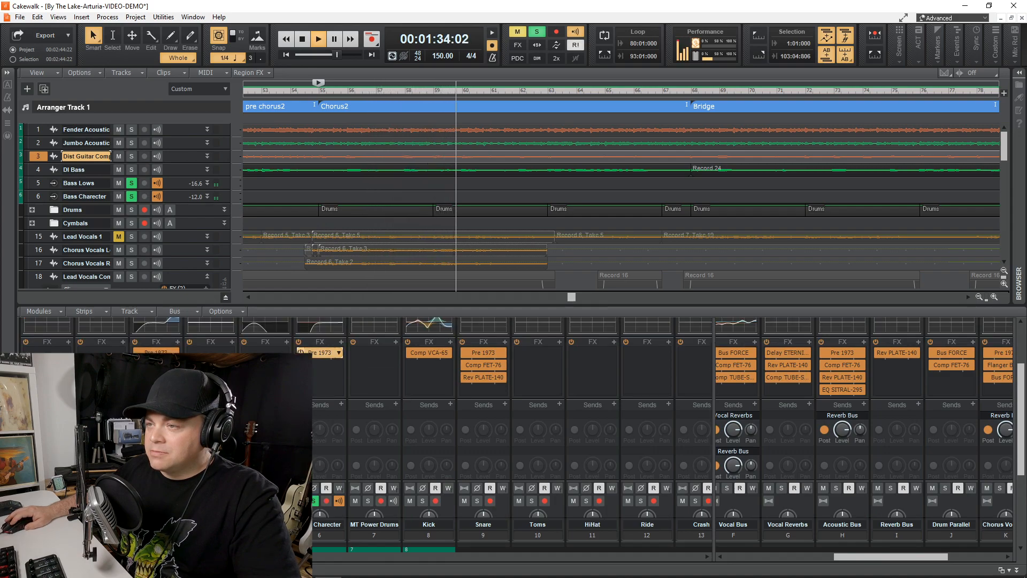
{"action": "key", "text": "space"}
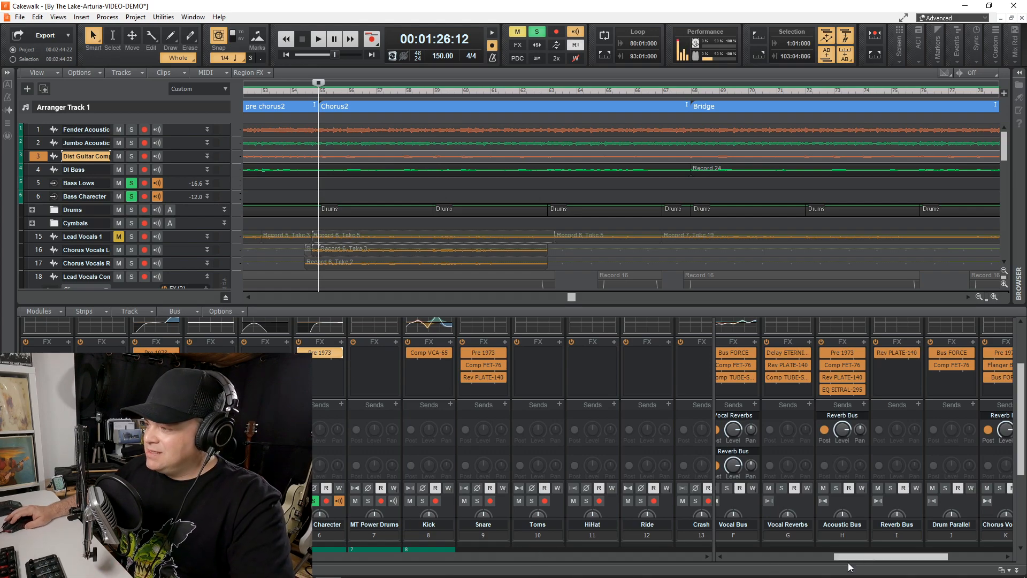
- Turn off solo on the Bass Lows and Bass Charecter tracks
{"action": "left_click_drag", "start_coordinate": [868, 560], "coordinate": [815, 564]}
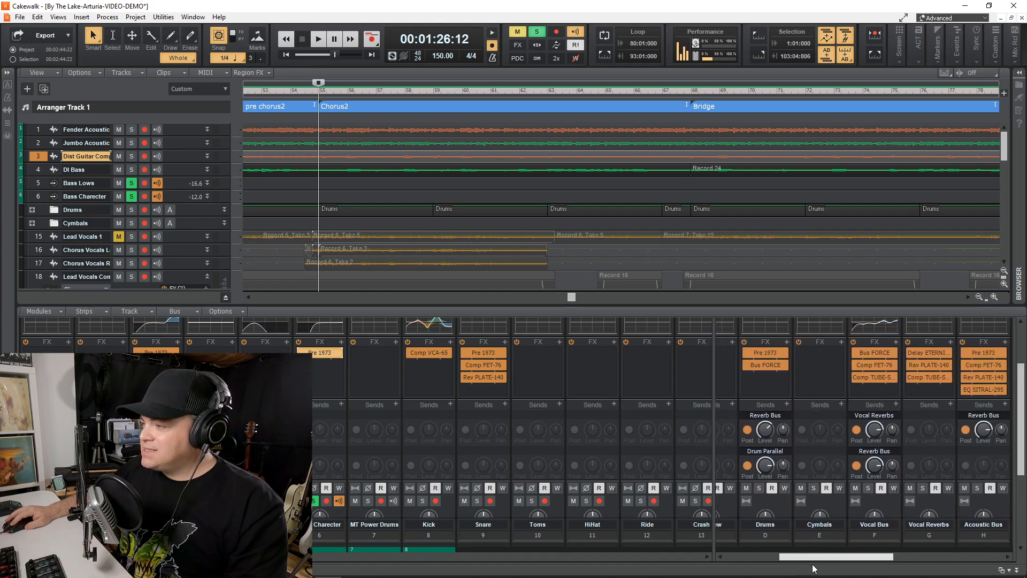
{"action": "left_click", "coordinate": [259, 500]}
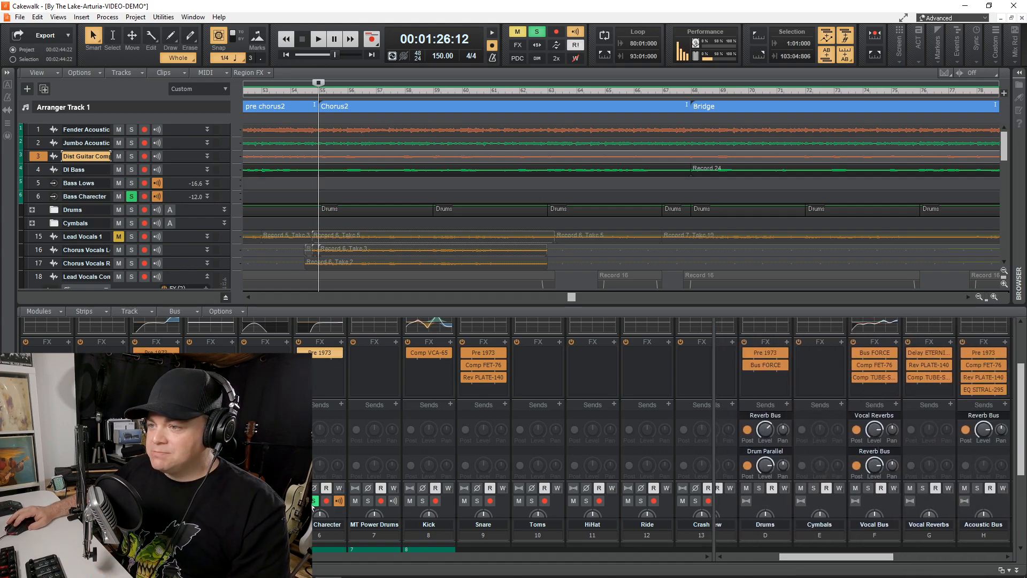
{"action": "left_click", "coordinate": [314, 501]}
- Open Pre 1973 on the Bass Bus, examine its Works On Bass settings, and close it
{"action": "left_click_drag", "start_coordinate": [840, 557], "coordinate": [956, 558]}
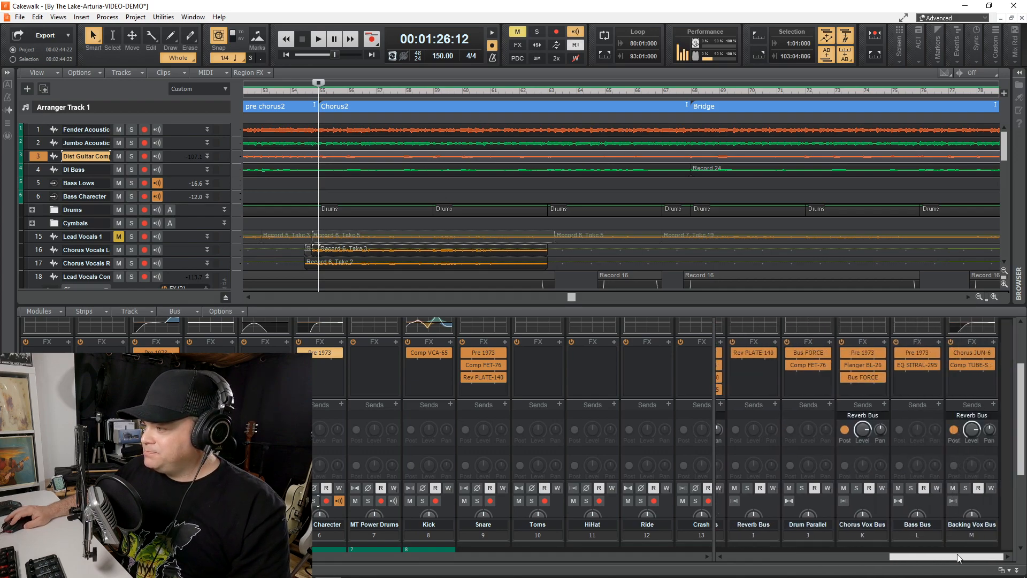
{"action": "scroll", "coordinate": [918, 396], "scroll_direction": "up", "scroll_amount": 2}
{"action": "double_click", "coordinate": [923, 404]}
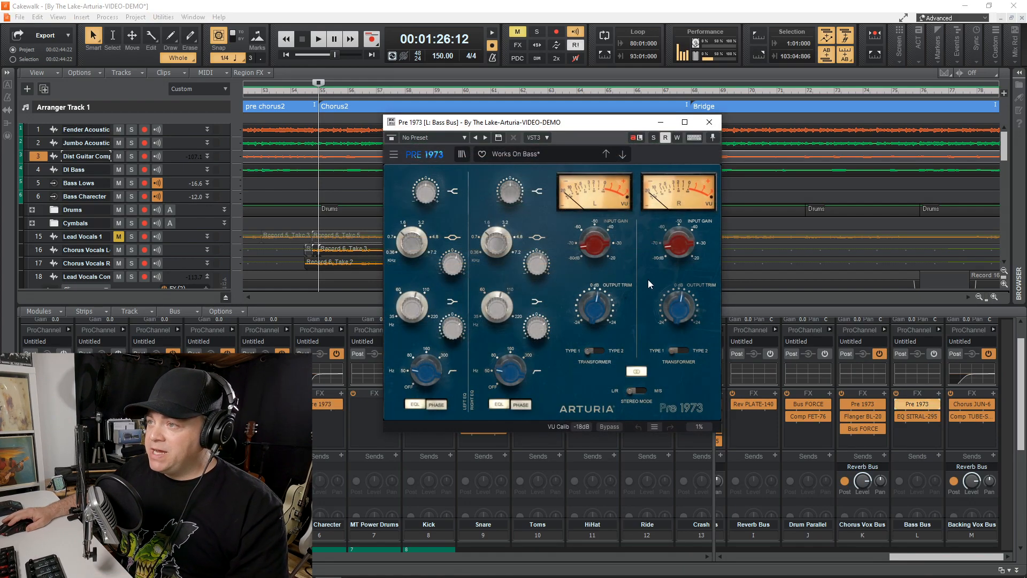
{"action": "left_click", "coordinate": [710, 122]}
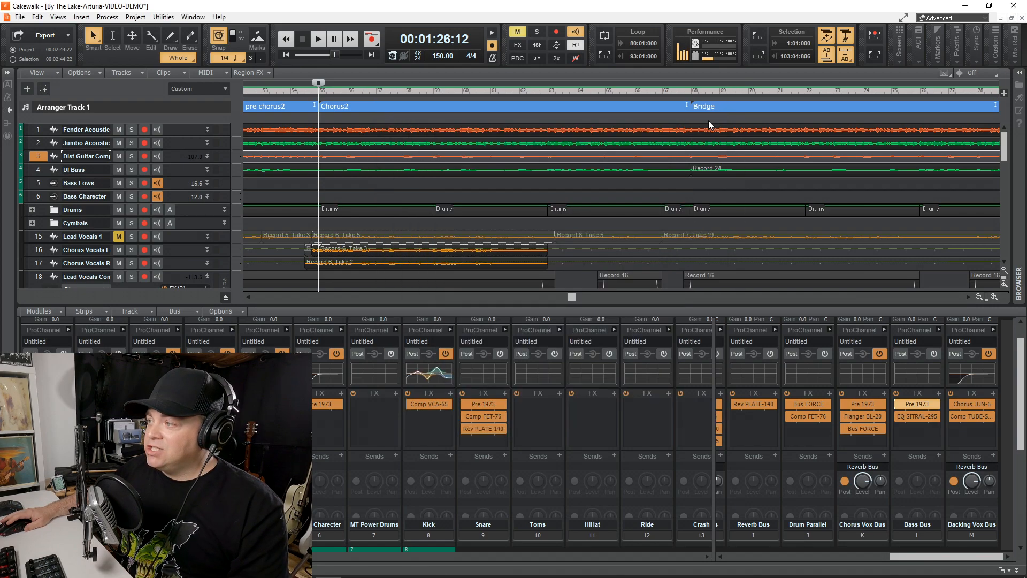
- Open EQ SITRAL-295 on the Bass Bus, solo the bus and start playback at Chorus2
{"action": "double_click", "coordinate": [917, 417]}
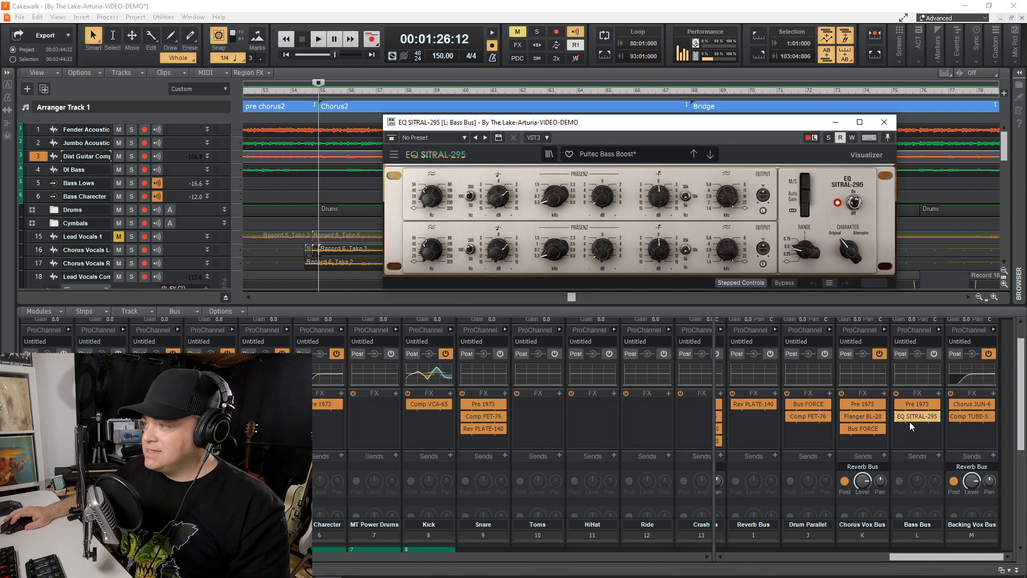
{"action": "scroll", "coordinate": [918, 428], "scroll_direction": "down", "scroll_amount": 2}
{"action": "left_click", "coordinate": [911, 462]}
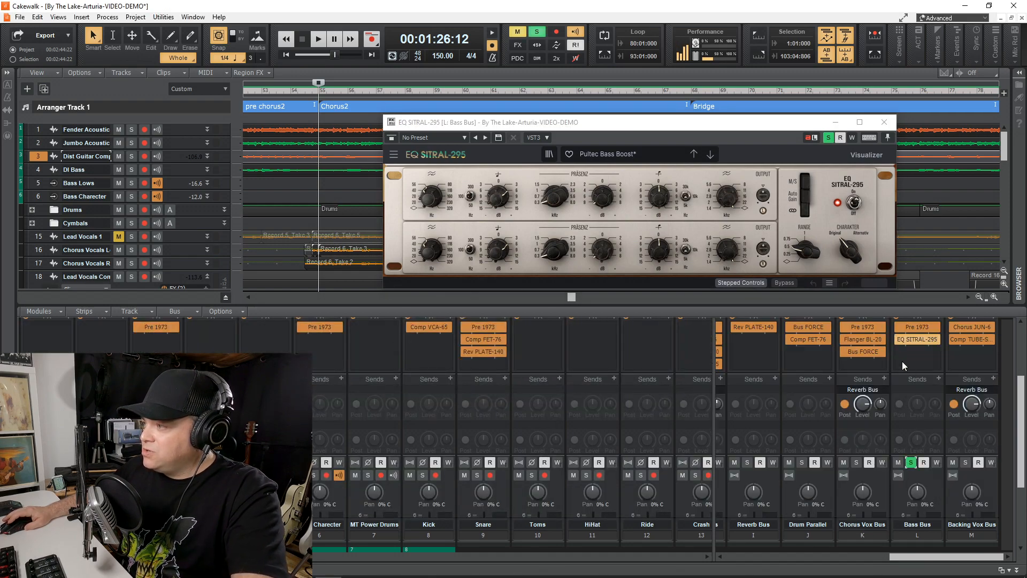
{"action": "scroll", "coordinate": [896, 355], "scroll_direction": "up", "scroll_amount": 1}
{"action": "key", "text": "space"}
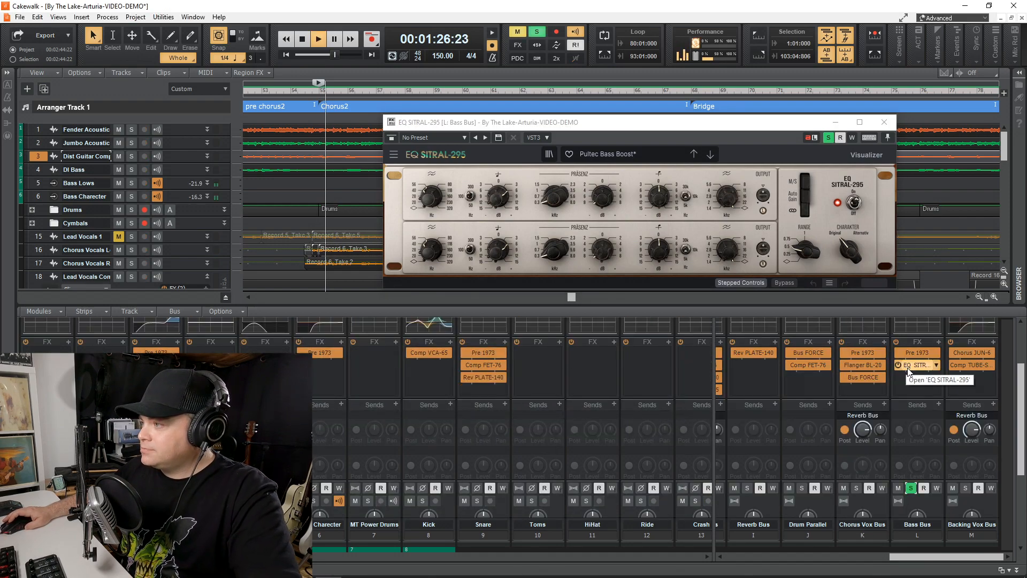
- Compare the Bass Bus with its effects bypassed and re-enabled, stop playback, and turn off its solo
{"action": "left_click", "coordinate": [897, 342]}
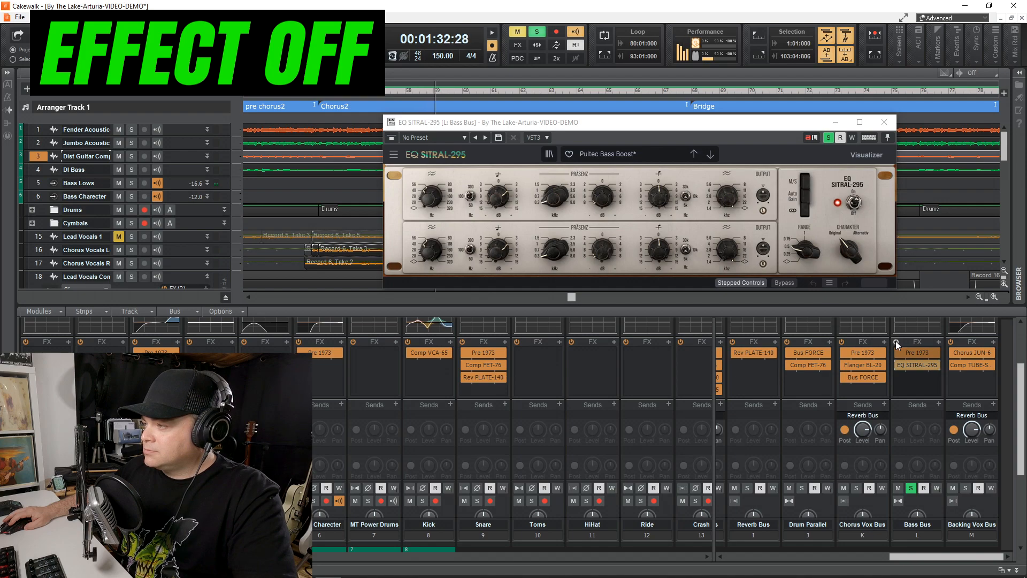
{"action": "left_click", "coordinate": [896, 342]}
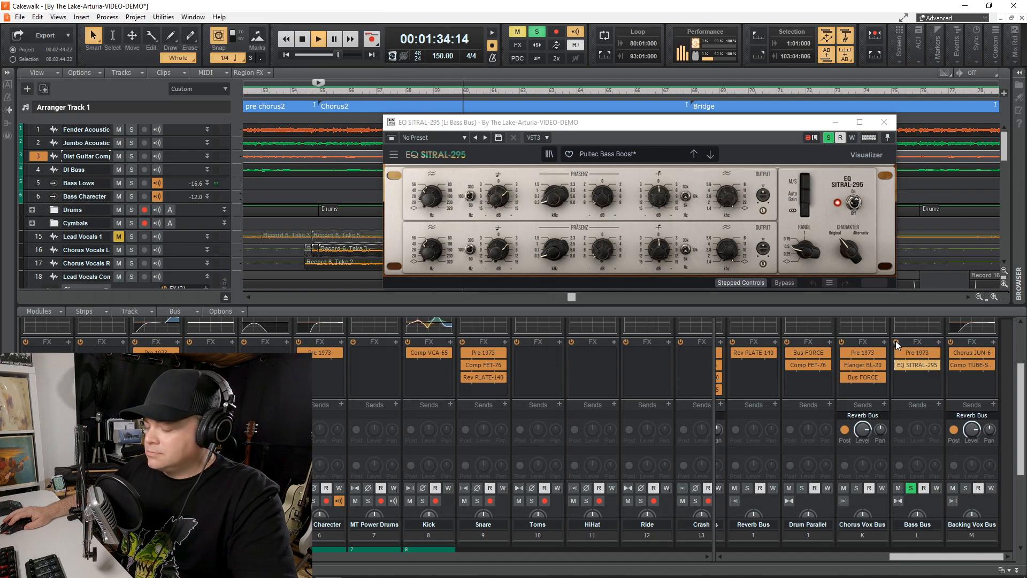
{"action": "key", "text": "space"}
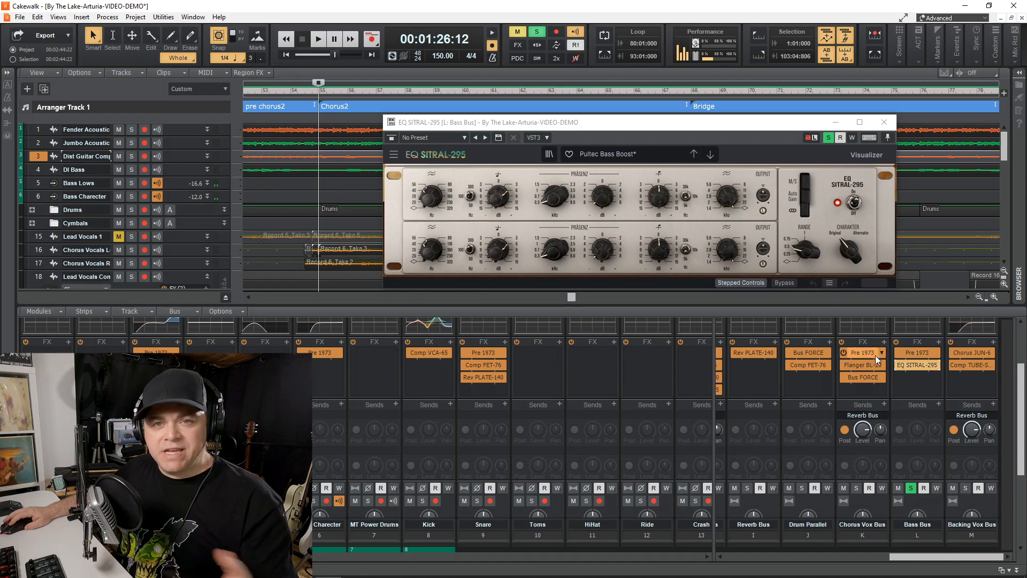
{"action": "left_click", "coordinate": [910, 488]}
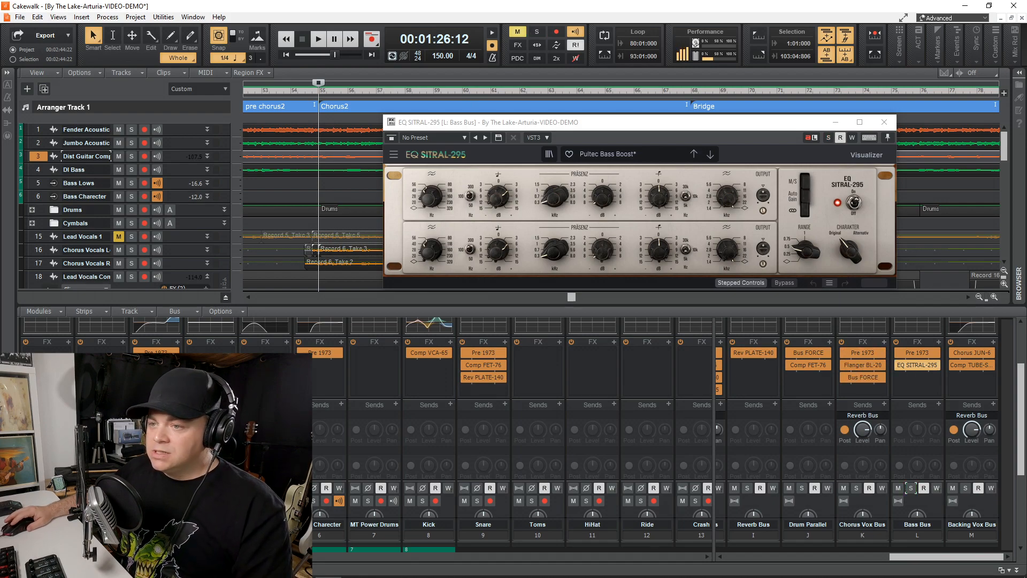
- Expand the Drums folder, examine the MT-PowerDrumKit instrument on the MT Power Drums track, and close it
{"action": "left_click_drag", "start_coordinate": [214, 557], "coordinate": [272, 557]}
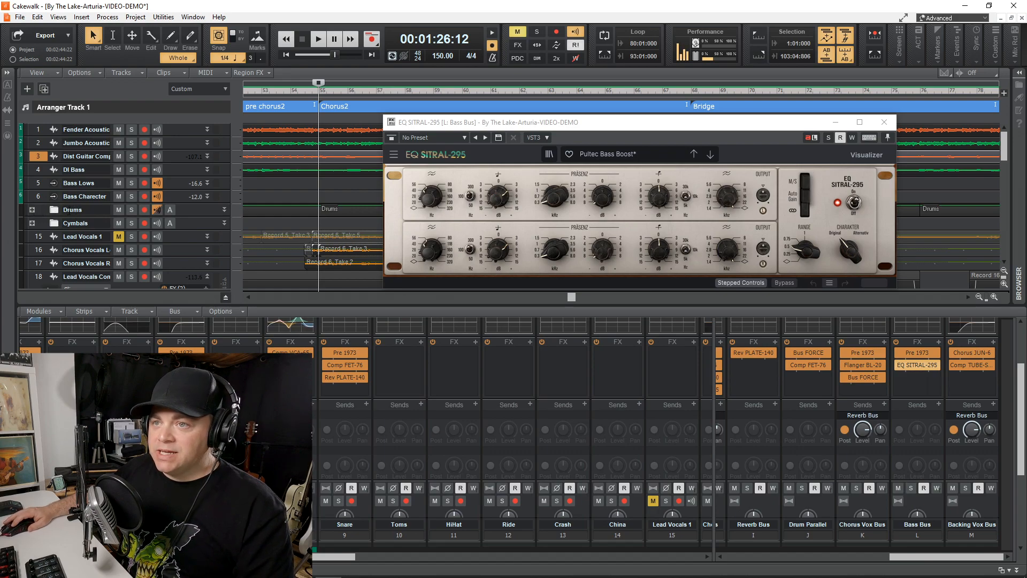
{"action": "left_click", "coordinate": [33, 211]}
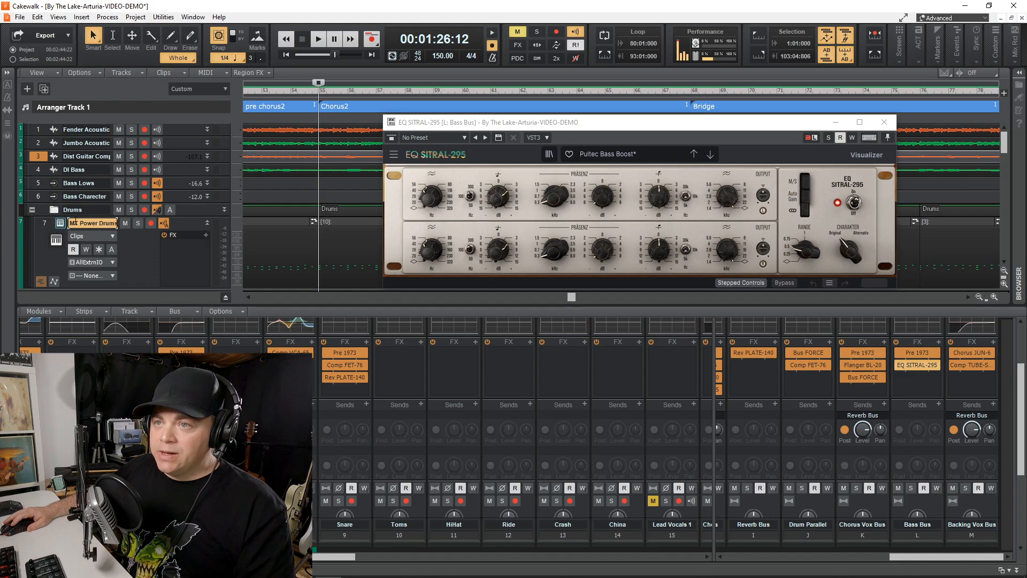
{"action": "left_click", "coordinate": [60, 224]}
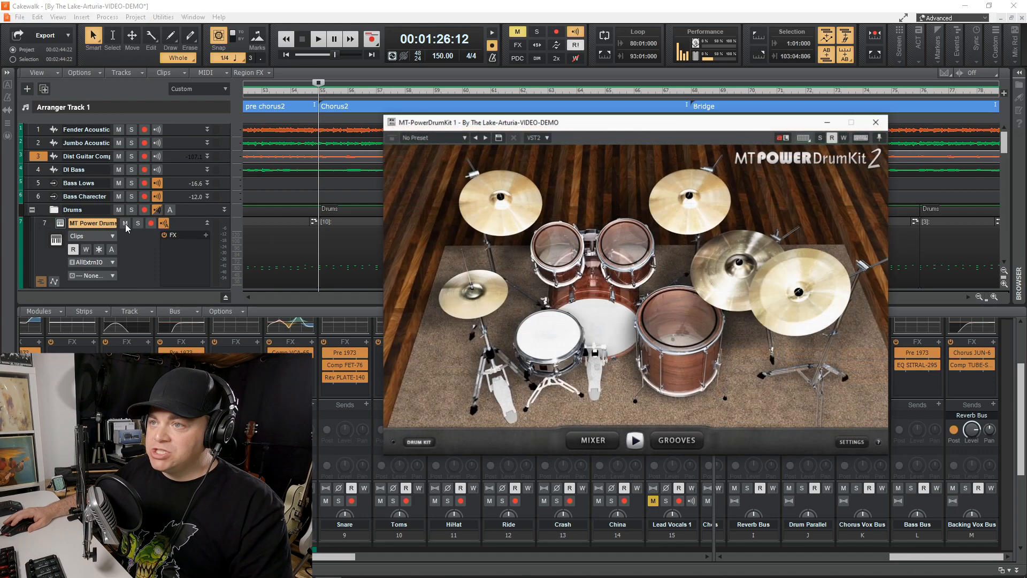
{"action": "left_click", "coordinate": [876, 122]}
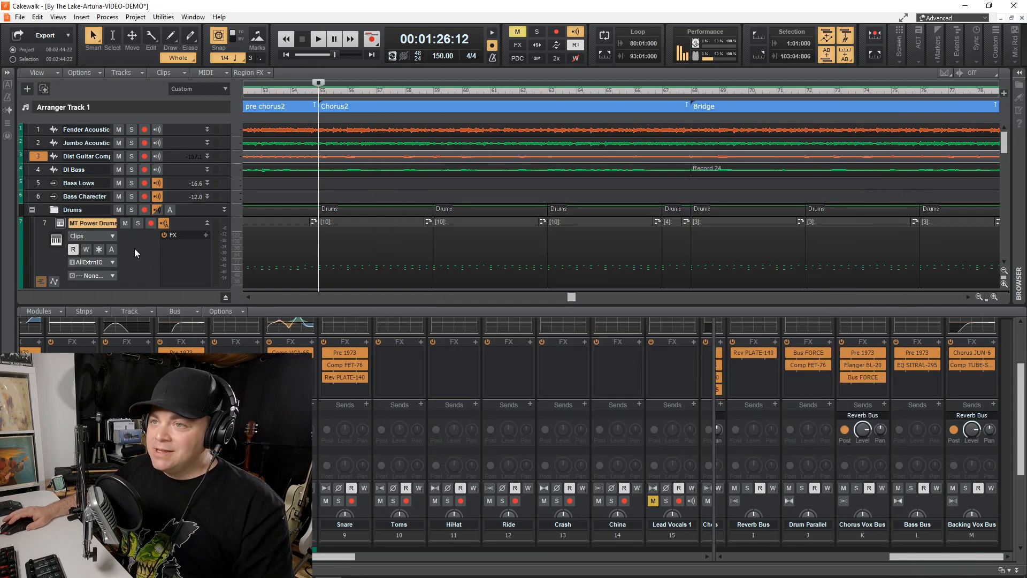
- Find the individual drum output tracks below MT Power Drums and solo the Kick track
{"action": "scroll", "coordinate": [143, 253], "scroll_direction": "down", "scroll_amount": 3}
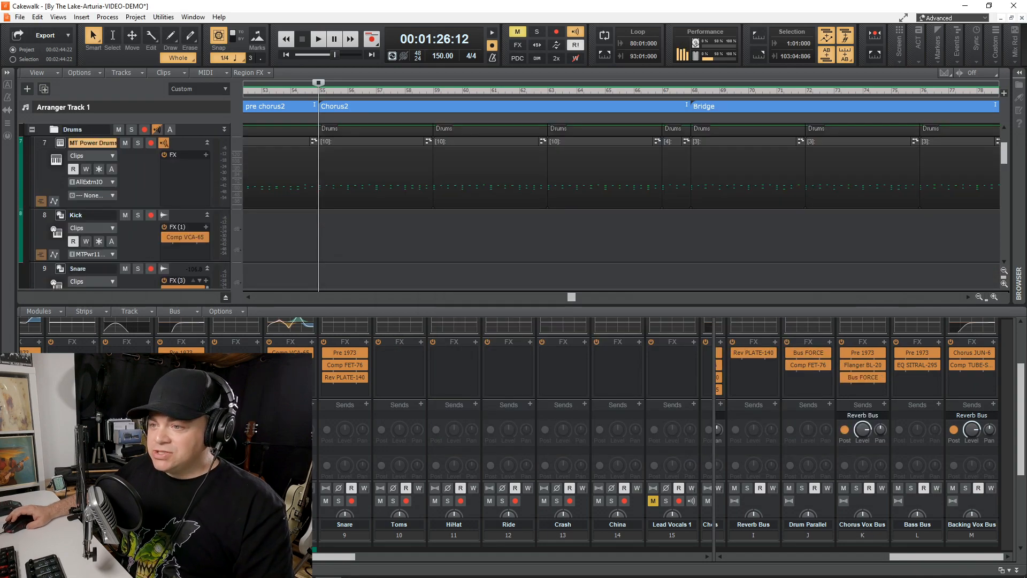
{"action": "scroll", "coordinate": [658, 428], "scroll_direction": "down", "scroll_amount": 3}
{"action": "scroll", "coordinate": [671, 432], "scroll_direction": "down", "scroll_amount": 1}
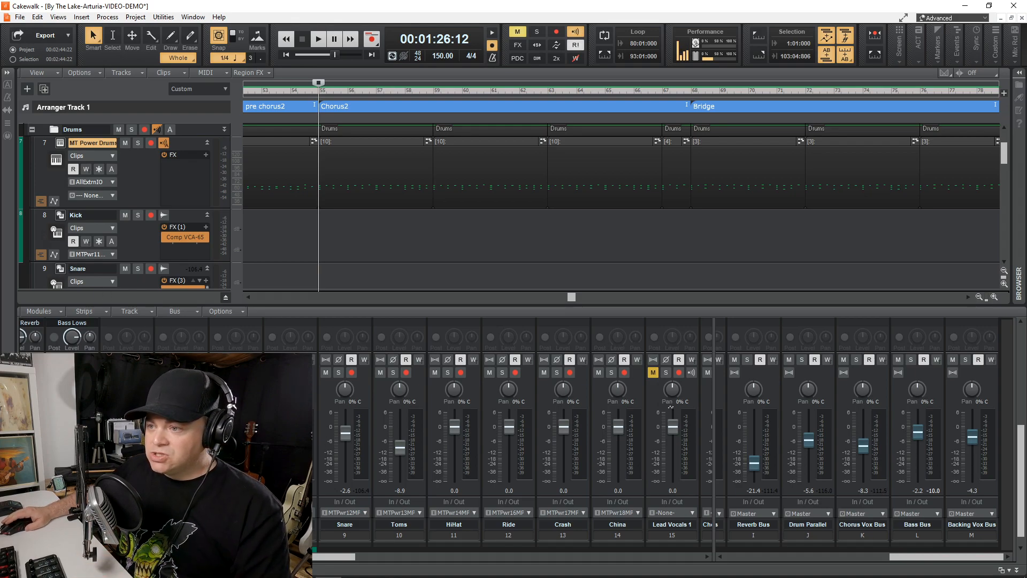
{"action": "scroll", "coordinate": [301, 343], "scroll_direction": "up", "scroll_amount": 2}
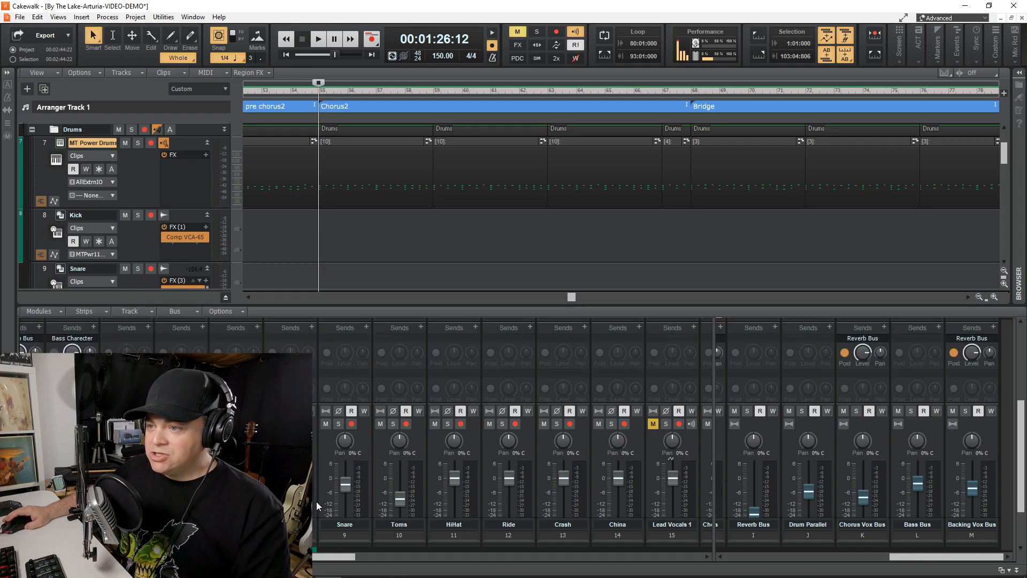
{"action": "scroll", "coordinate": [315, 514], "scroll_direction": "down", "scroll_amount": 1}
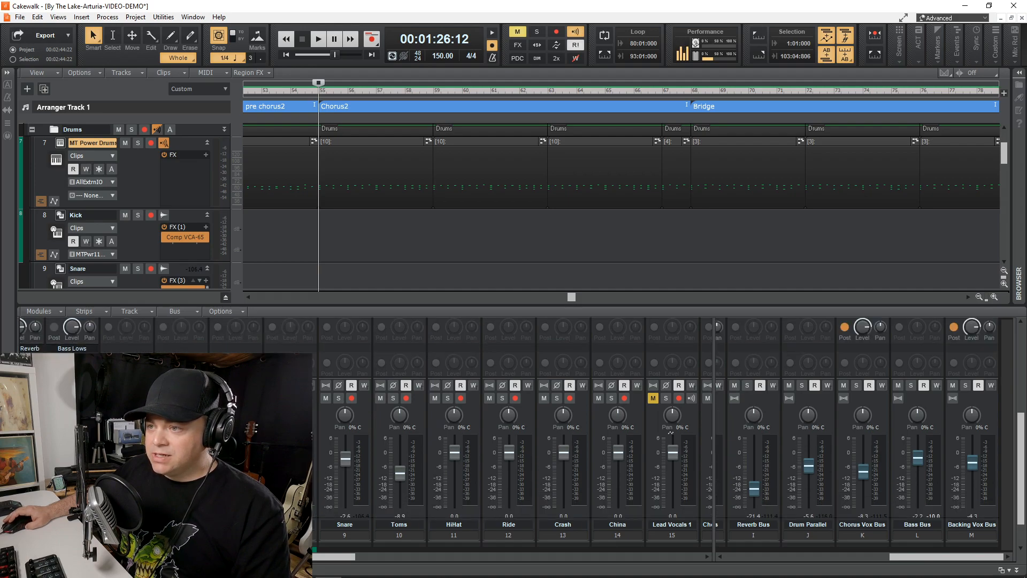
{"action": "left_click", "coordinate": [284, 398]}
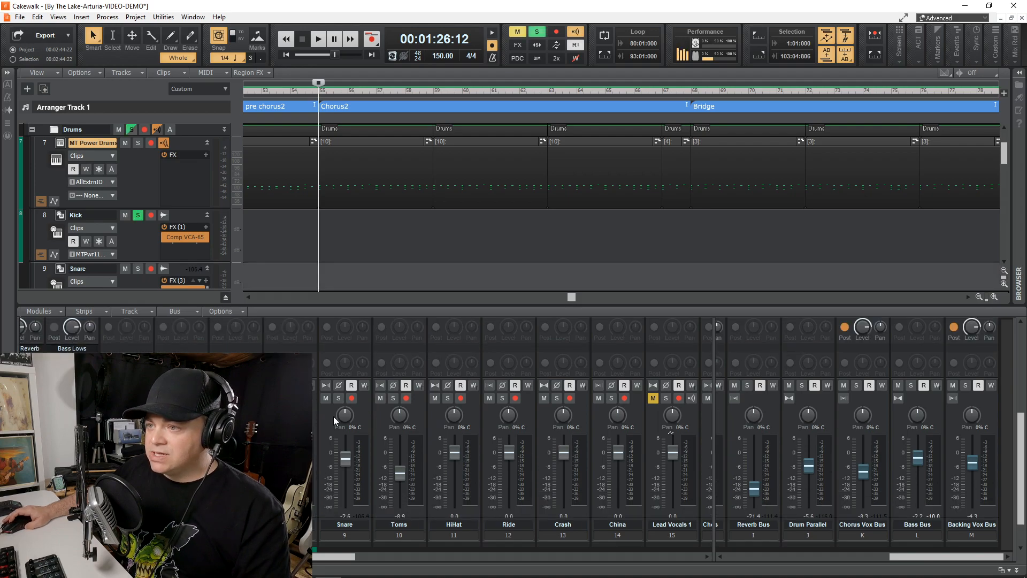
- Open Comp VCA-65 on the Kick track and examine its threshold and compression settings
{"action": "scroll", "coordinate": [300, 351], "scroll_direction": "up", "scroll_amount": 1}
{"action": "scroll", "coordinate": [299, 351], "scroll_direction": "up", "scroll_amount": 4}
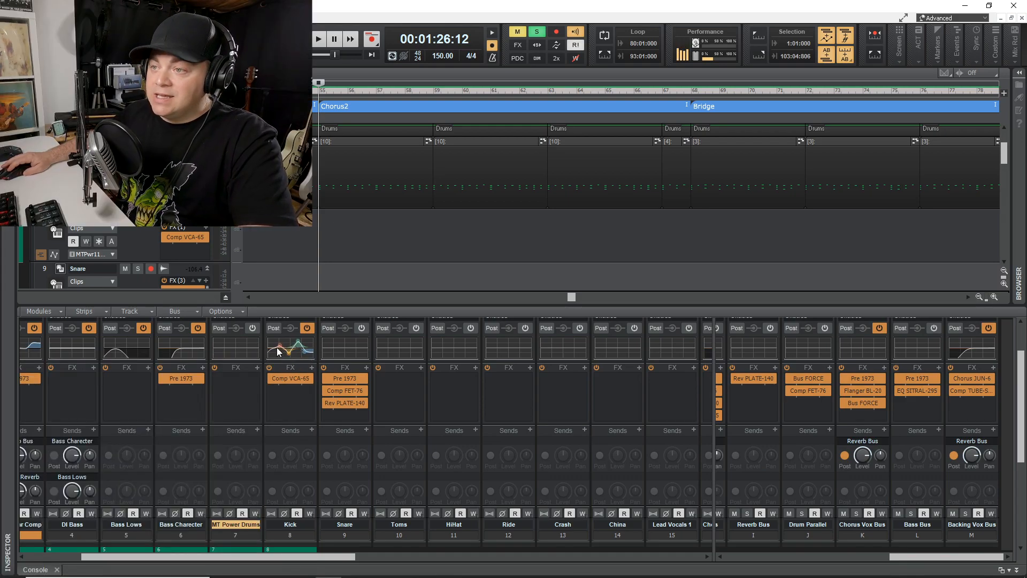
{"action": "double_click", "coordinate": [286, 378]}
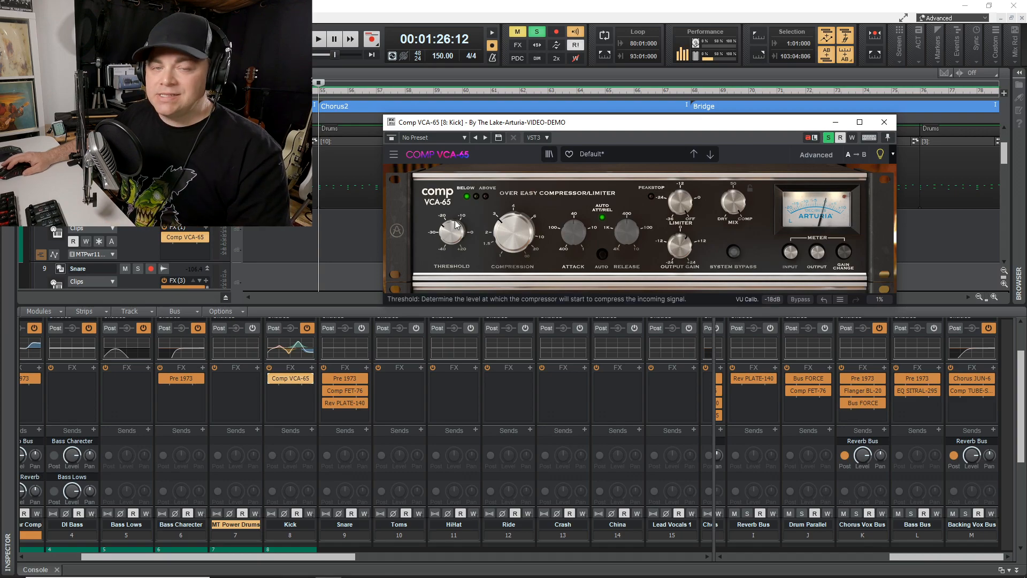
{"action": "left_click_drag", "start_coordinate": [534, 231], "coordinate": [523, 255]}
- Compare the Kick with Comp VCA-65 bypassed and re-enabled during playback from Chorus2, stop playback, and close the compressor
{"action": "key", "text": "space"}
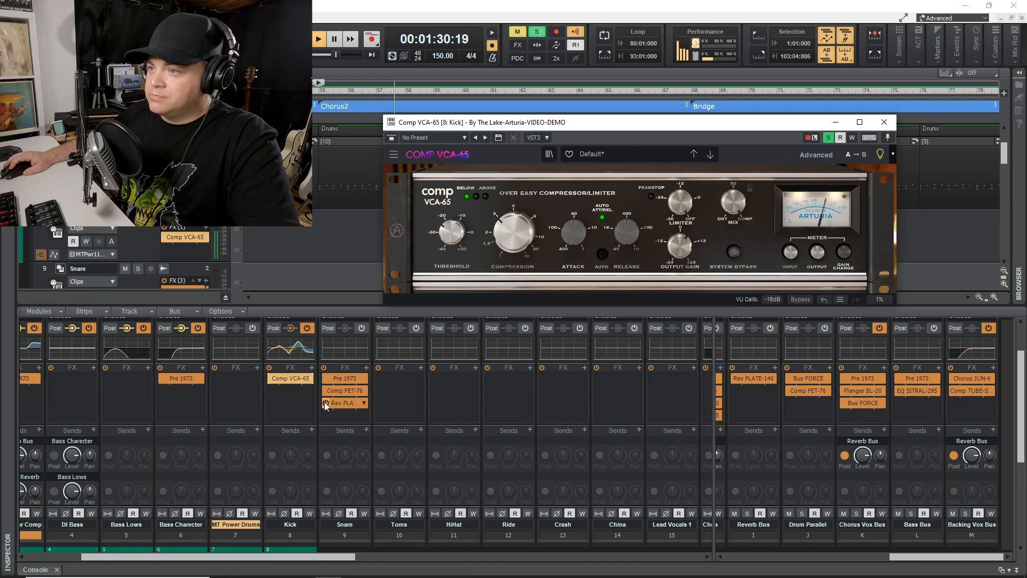
{"action": "left_click", "coordinate": [271, 379]}
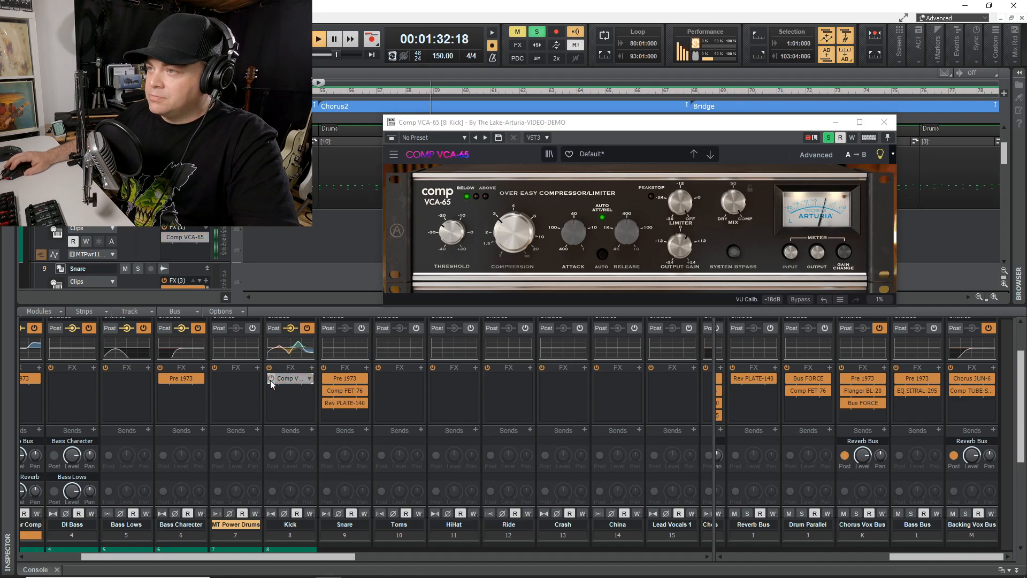
{"action": "left_click", "coordinate": [271, 380]}
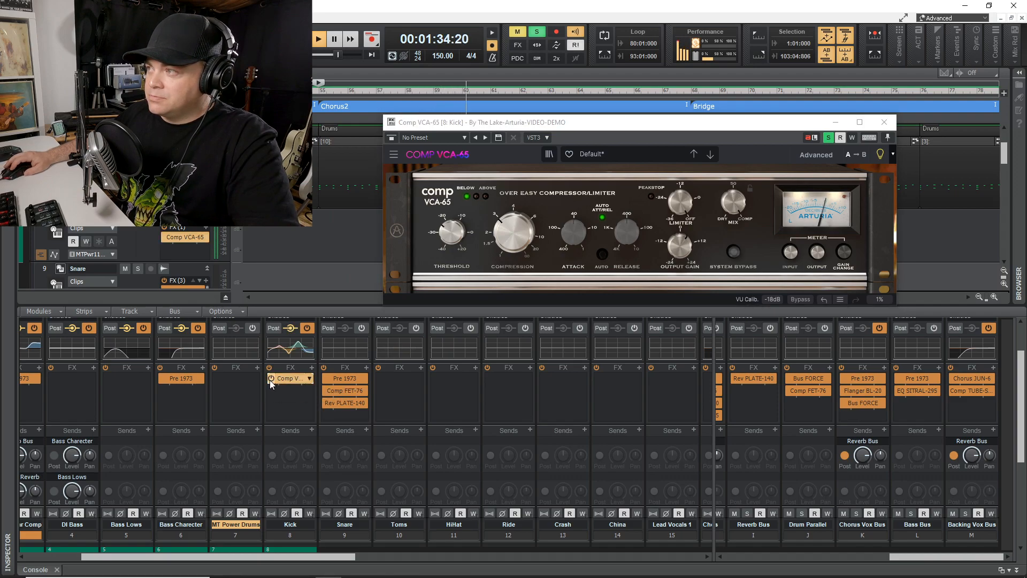
{"action": "key", "text": "space"}
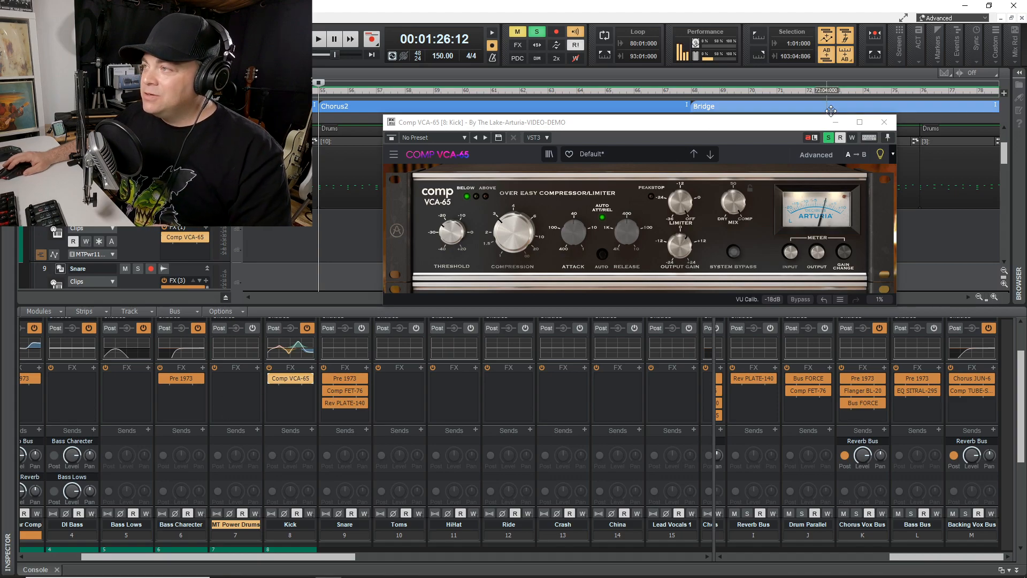
{"action": "left_click", "coordinate": [885, 122]}
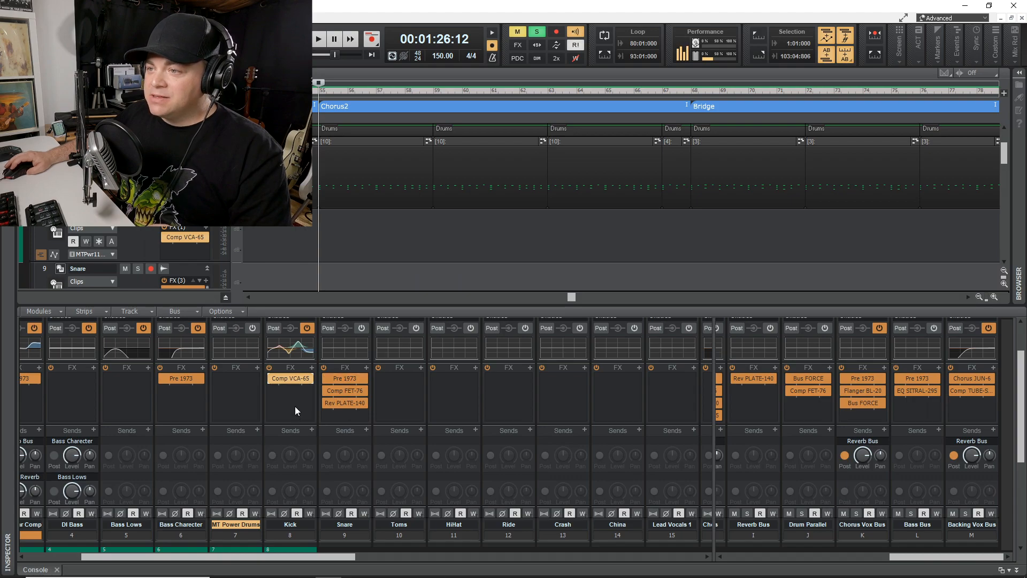
- Solo the Snare track instead of the Kick and examine its Pre 1973 Fat Snare settings, closing the preamp
{"action": "scroll", "coordinate": [295, 407], "scroll_direction": "down", "scroll_amount": 2}
{"action": "left_click", "coordinate": [338, 475]}
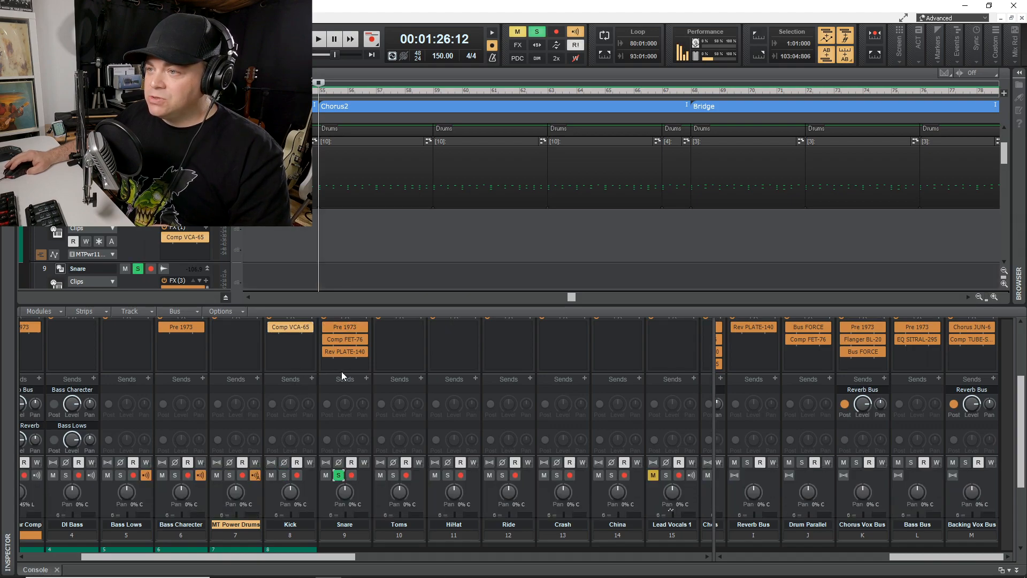
{"action": "scroll", "coordinate": [364, 370], "scroll_direction": "up", "scroll_amount": 3}
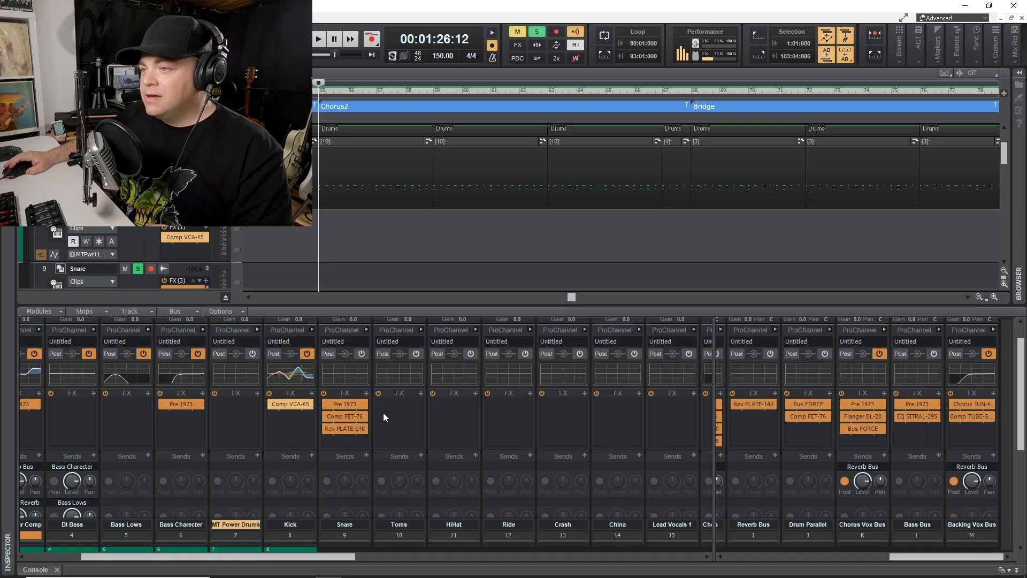
{"action": "double_click", "coordinate": [348, 405]}
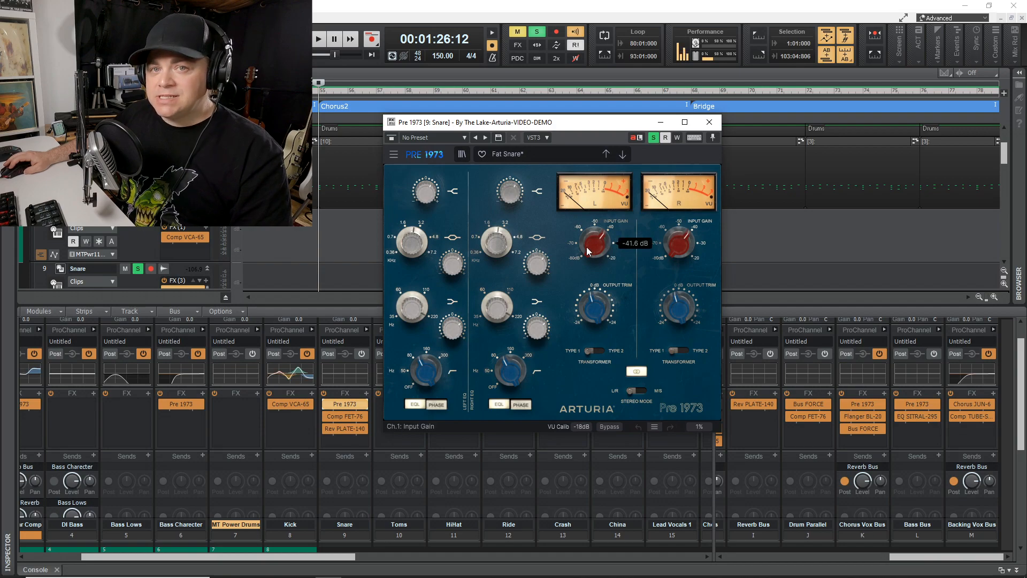
{"action": "left_click", "coordinate": [709, 122]}
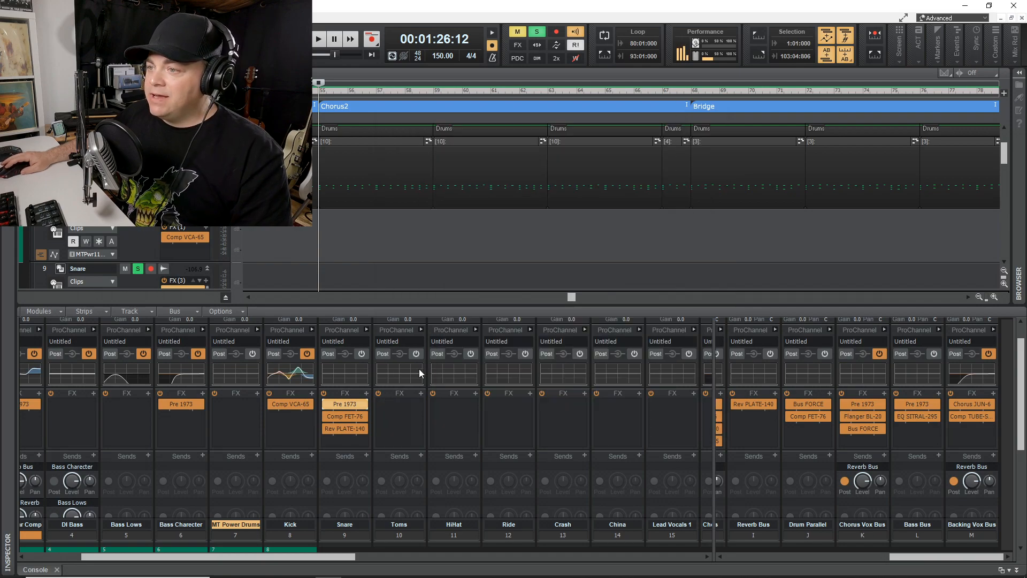
- Open Comp FET-76 on the Snare and listen to its Snare Top settings during playback from Chorus2
{"action": "double_click", "coordinate": [344, 416]}
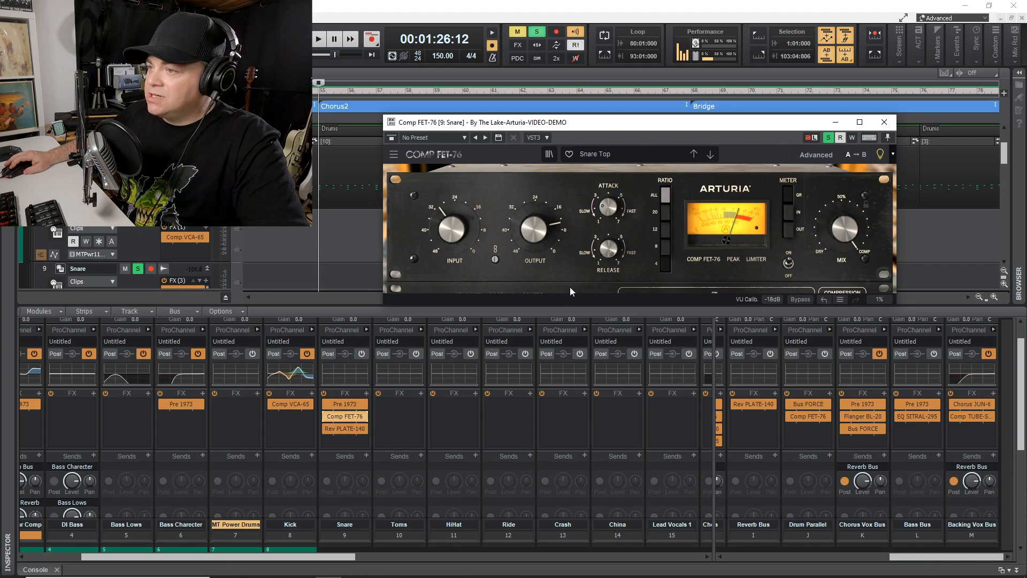
{"action": "key", "text": "space"}
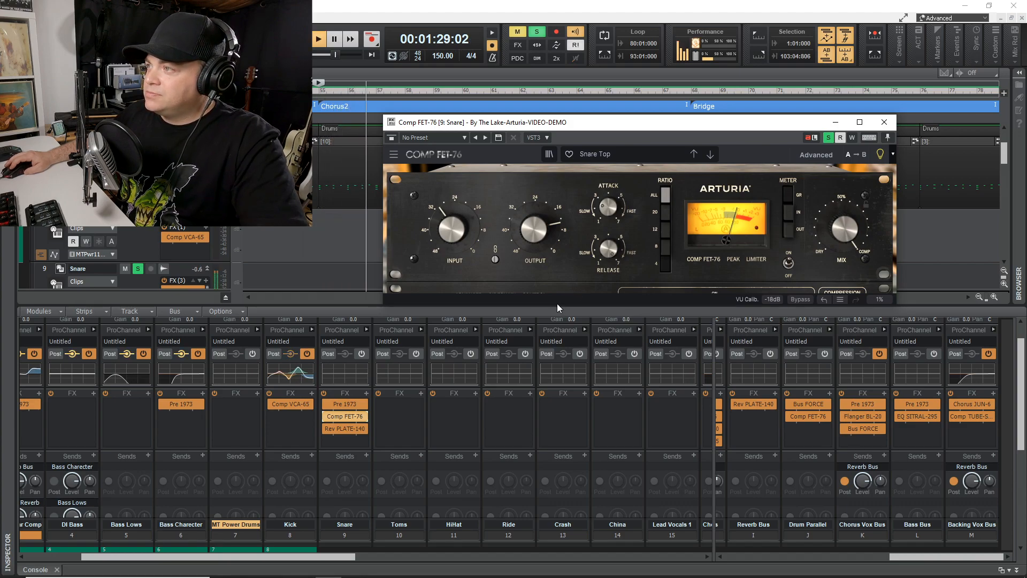
{"action": "key", "text": "space"}
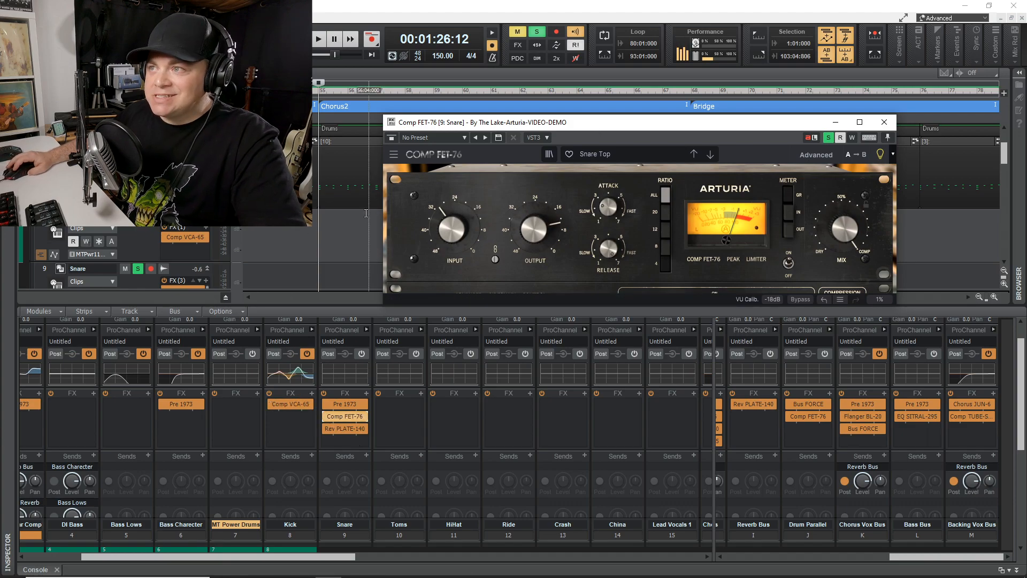
- Open Rev PLATE-140 on the Snare and compare the track with its effects bypassed and re-enabled during playback
{"action": "double_click", "coordinate": [344, 427]}
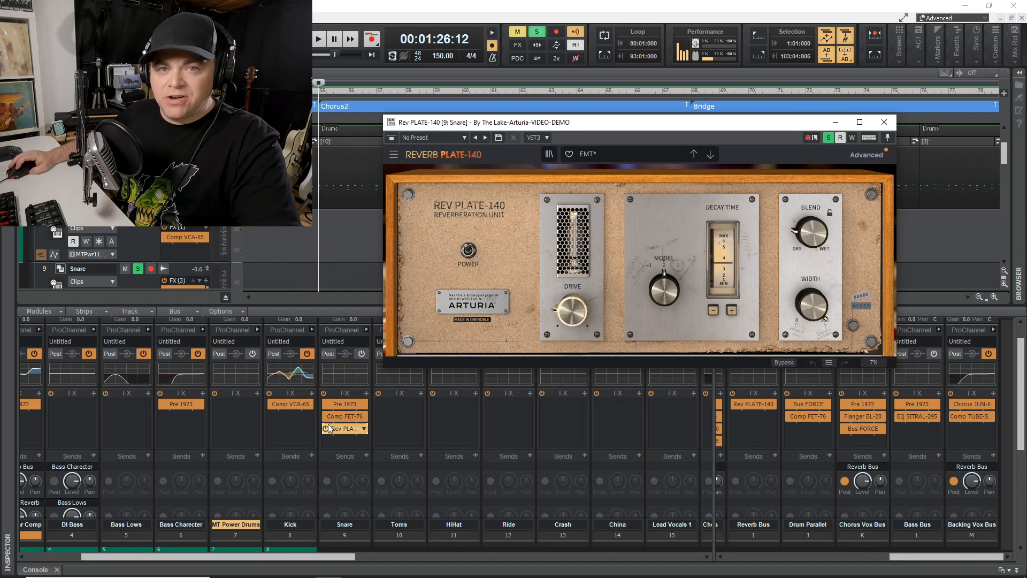
{"action": "key", "text": "space"}
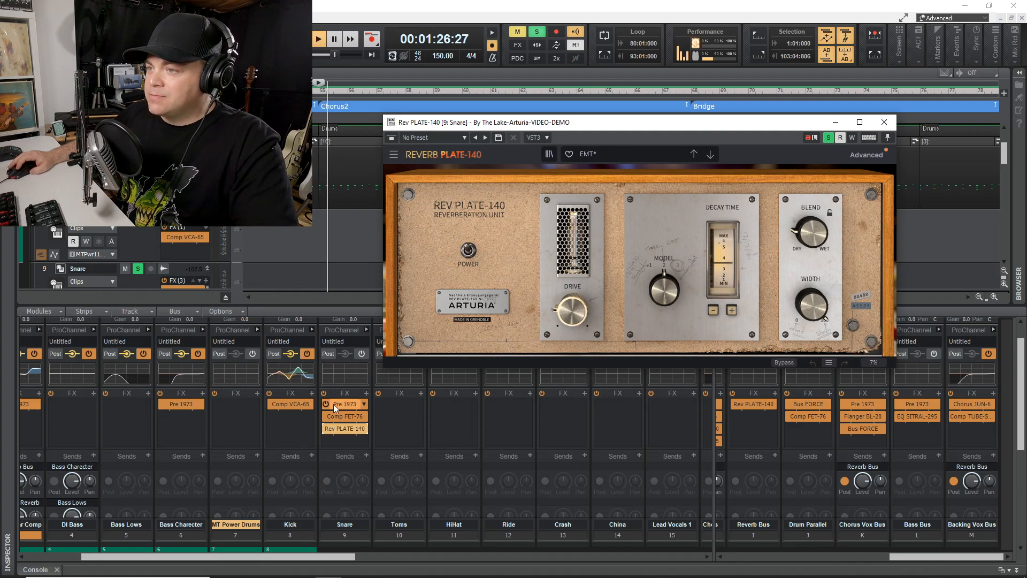
{"action": "left_click", "coordinate": [325, 394]}
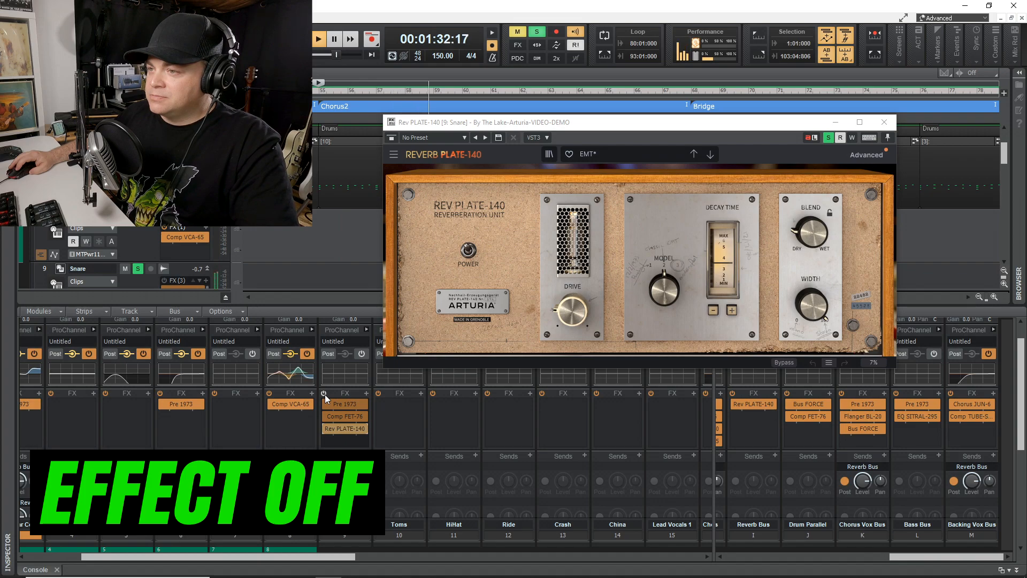
{"action": "left_click", "coordinate": [325, 394]}
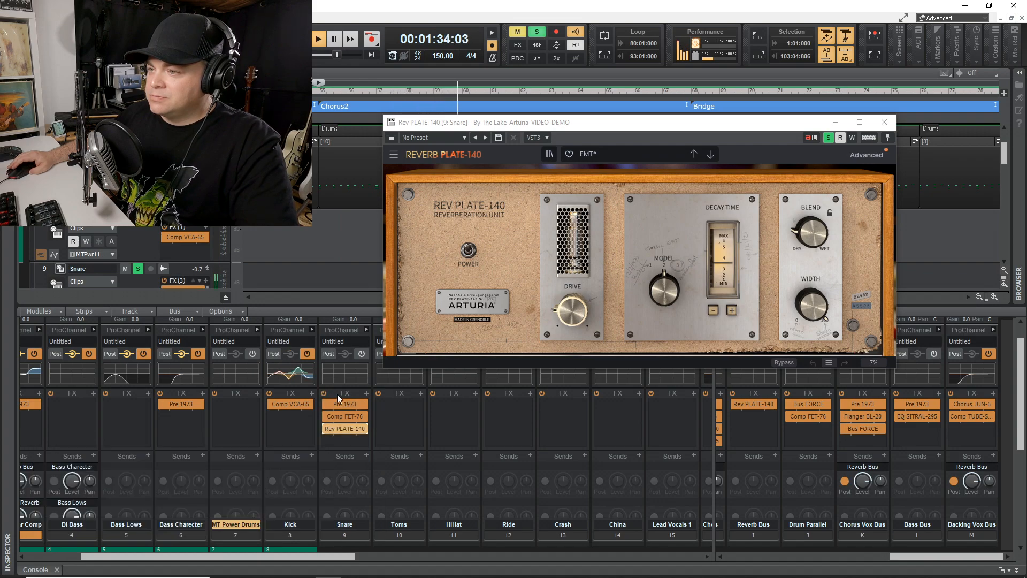
{"action": "left_click", "coordinate": [325, 429]}
{"action": "key", "text": "space"}
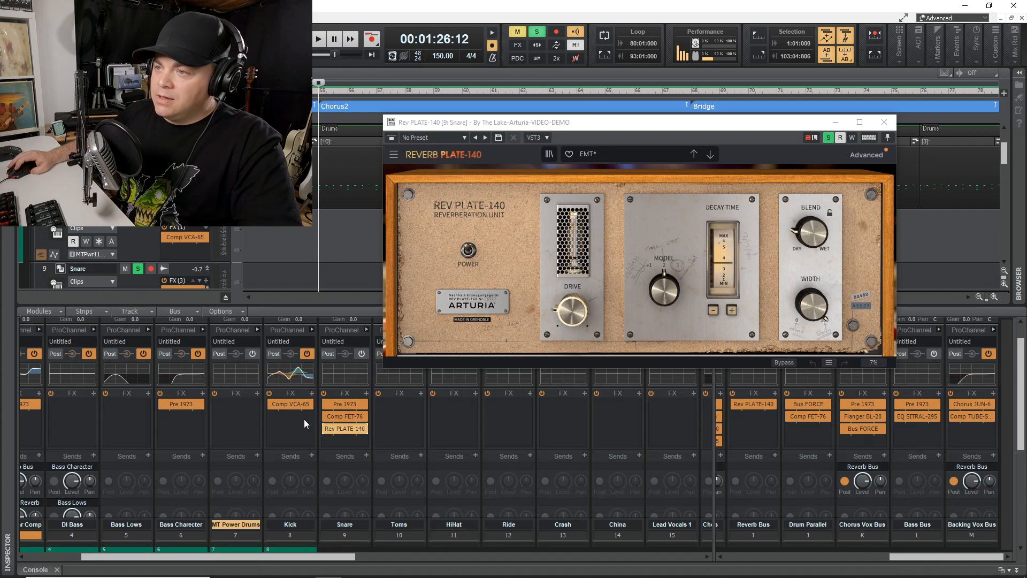
- Turn off solo on the Snare track and play the full mix from Chorus2
{"action": "scroll", "coordinate": [284, 422], "scroll_direction": "down", "scroll_amount": 3}
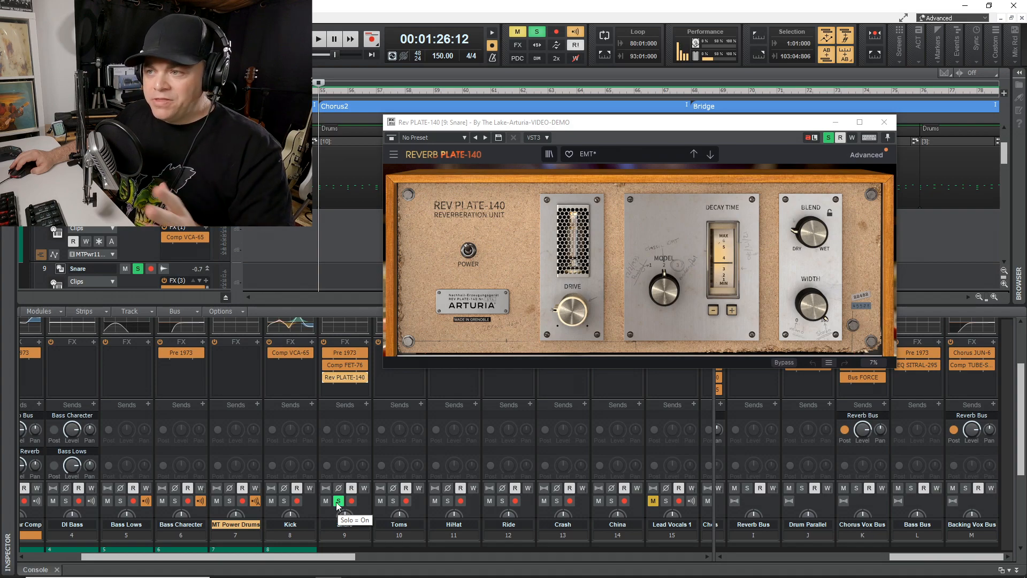
{"action": "left_click", "coordinate": [337, 501]}
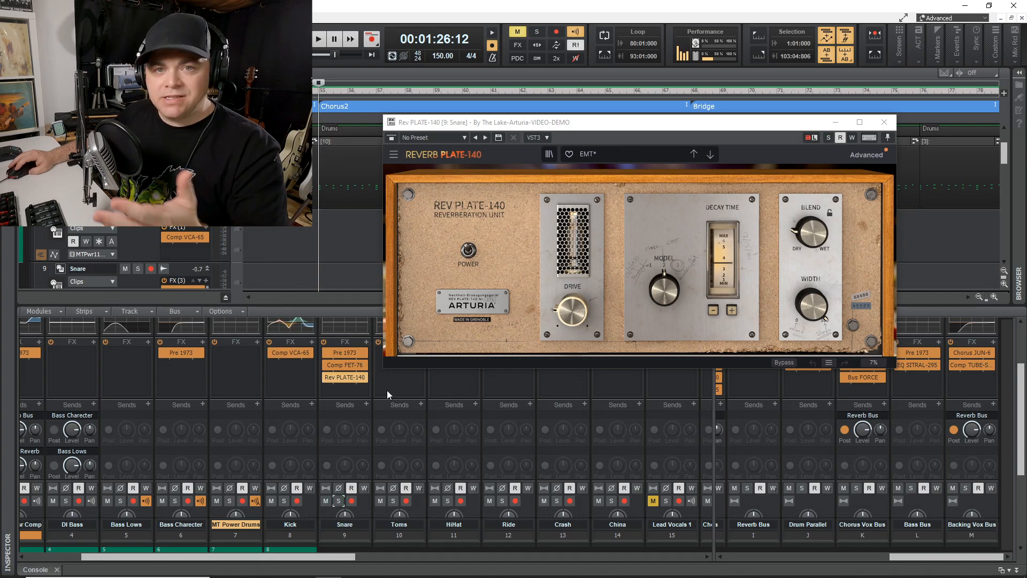
{"action": "key", "text": "space"}
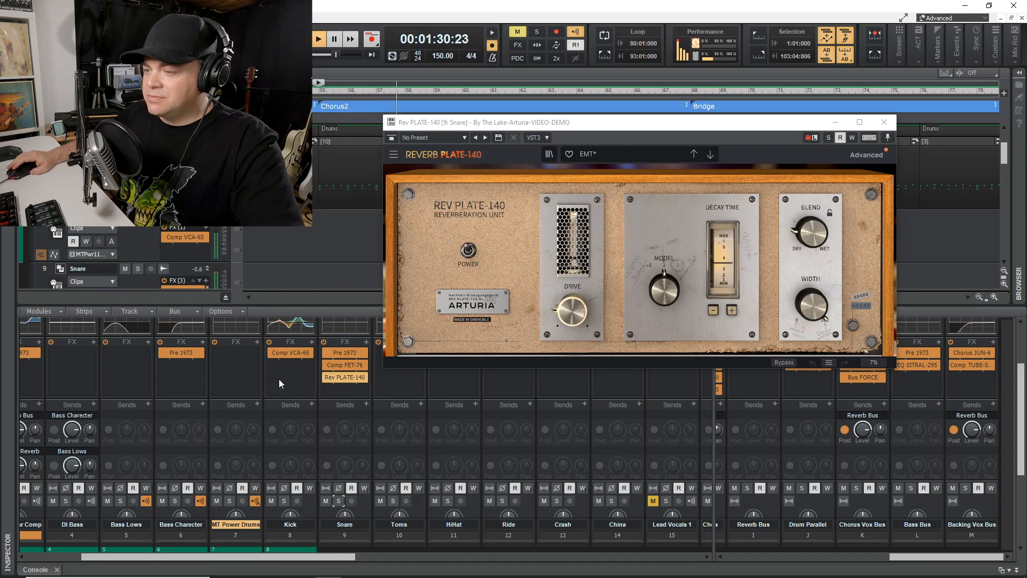
- Compare the Snare track's effects bypassed and re-enabled in the full mix during playback, stopping playback and closing Rev PLATE-140
{"action": "scroll", "coordinate": [280, 381], "scroll_direction": "down", "scroll_amount": 2}
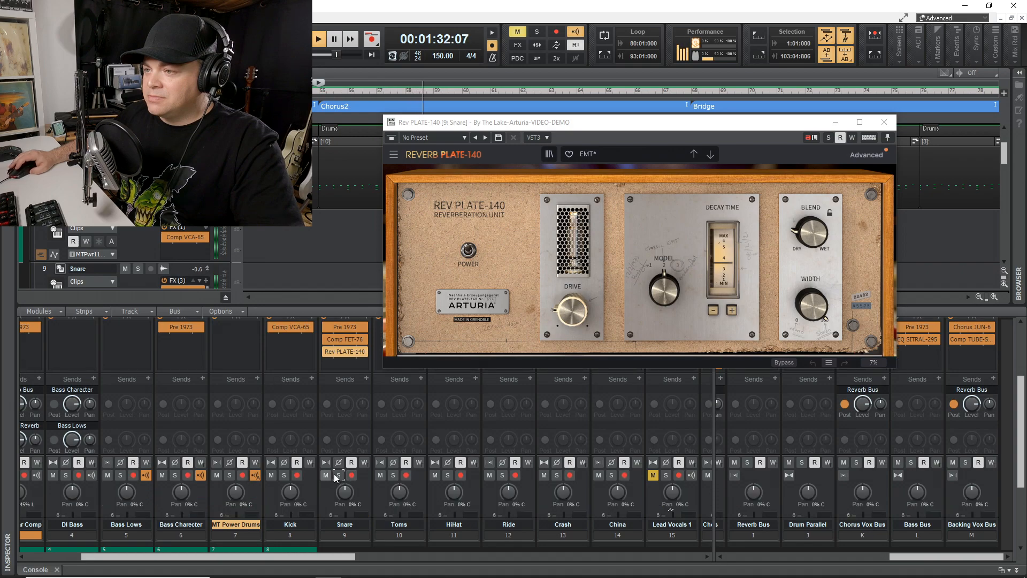
{"action": "scroll", "coordinate": [328, 347], "scroll_direction": "up", "scroll_amount": 2}
{"action": "left_click", "coordinate": [323, 342]}
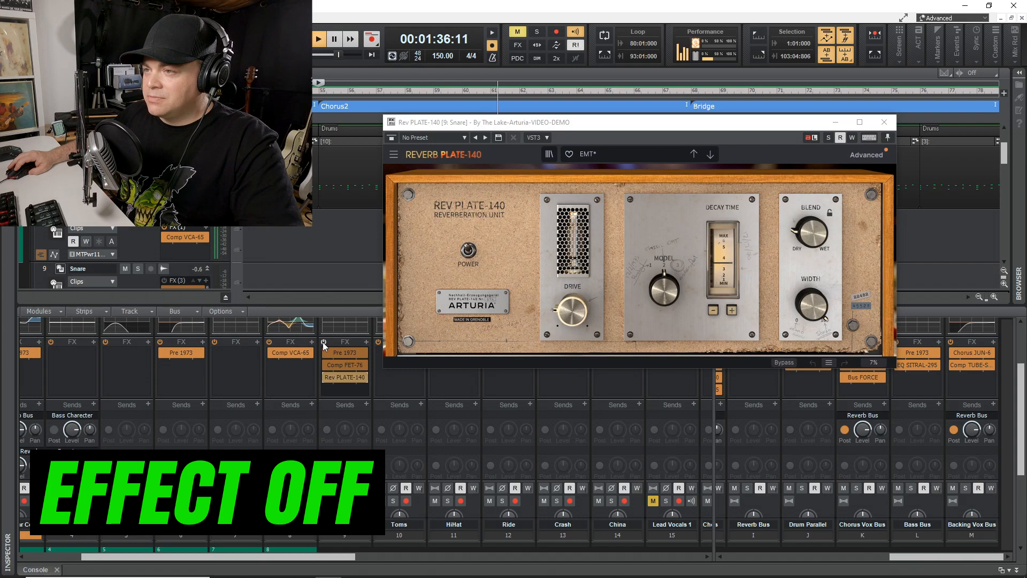
{"action": "left_click", "coordinate": [323, 341]}
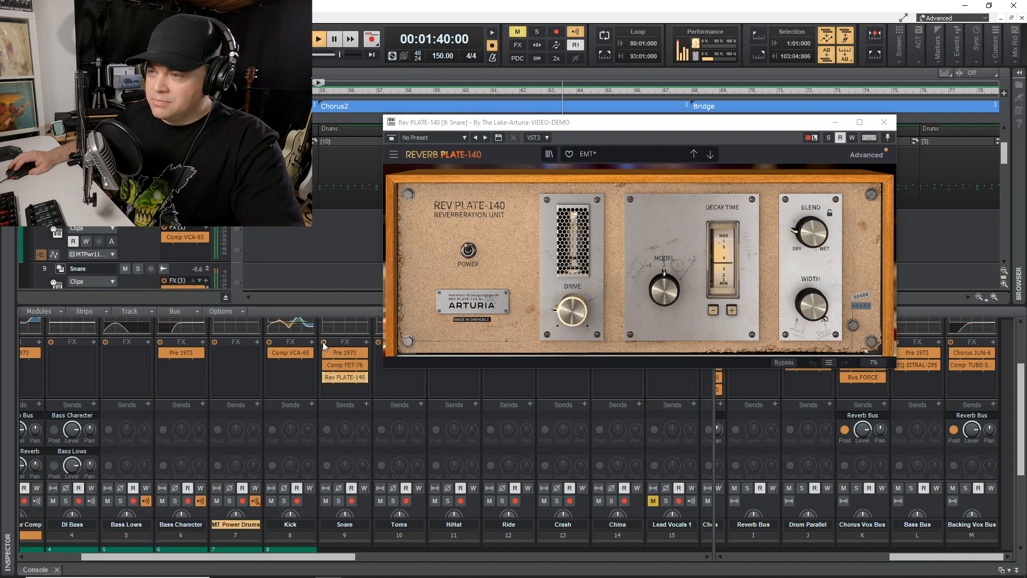
{"action": "key", "text": "space"}
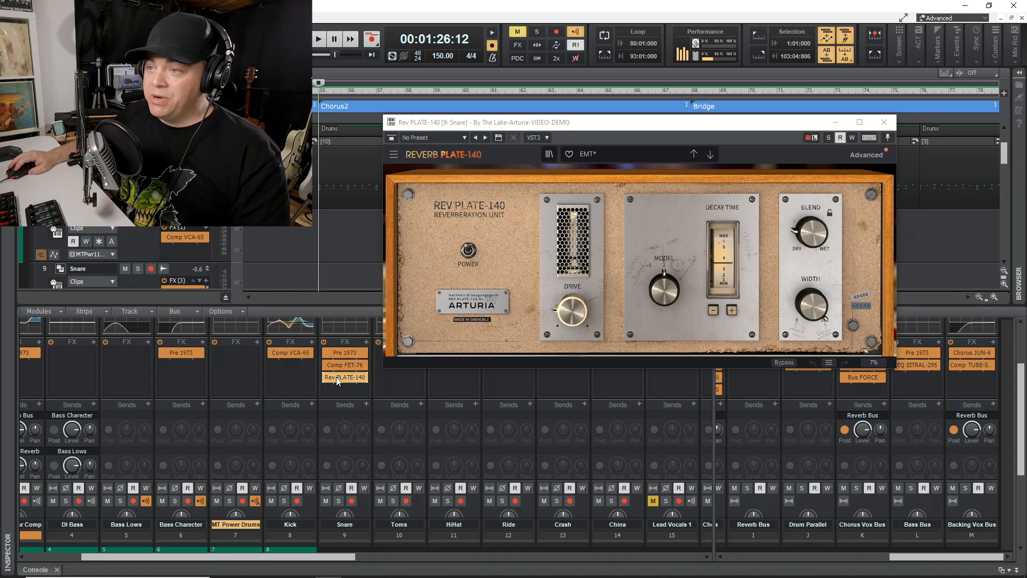
{"action": "left_click", "coordinate": [884, 122]}
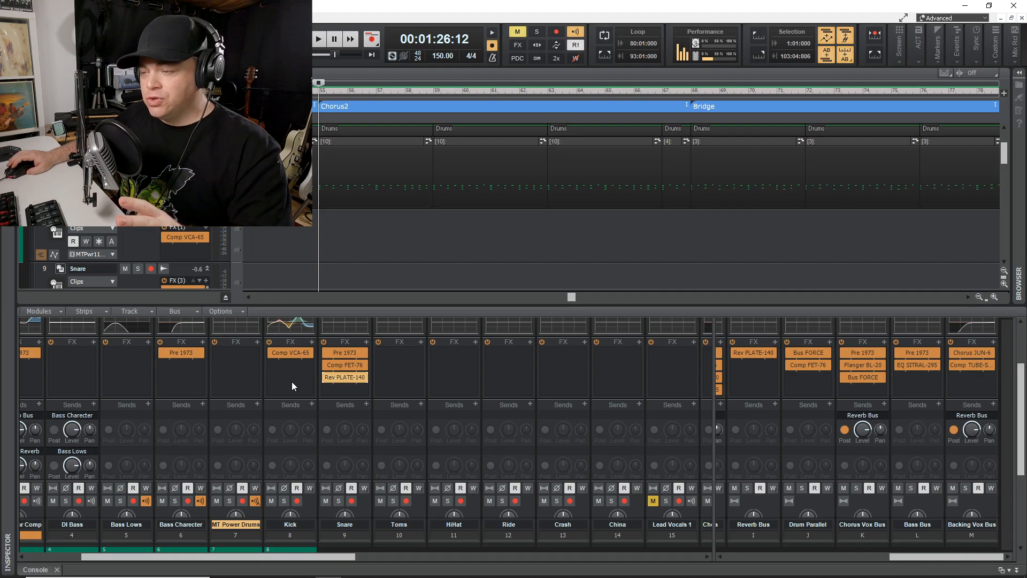
- Solo the Drums bus and examine its Pre 1973 settings, closing the preamp
{"action": "scroll", "coordinate": [284, 383], "scroll_direction": "down", "scroll_amount": 2}
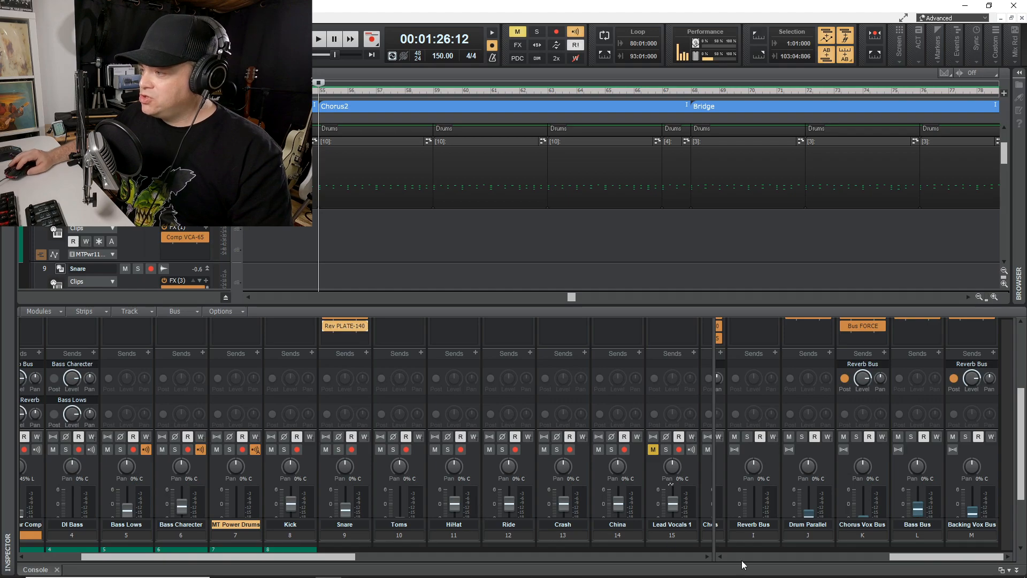
{"action": "left_click_drag", "start_coordinate": [948, 560], "coordinate": [817, 558]}
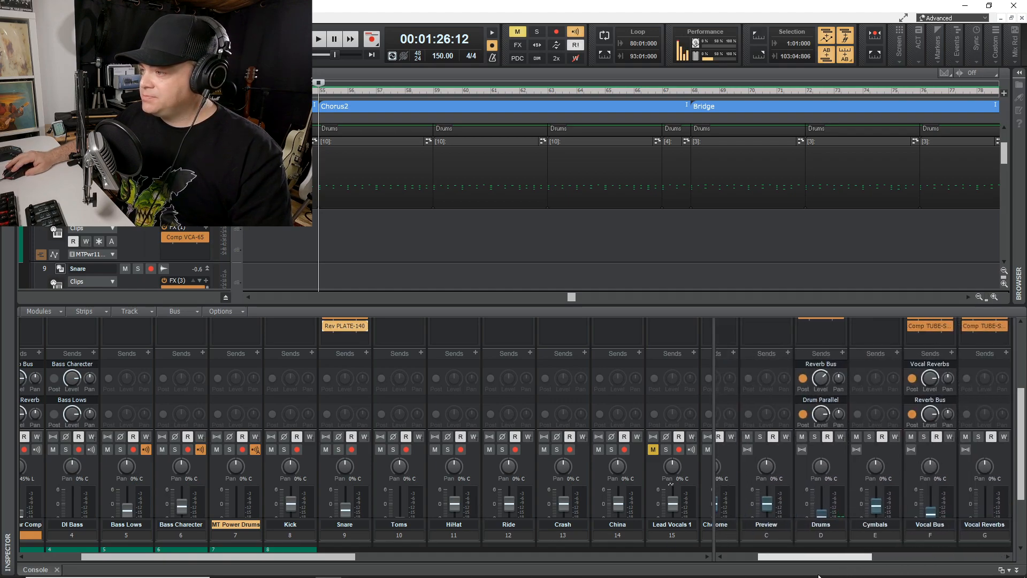
{"action": "left_click", "coordinate": [815, 437]}
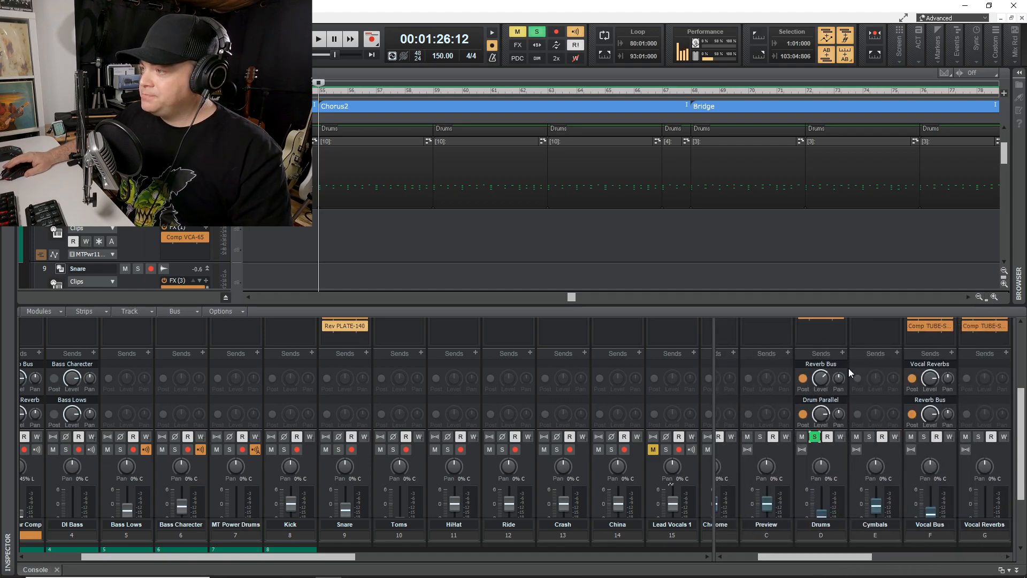
{"action": "scroll", "coordinate": [857, 342], "scroll_direction": "up", "scroll_amount": 3}
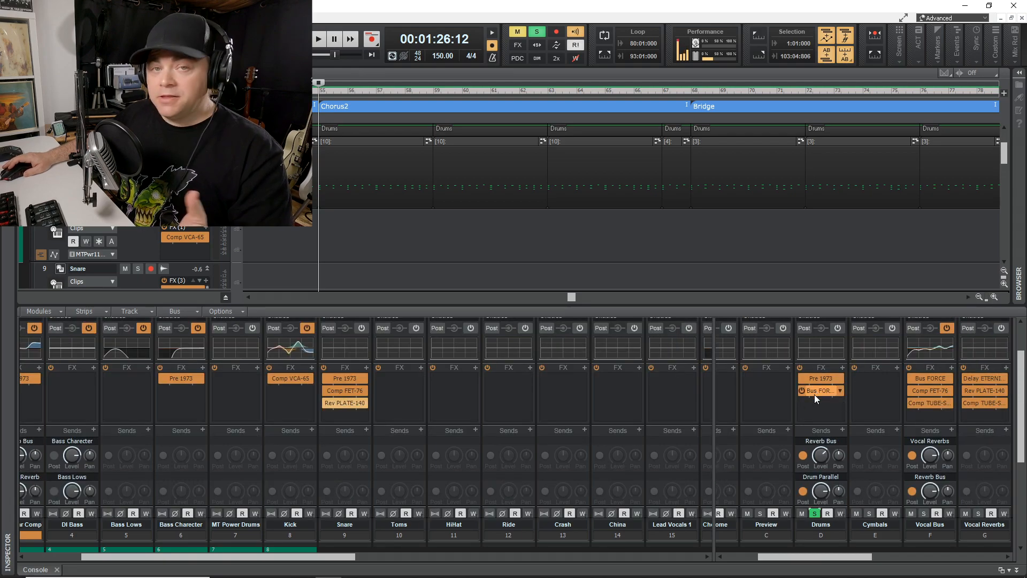
{"action": "mouse_move", "coordinate": [805, 383]}
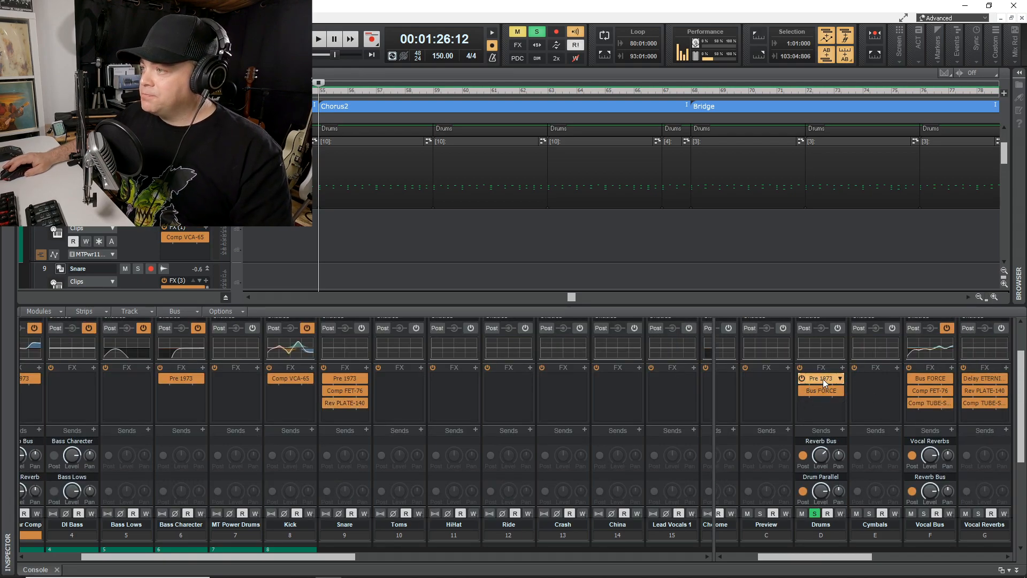
{"action": "double_click", "coordinate": [823, 378]}
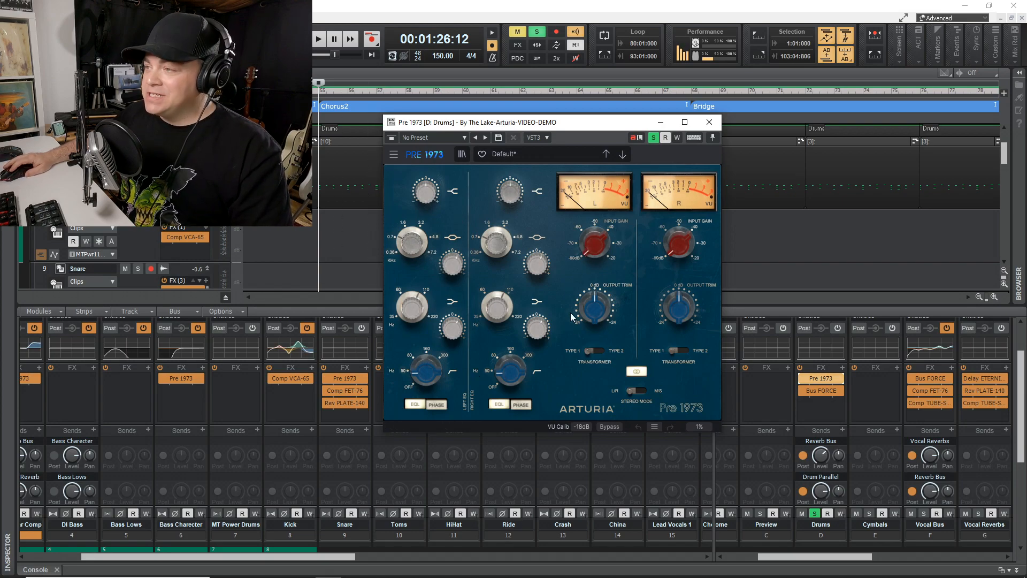
{"action": "left_click", "coordinate": [708, 124]}
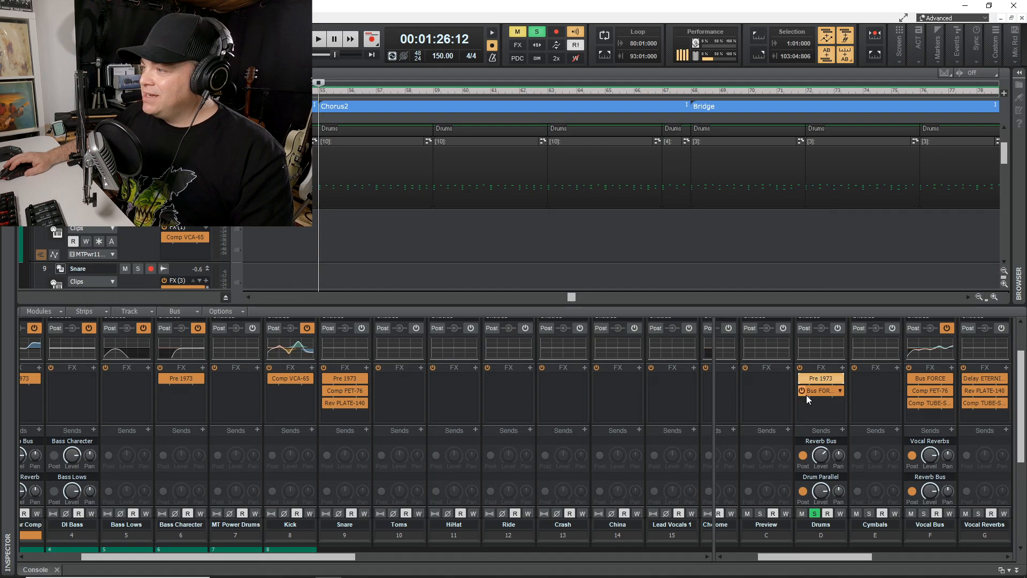
- Open Bus FORCE on the Drums bus and compare the sound with it bypassed and re-enabled during playback from Chorus2
{"action": "double_click", "coordinate": [820, 391]}
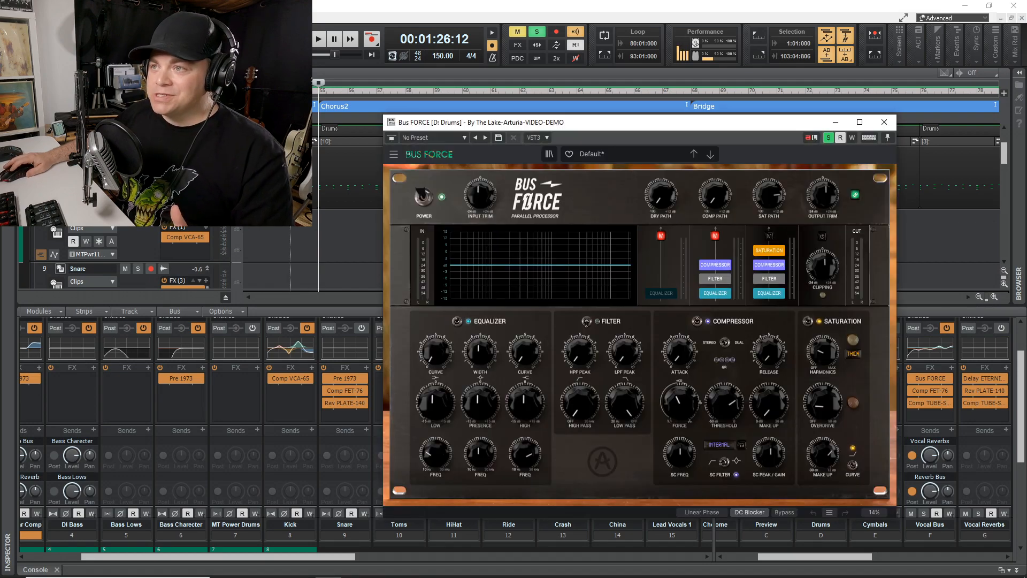
{"action": "left_click_drag", "start_coordinate": [592, 124], "coordinate": [525, 124]}
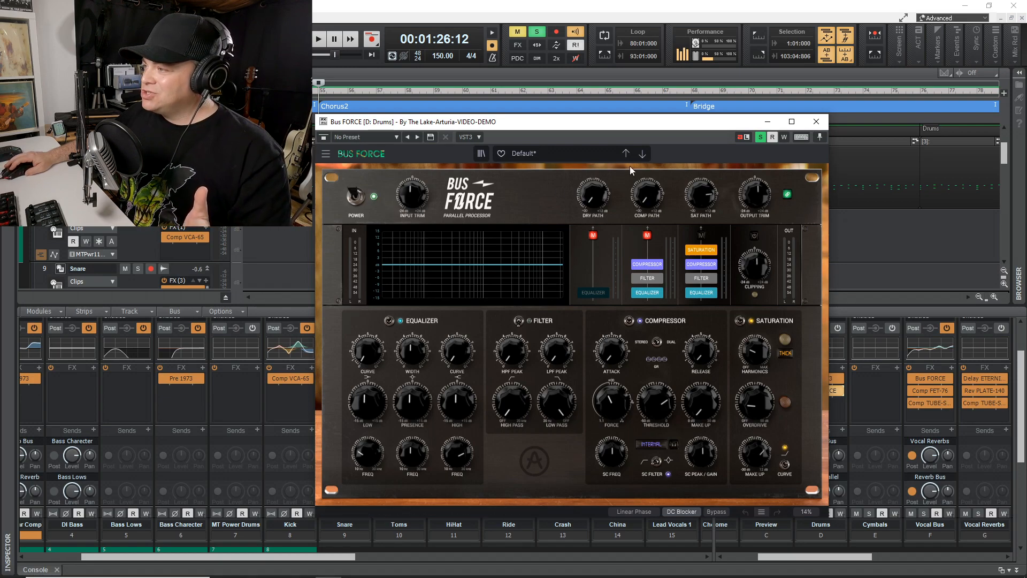
{"action": "left_click_drag", "start_coordinate": [732, 128], "coordinate": [615, 95]}
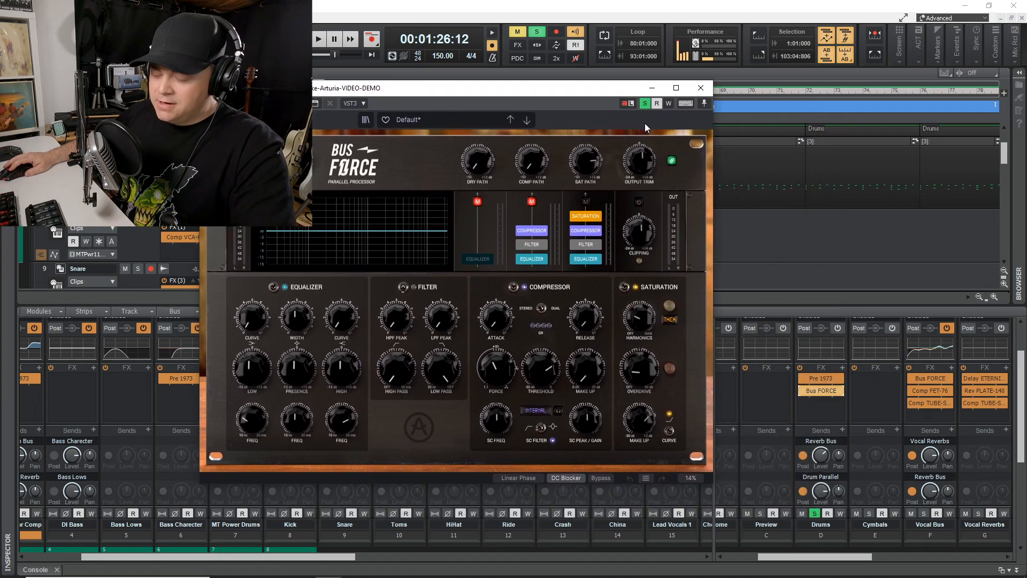
{"action": "key", "text": "space"}
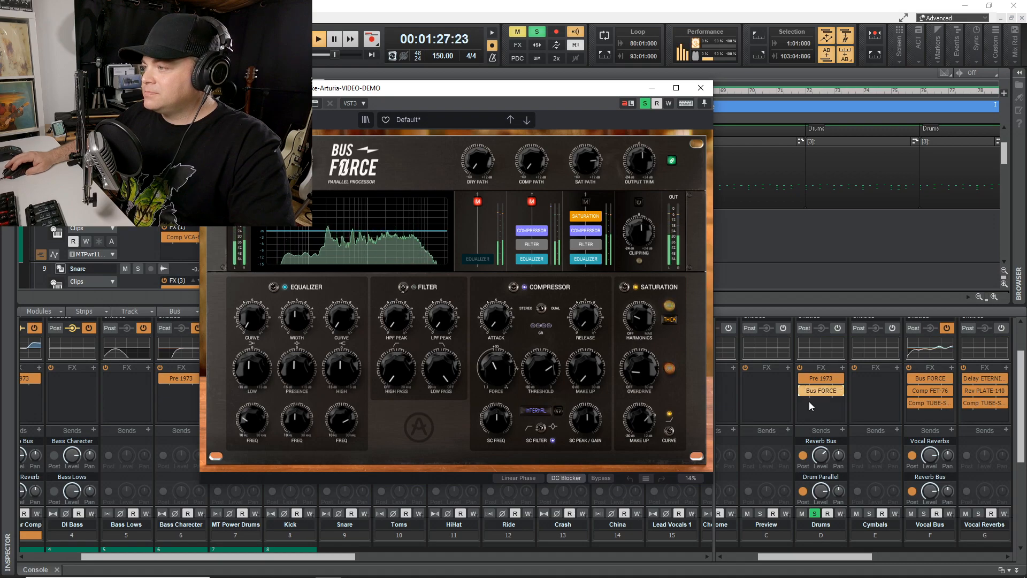
{"action": "left_click", "coordinate": [802, 392]}
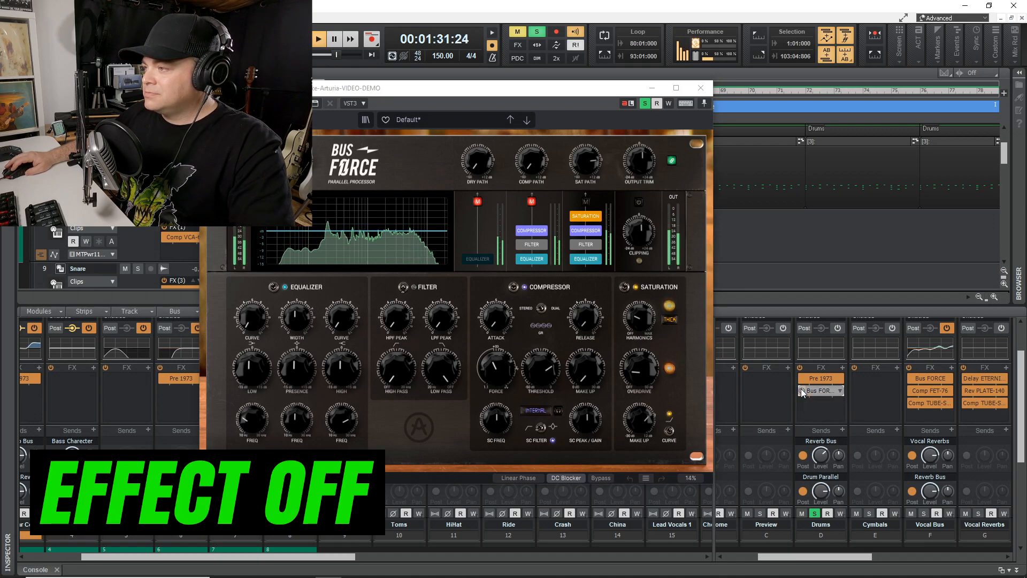
{"action": "left_click", "coordinate": [802, 392]}
{"action": "key", "text": "space"}
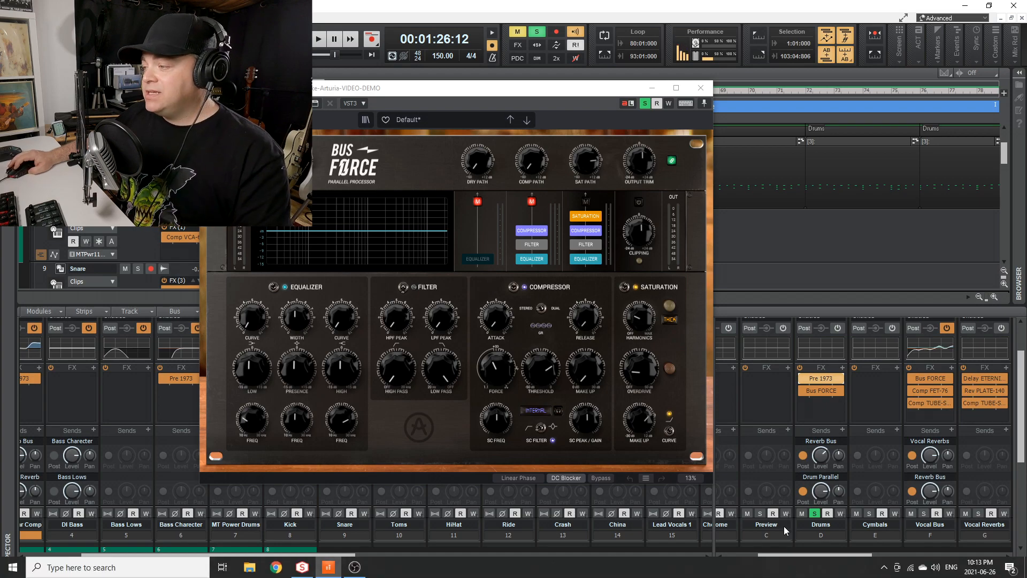
- Solo the Drum Parallel bus and examine its Comp FET-76 Drum Squasher settings, closing the plugin windows
{"action": "left_click_drag", "start_coordinate": [797, 562], "coordinate": [904, 561]}
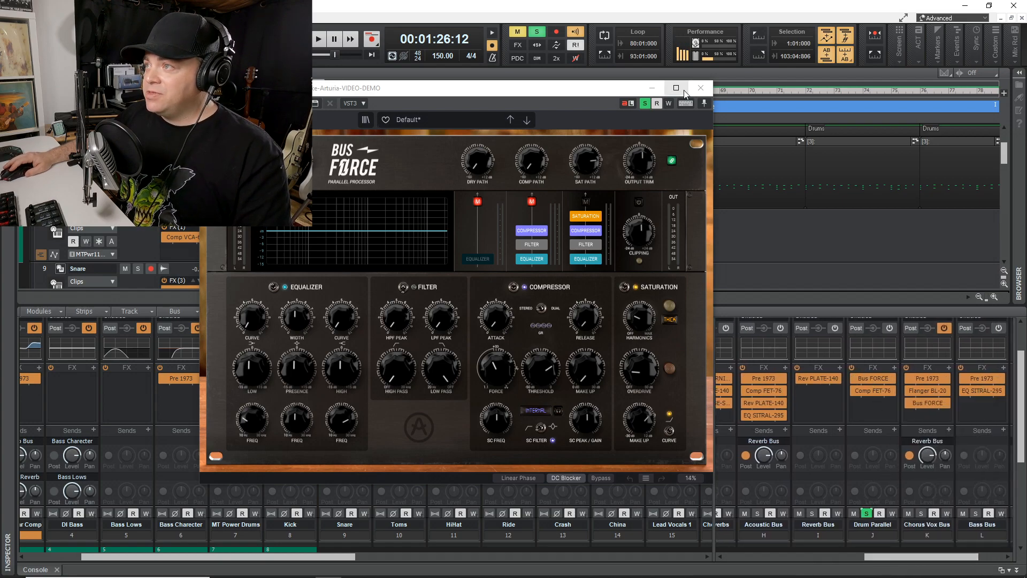
{"action": "left_click", "coordinate": [709, 89]}
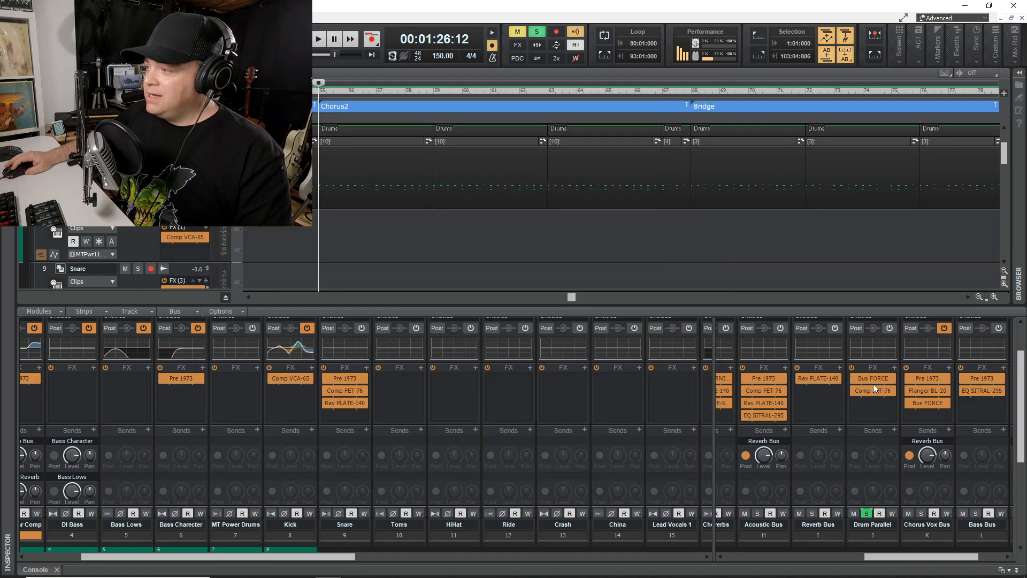
{"action": "double_click", "coordinate": [873, 389]}
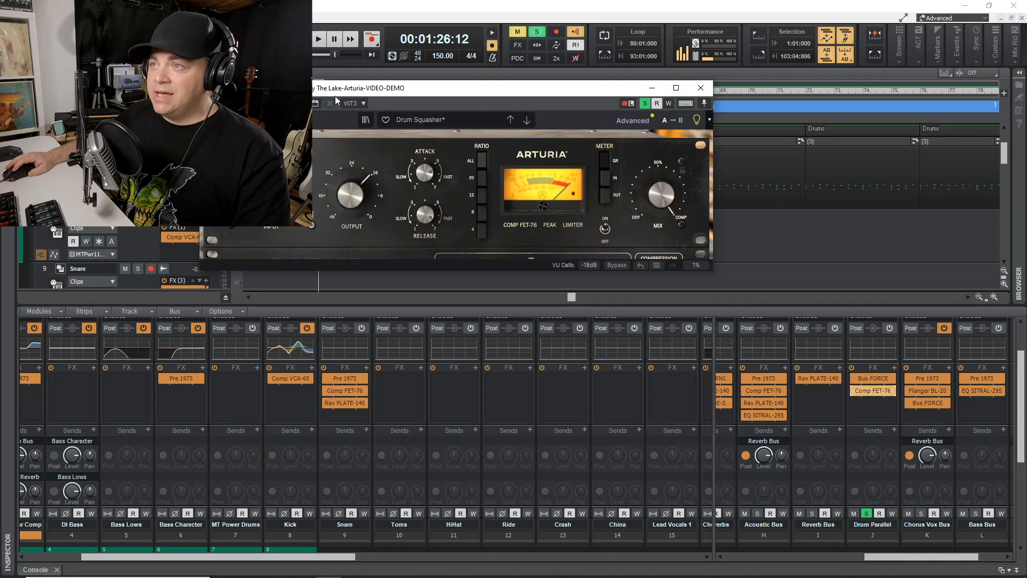
{"action": "left_click", "coordinate": [704, 94]}
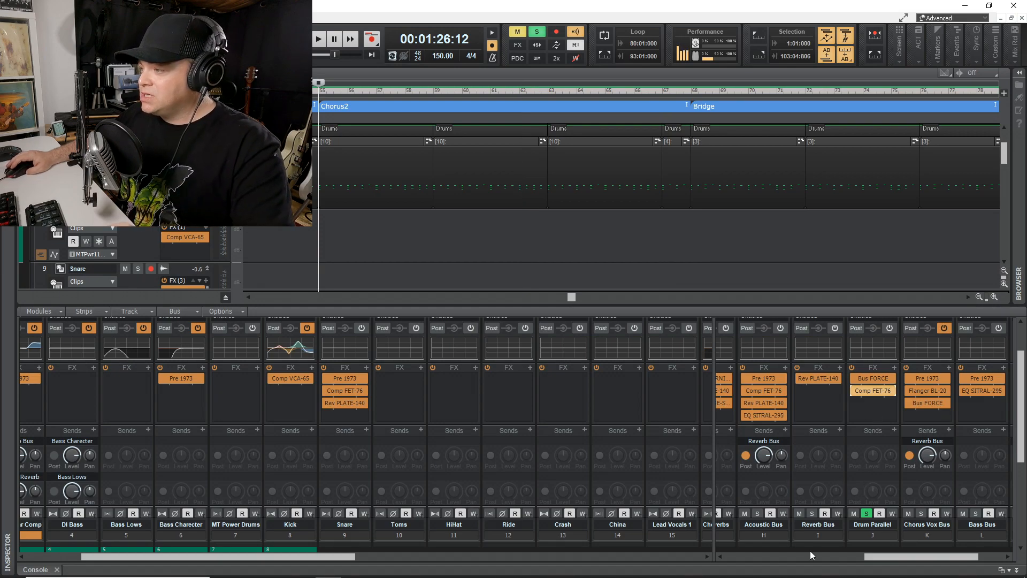
- Play the Drum Parallel bus in Chorus2 and compare it with its effects on, bypassed and re-enabled
{"action": "left_click_drag", "start_coordinate": [883, 557], "coordinate": [880, 557]}
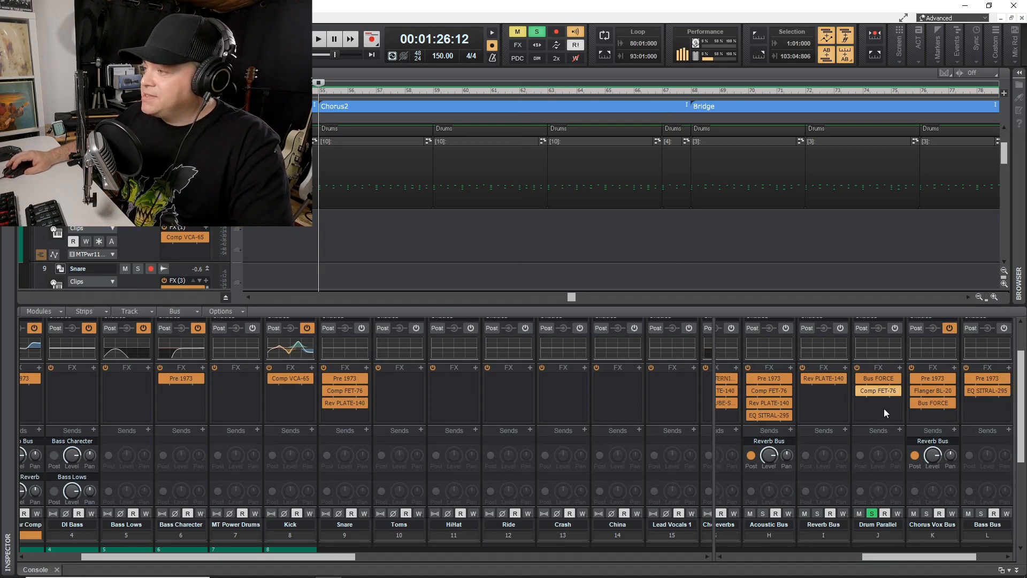
{"action": "key", "text": "space"}
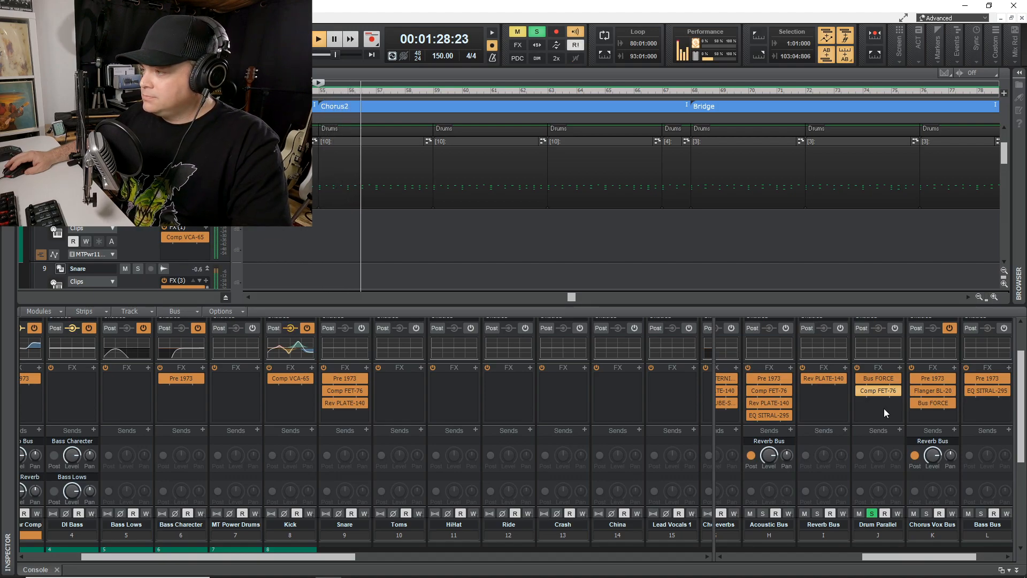
{"action": "key", "text": "space"}
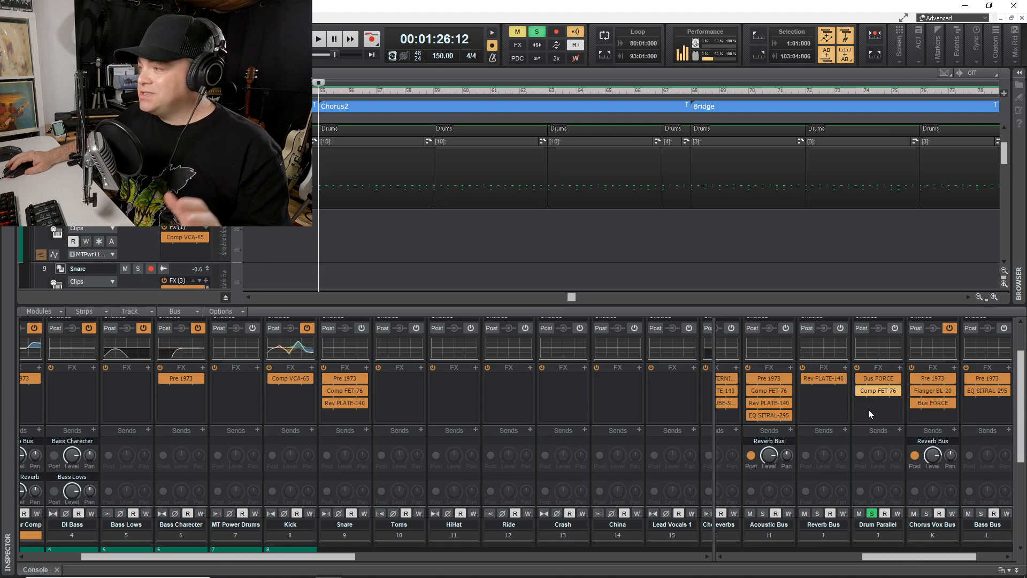
{"action": "left_click", "coordinate": [857, 369]}
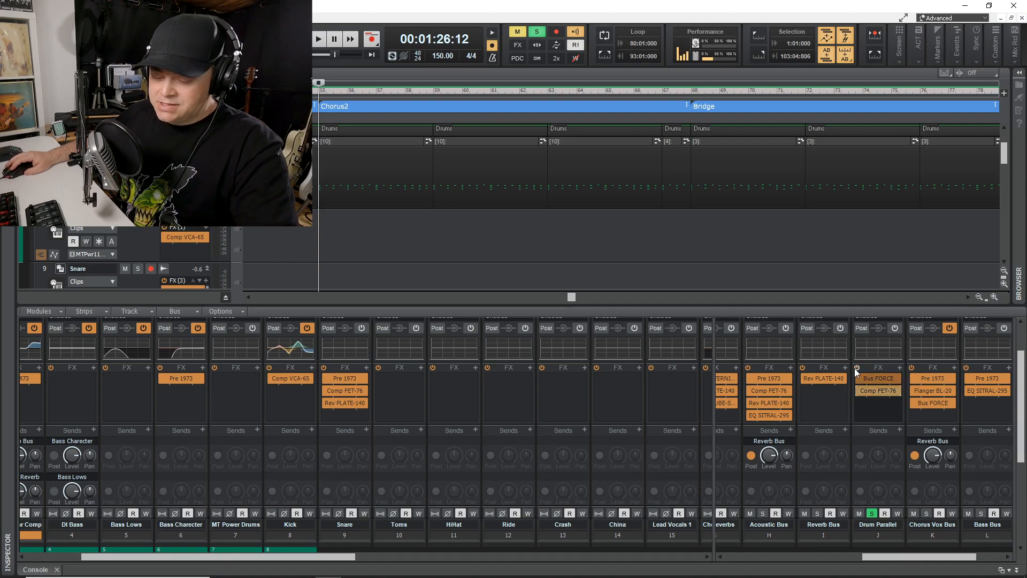
{"action": "key", "text": "space"}
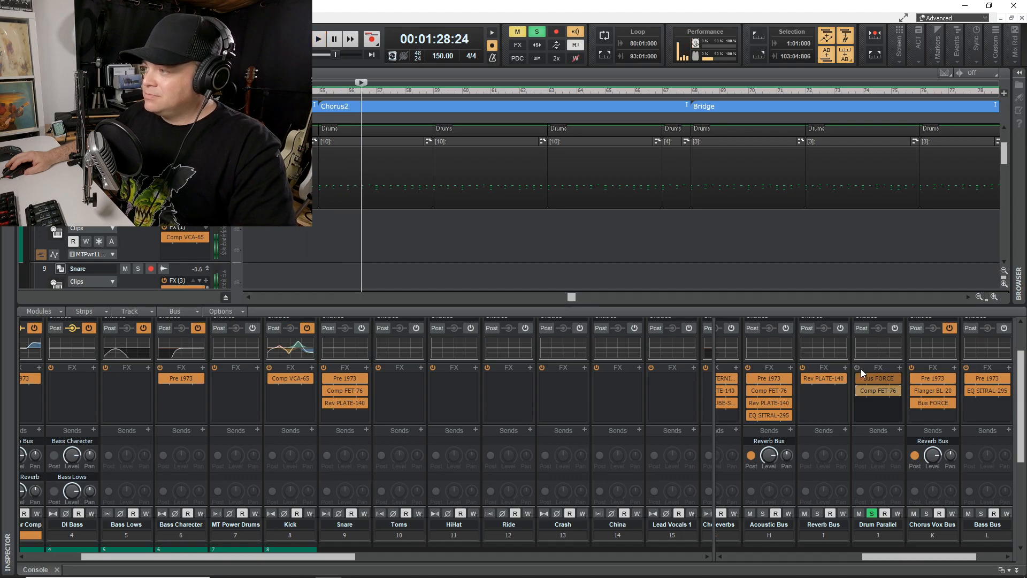
{"action": "left_click", "coordinate": [858, 368]}
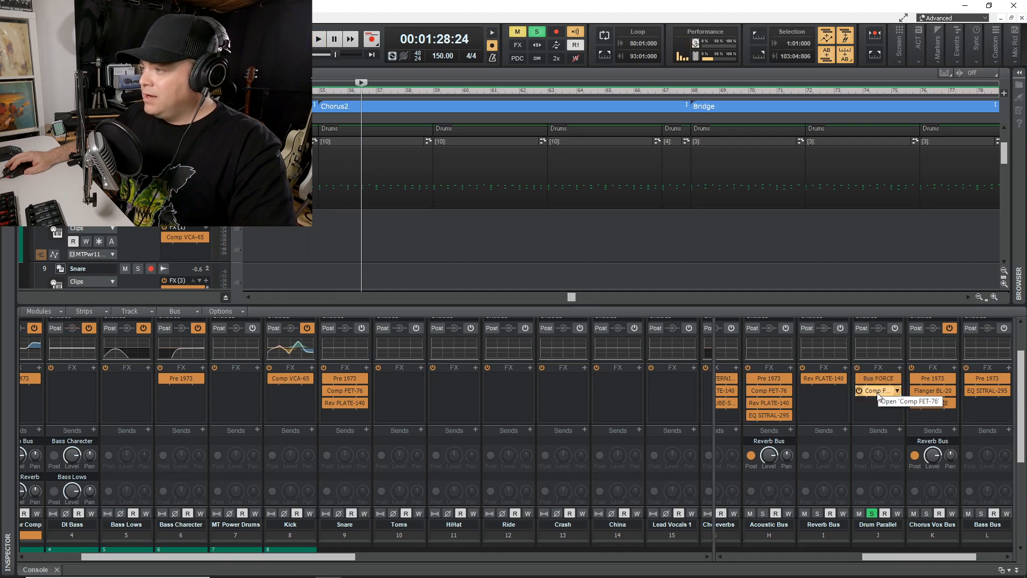
{"action": "key", "text": "space"}
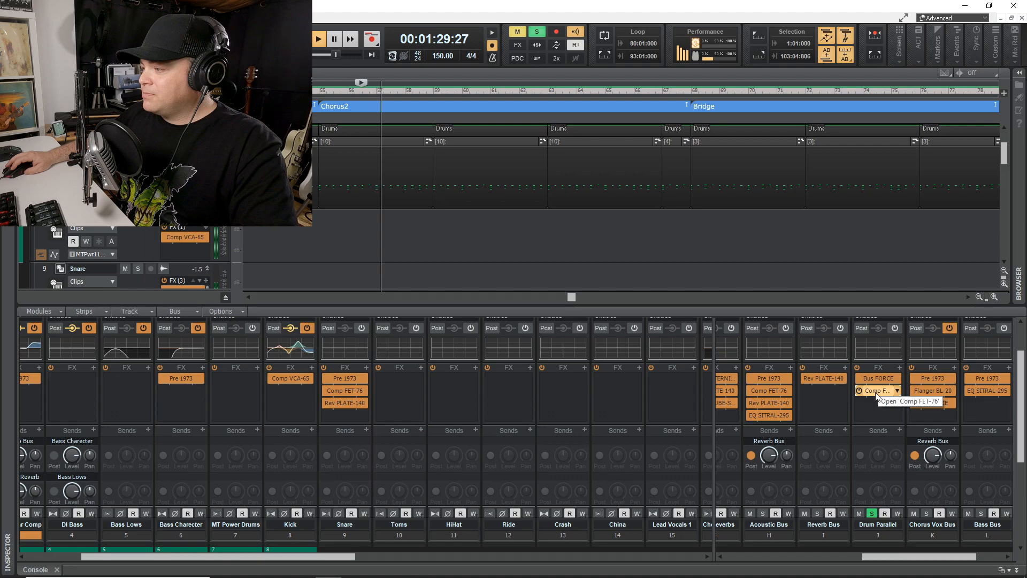
{"action": "key", "text": "space"}
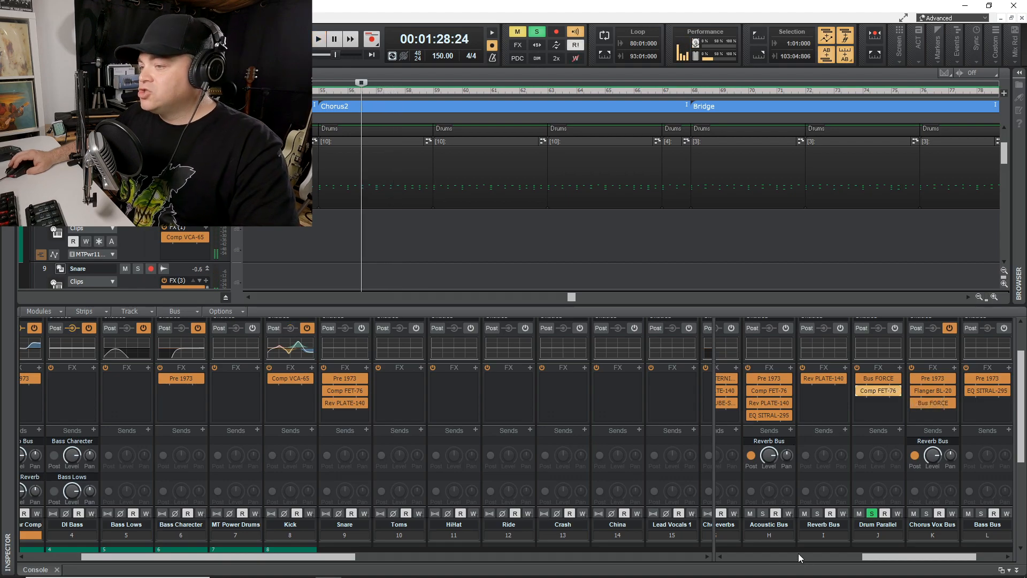
- Solo the Drums bus together with Drum Parallel and compare playback with the Drum Parallel bus muted and unmuted
{"action": "left_click_drag", "start_coordinate": [920, 556], "coordinate": [797, 568]}
{"action": "left_click", "coordinate": [807, 513]}
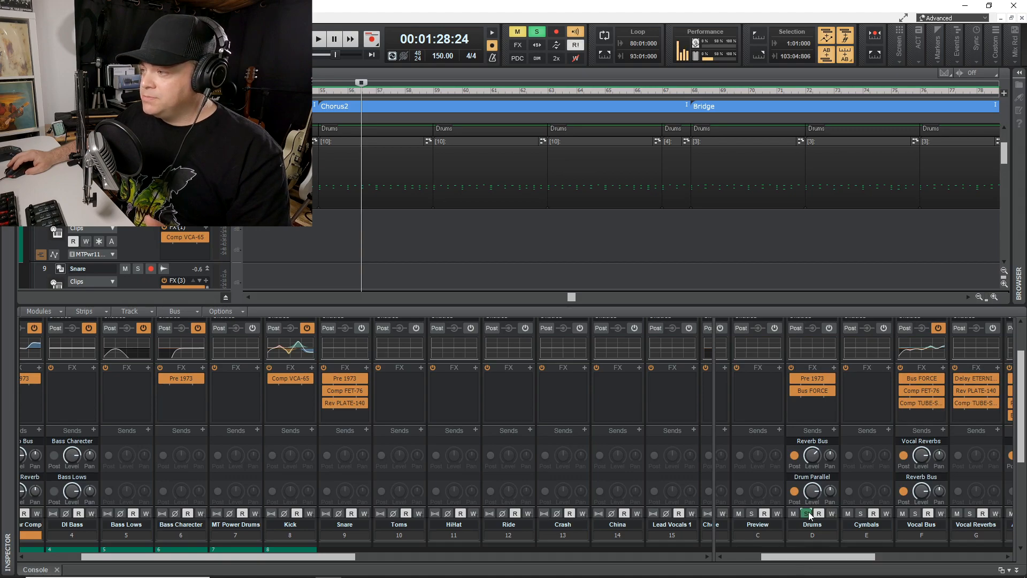
{"action": "left_click_drag", "start_coordinate": [793, 557], "coordinate": [892, 561]}
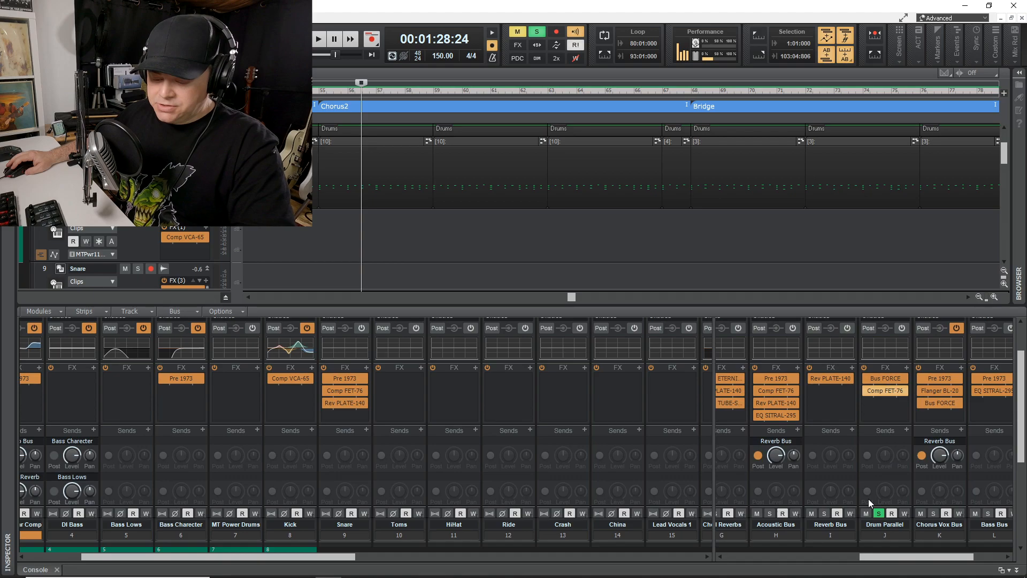
{"action": "key", "text": "space"}
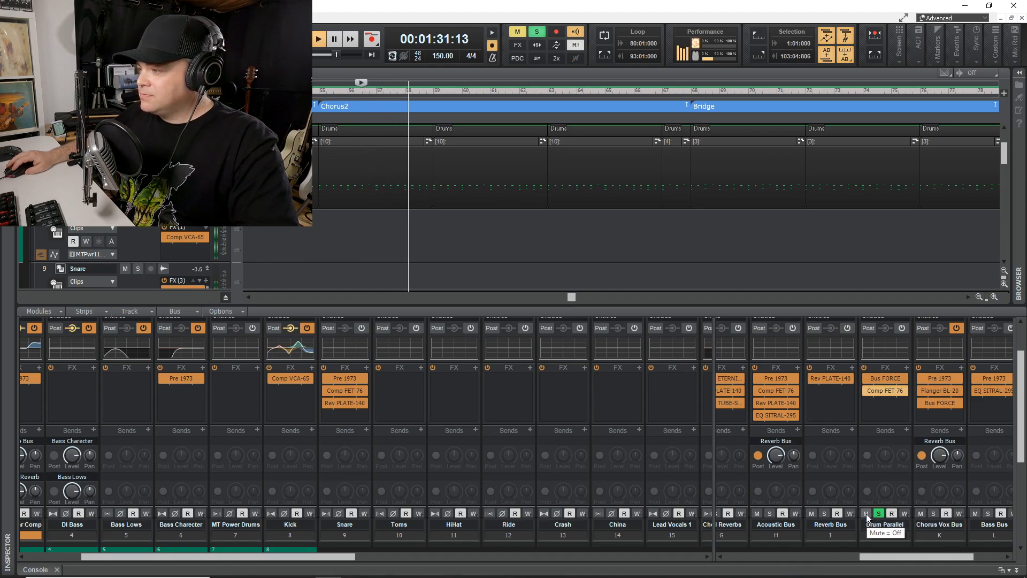
{"action": "left_click", "coordinate": [866, 513]}
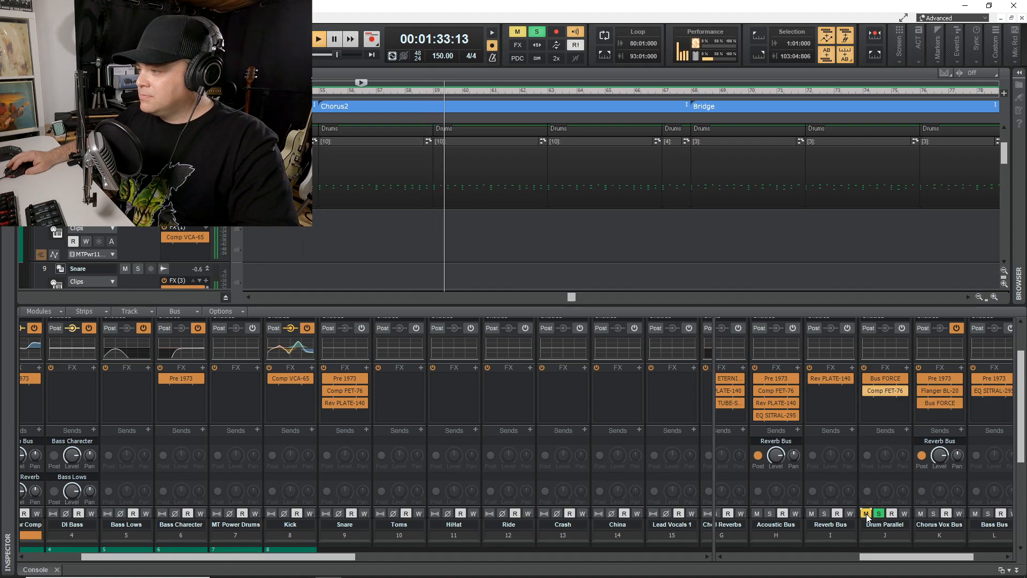
{"action": "left_click", "coordinate": [867, 514]}
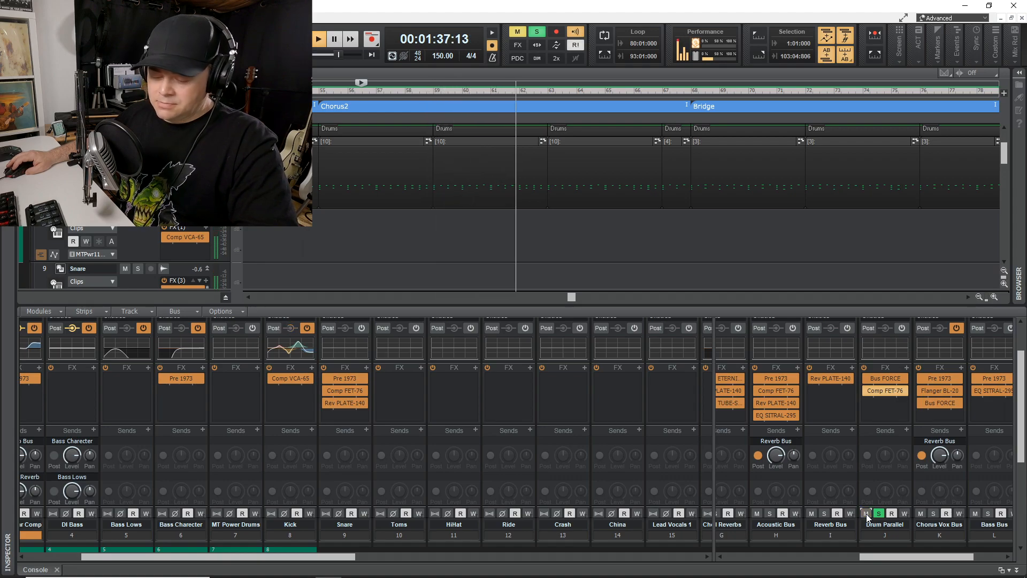
- Stop playback, clear the solo on the Drum Parallel bus and select the Lead Vocals 1 track
{"action": "key", "text": "space"}
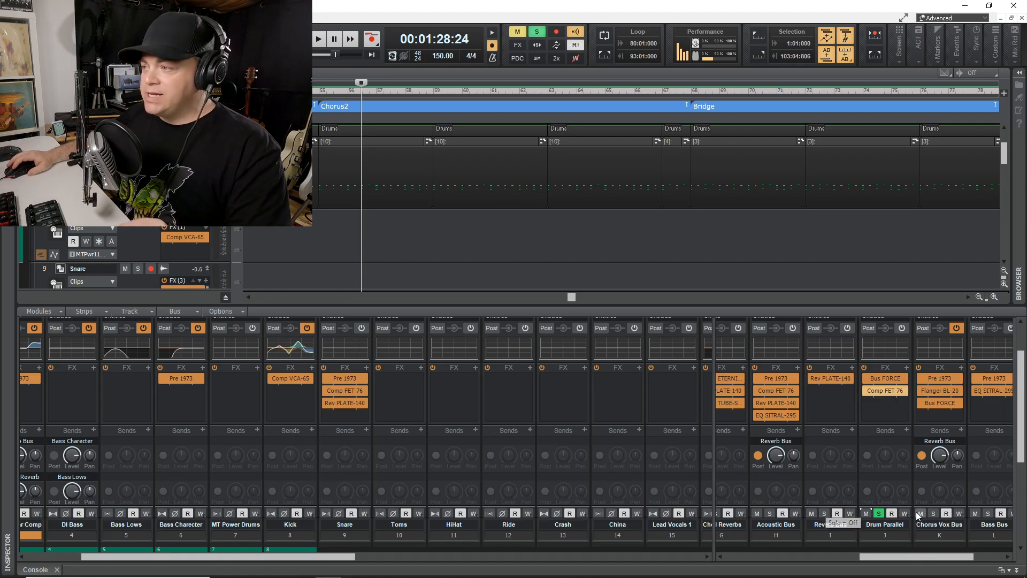
{"action": "left_click_drag", "start_coordinate": [879, 557], "coordinate": [872, 557]}
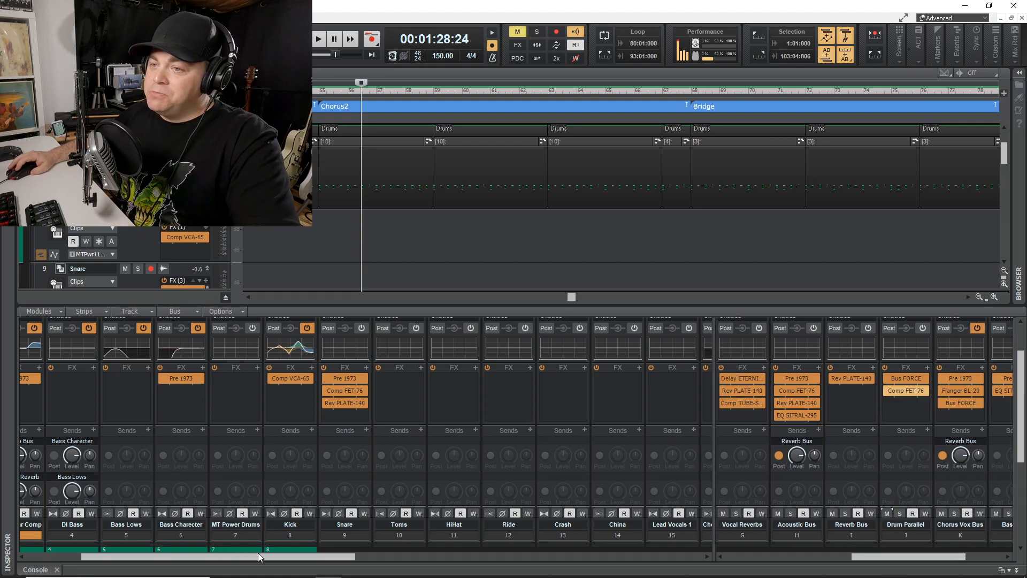
{"action": "left_click_drag", "start_coordinate": [258, 557], "coordinate": [323, 572]}
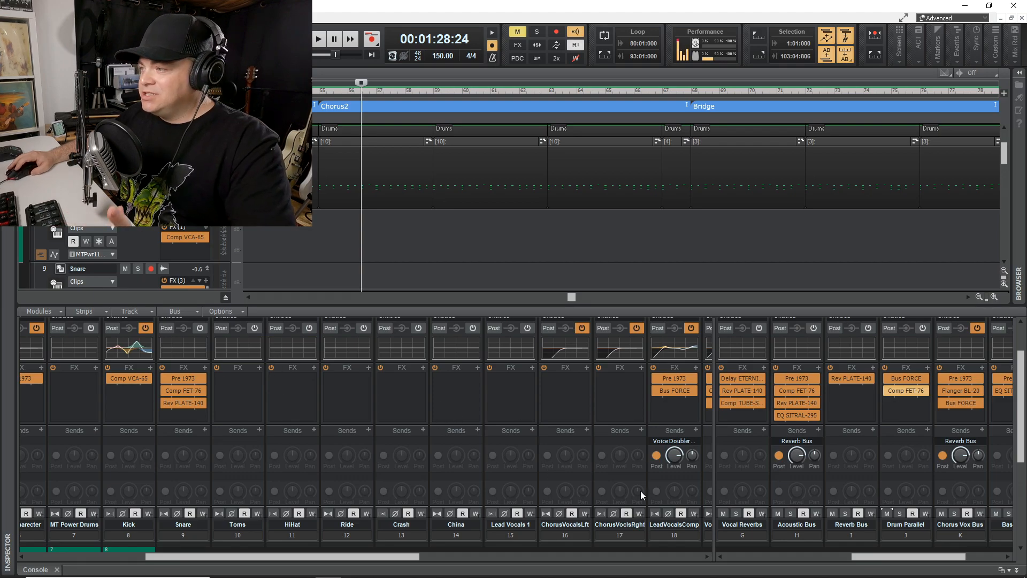
{"action": "scroll", "coordinate": [393, 560], "scroll_direction": "right", "scroll_amount": 5}
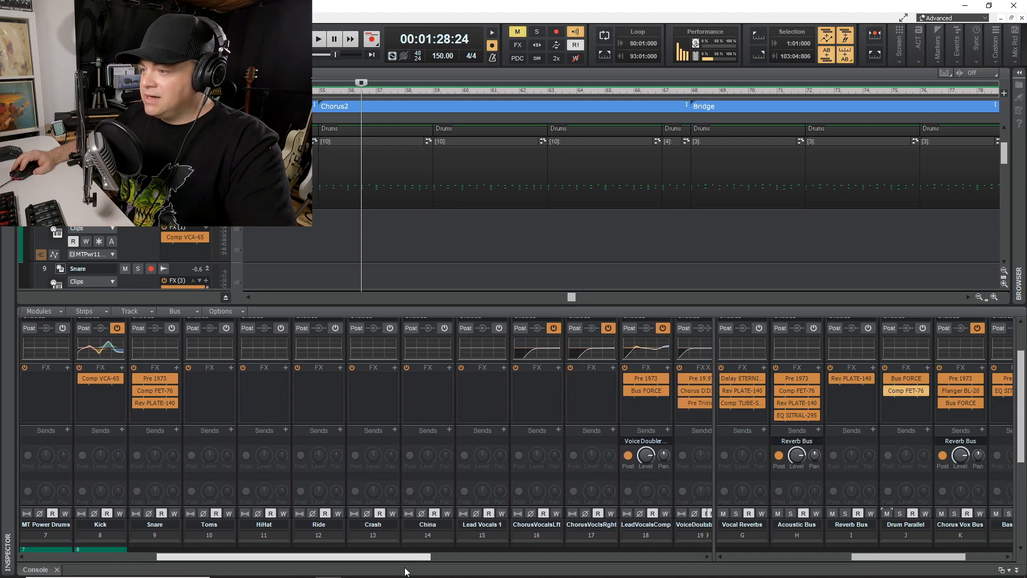
{"action": "left_click", "coordinate": [307, 397]}
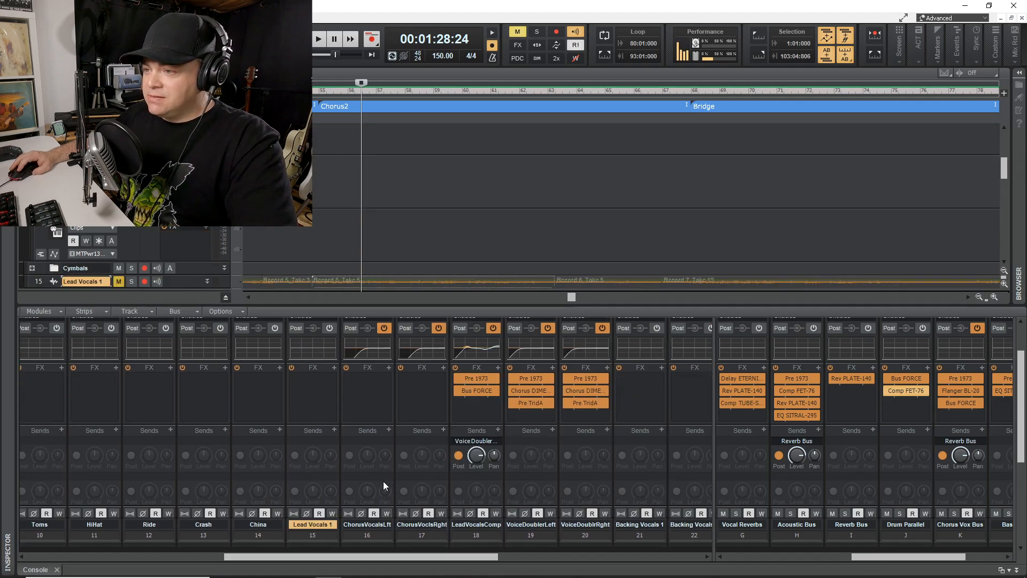
- Solo the Lead Vocals Comp track and play it from the start of Chorus2, stopping playback after a short listen
{"action": "scroll", "coordinate": [313, 416], "scroll_direction": "down", "scroll_amount": 1}
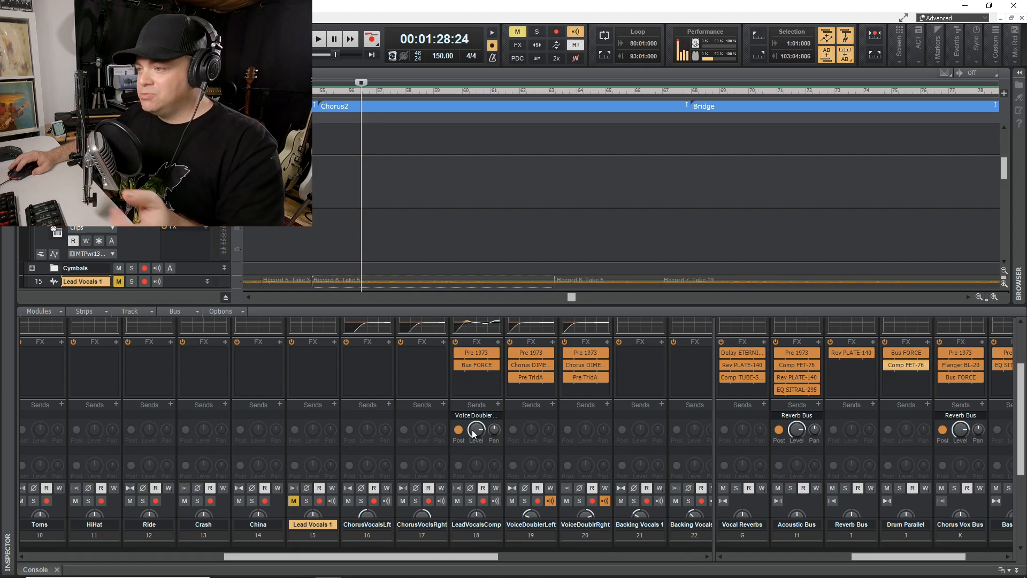
{"action": "left_click", "coordinate": [475, 384]}
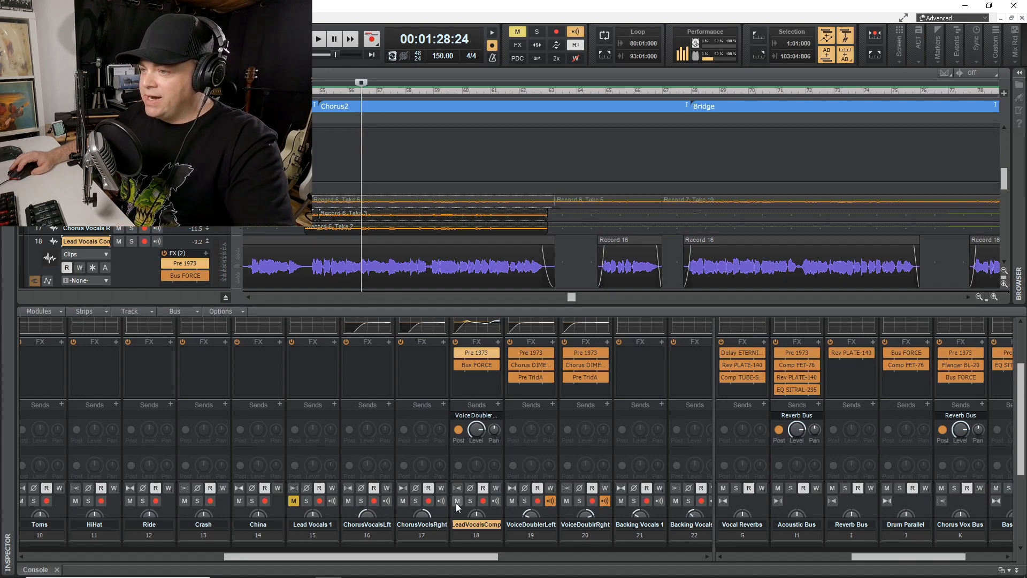
{"action": "left_click", "coordinate": [471, 502]}
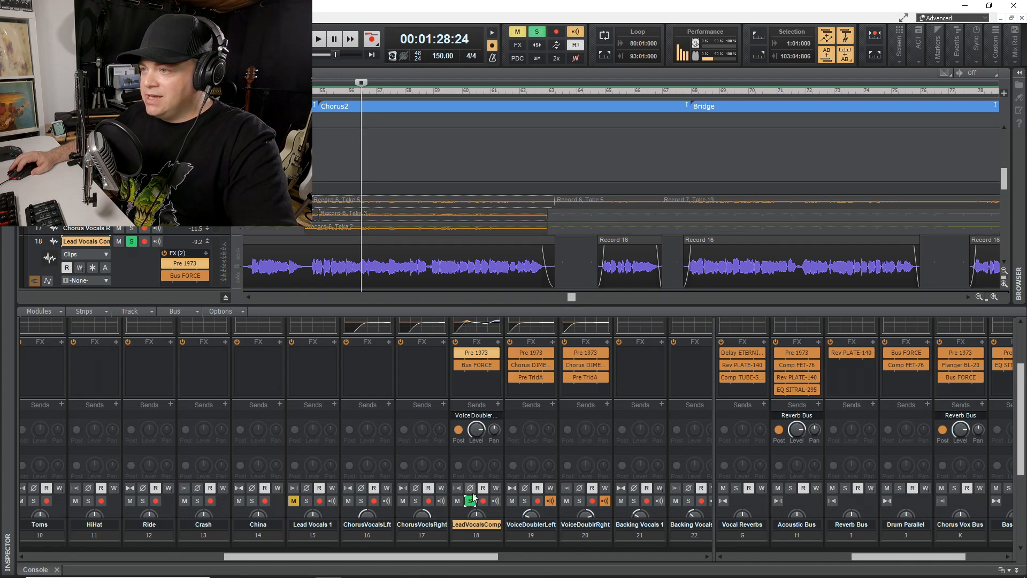
{"action": "left_click", "coordinate": [326, 223]}
{"action": "key", "text": "space"}
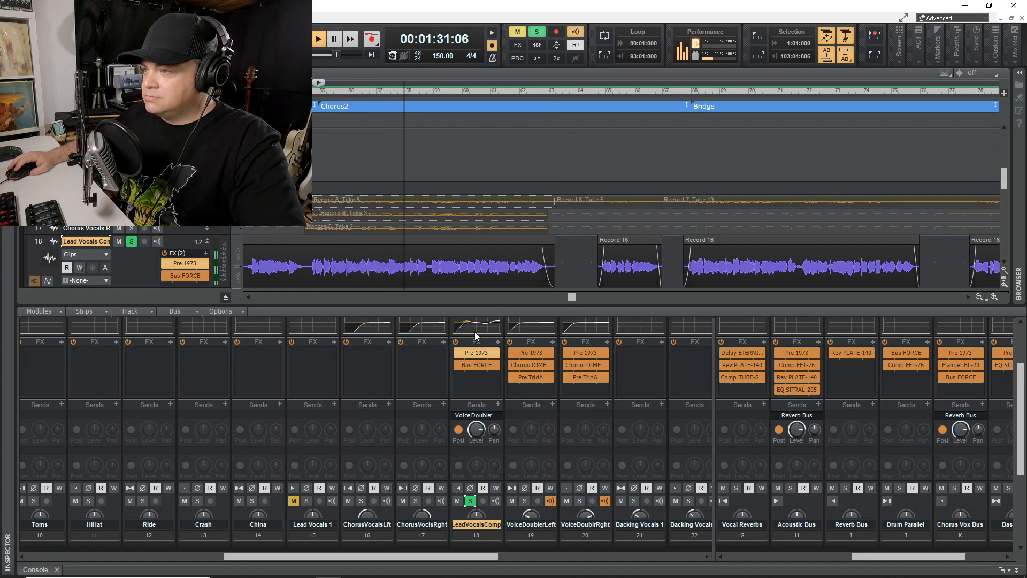
{"action": "key", "text": "space"}
- Examine the Pre 1973 and Bus FORCE de-esser settings on the Lead Vocals Comp track, closing each plugin window
{"action": "left_click_drag", "start_coordinate": [890, 558], "coordinate": [844, 569]}
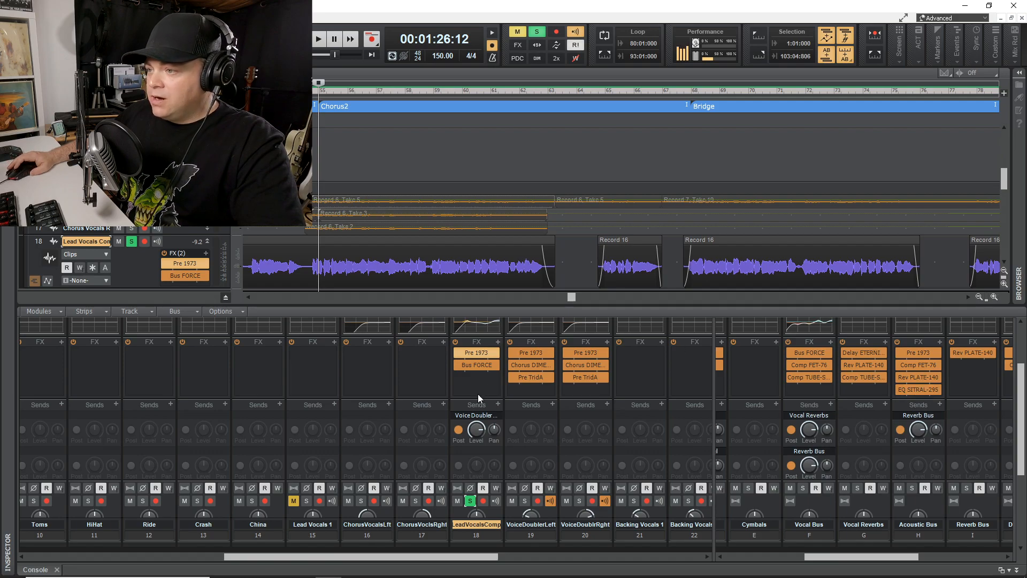
{"action": "scroll", "coordinate": [477, 397], "scroll_direction": "up", "scroll_amount": 1}
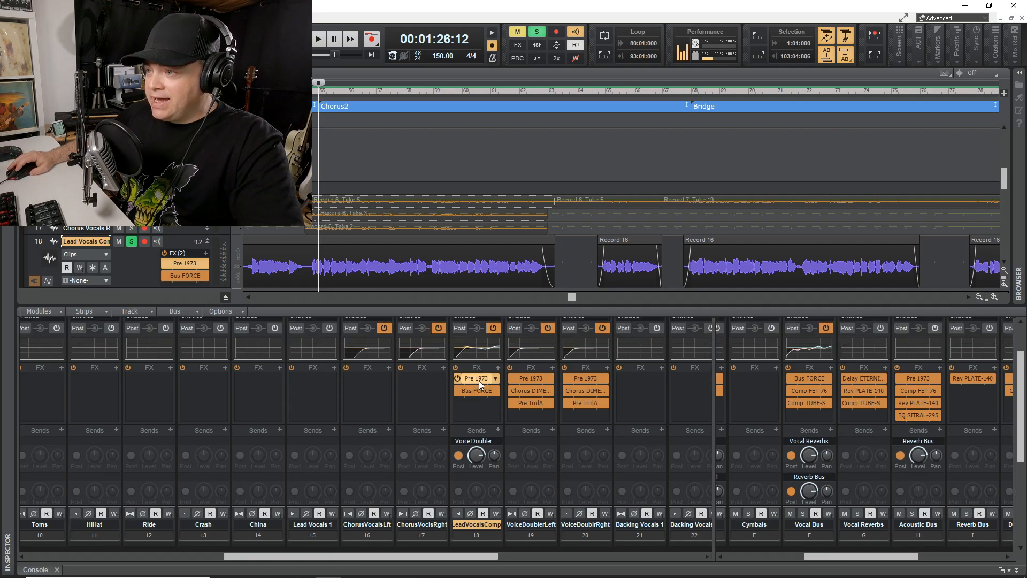
{"action": "double_click", "coordinate": [479, 380]}
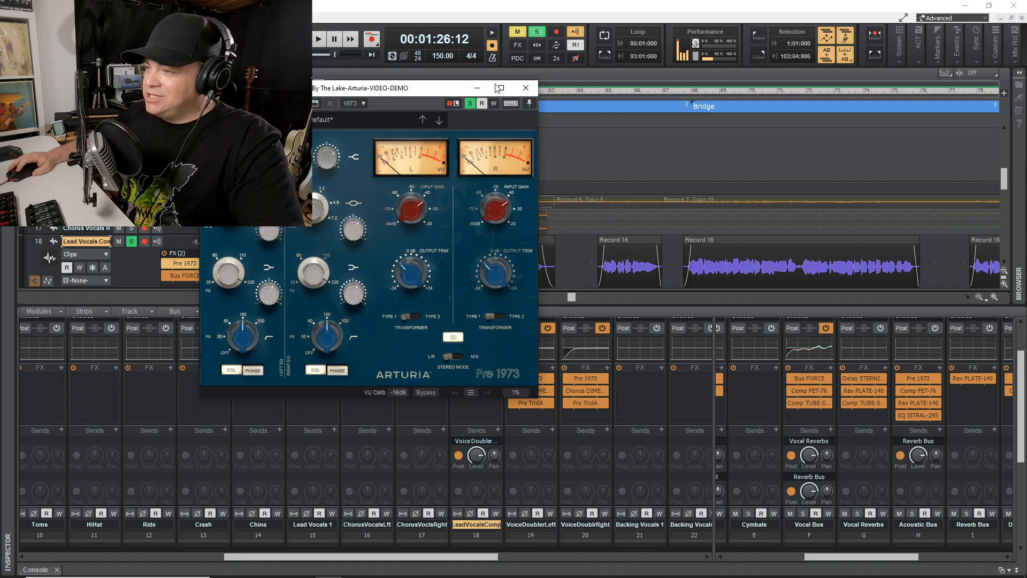
{"action": "left_click", "coordinate": [526, 88]}
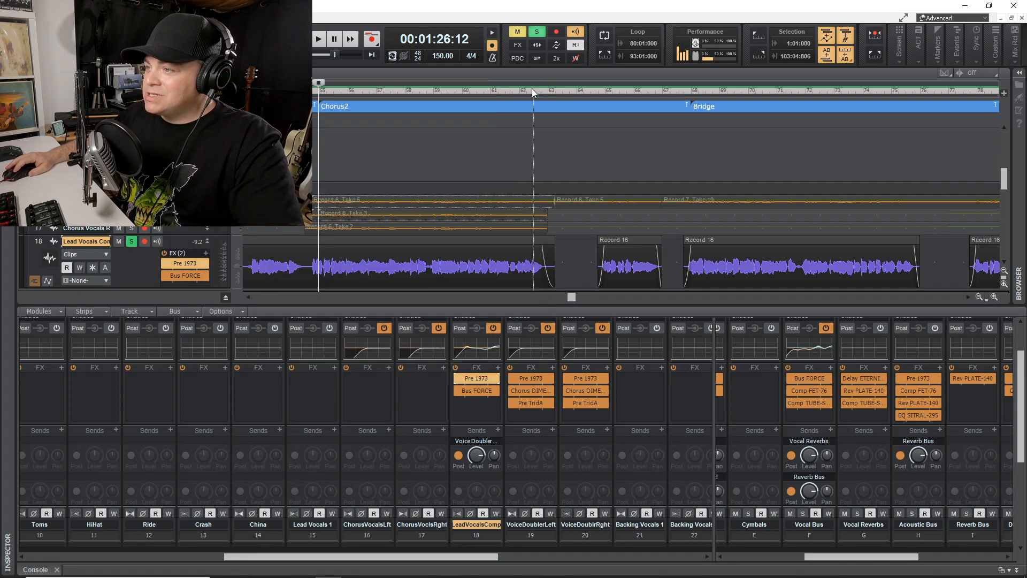
{"action": "double_click", "coordinate": [473, 392]}
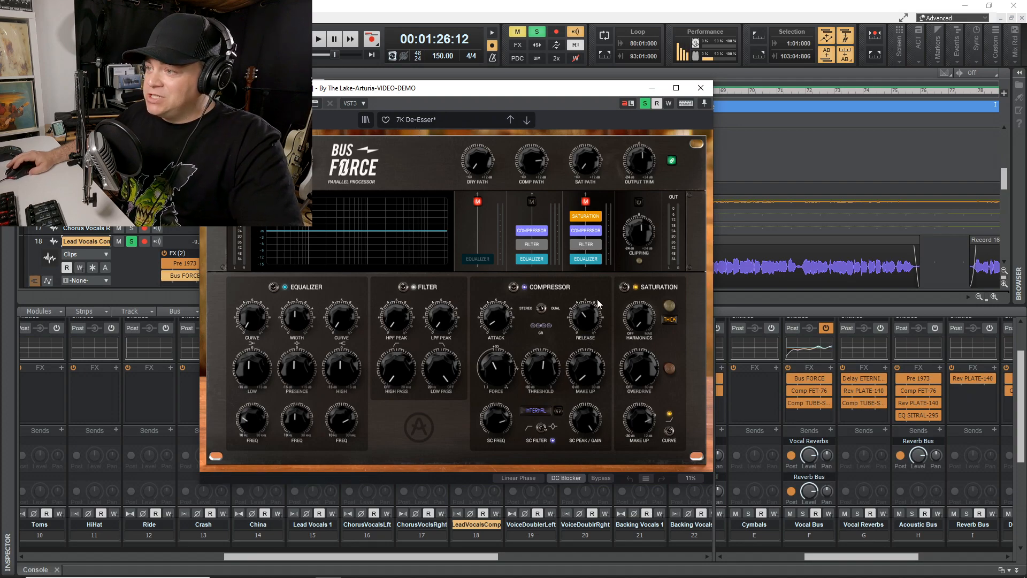
{"action": "left_click", "coordinate": [702, 90]}
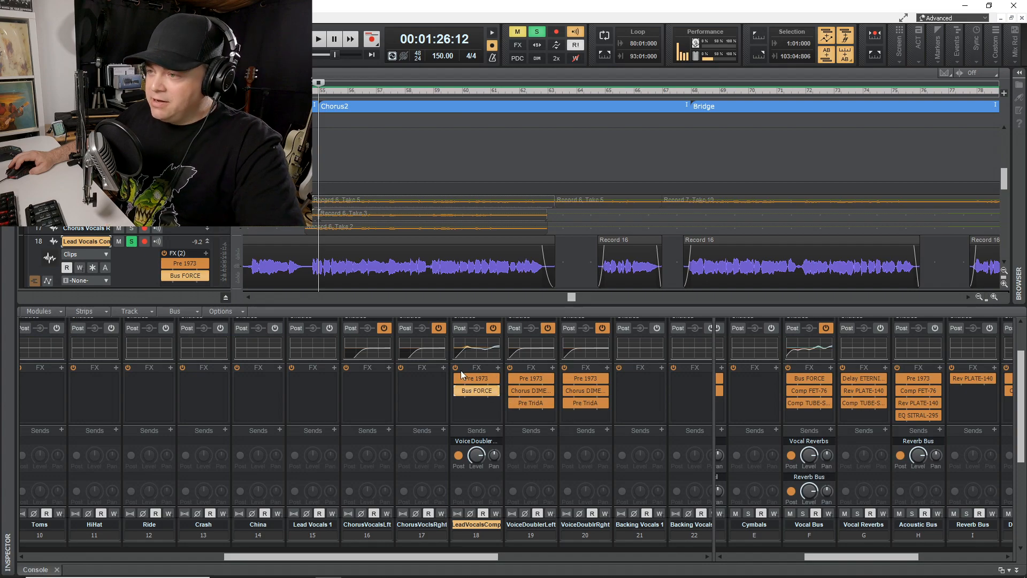
- Play the soloed lead vocal in Chorus2 and compare it with its effects rack bypassed and re-enabled
{"action": "key", "text": "space"}
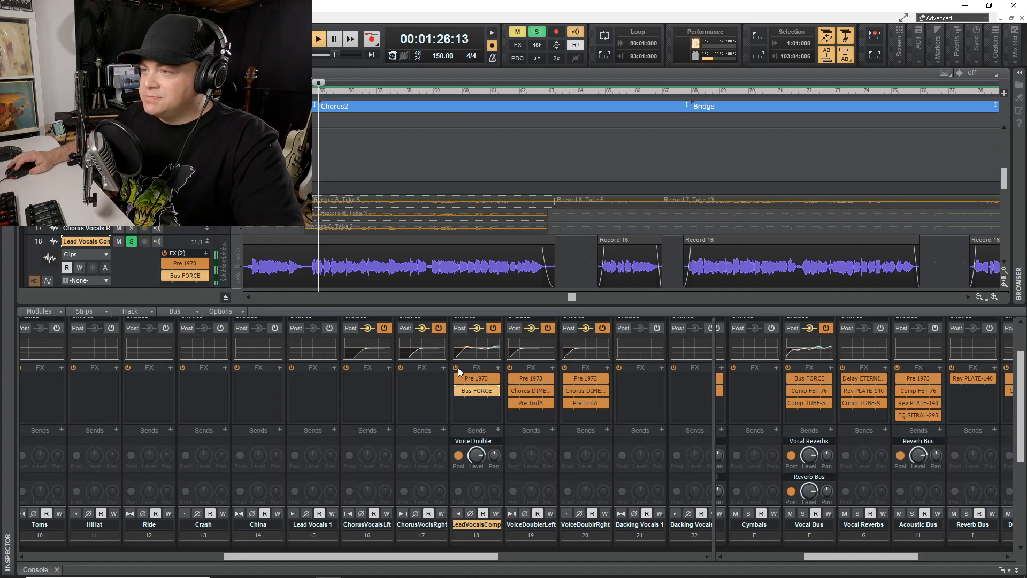
{"action": "left_click", "coordinate": [455, 369]}
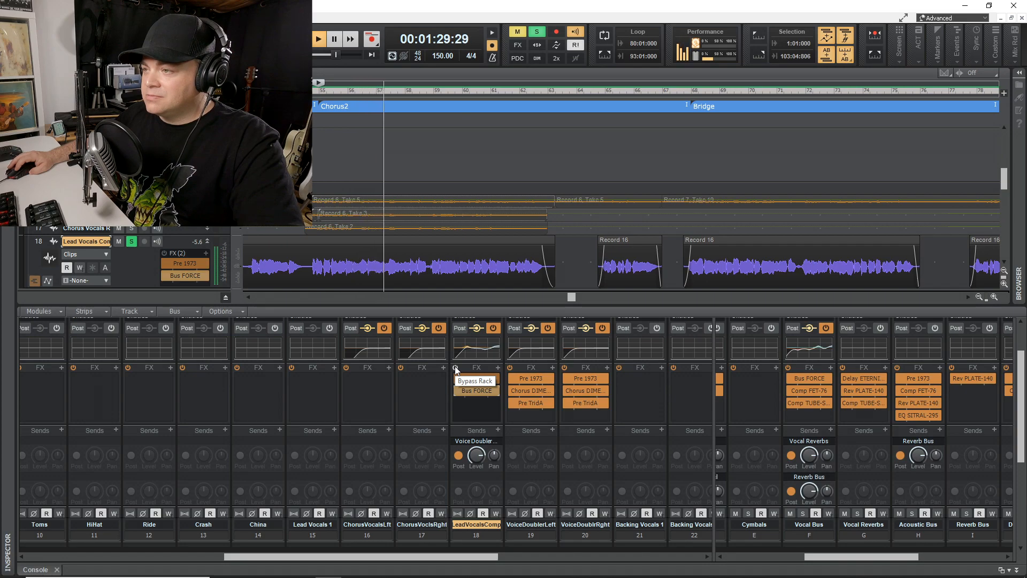
{"action": "left_click", "coordinate": [456, 368]}
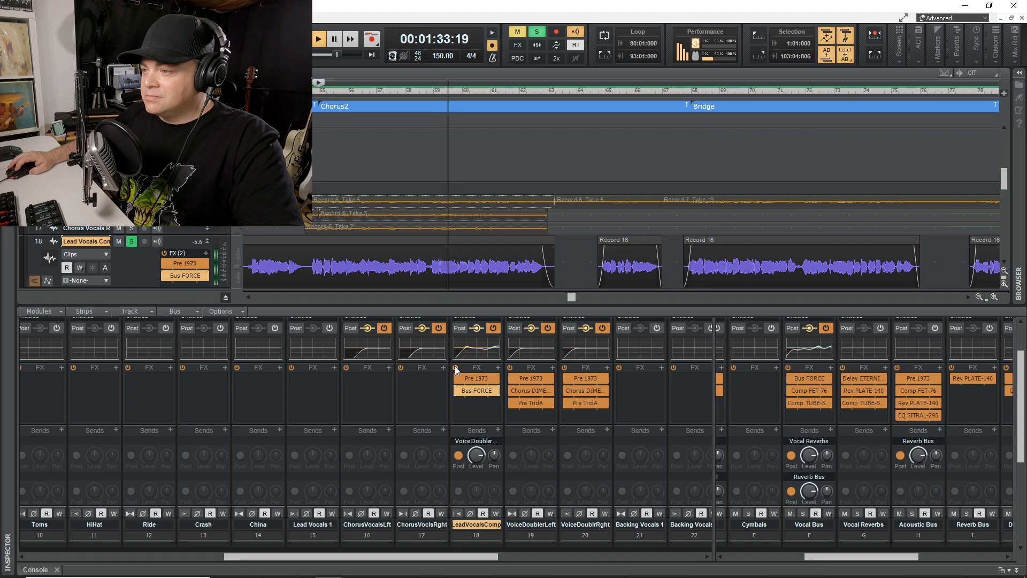
{"action": "key", "text": "space"}
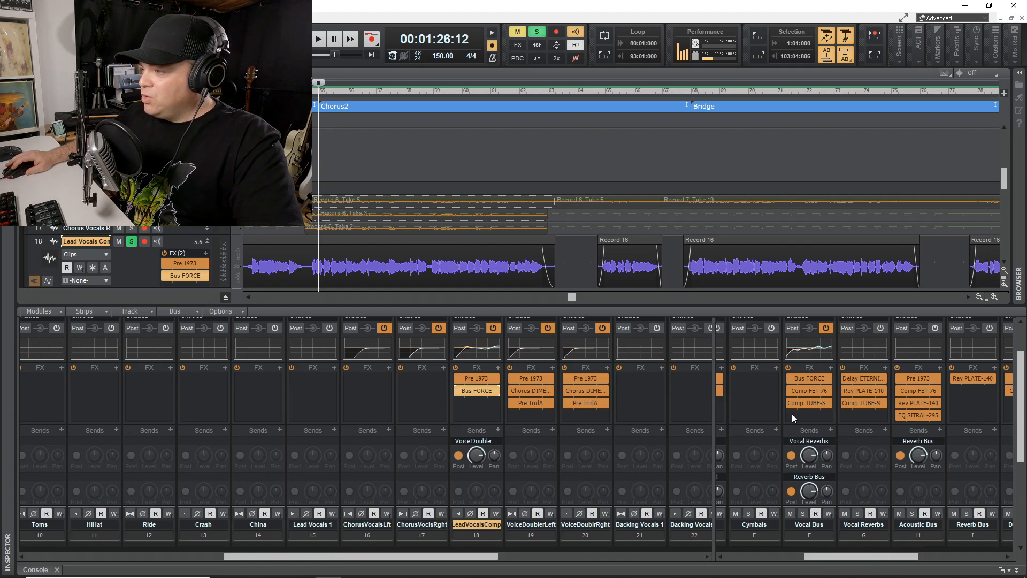
- Examine Bus FORCE on the Vocal Bus, then watch its Comp FET-76 working during playback of the lead vocal
{"action": "double_click", "coordinate": [810, 378]}
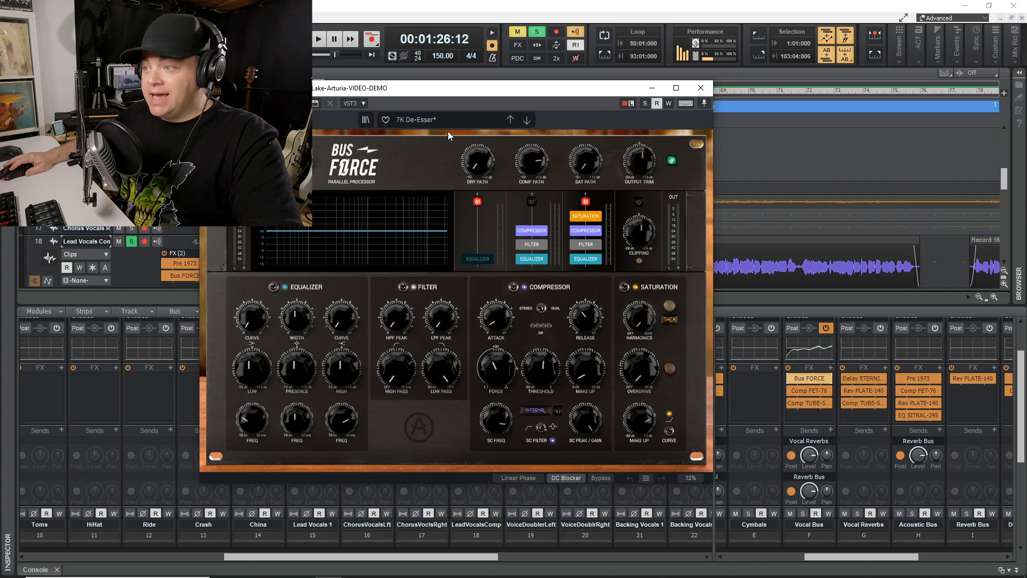
{"action": "mouse_move", "coordinate": [507, 423]}
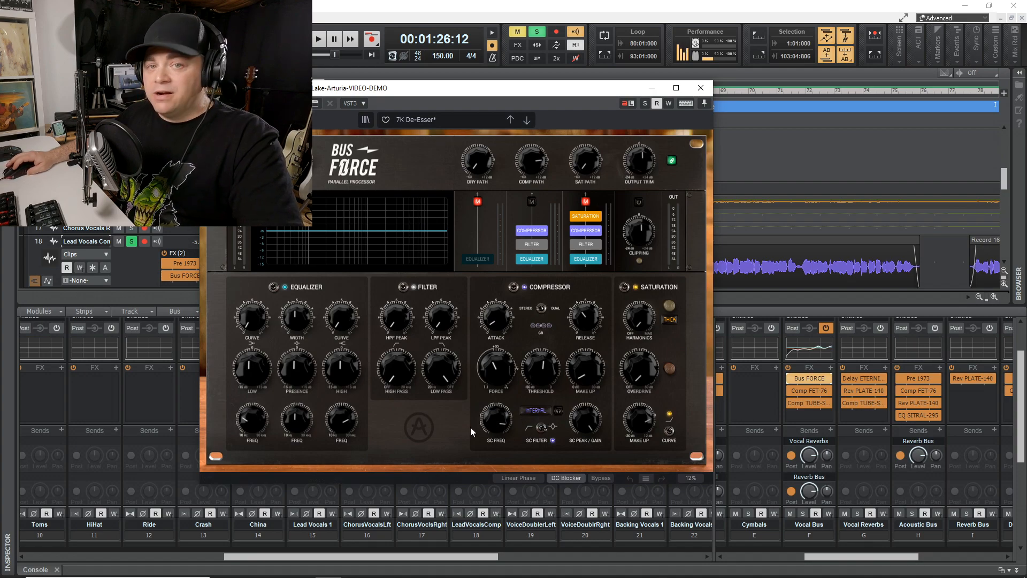
{"action": "left_click", "coordinate": [701, 88]}
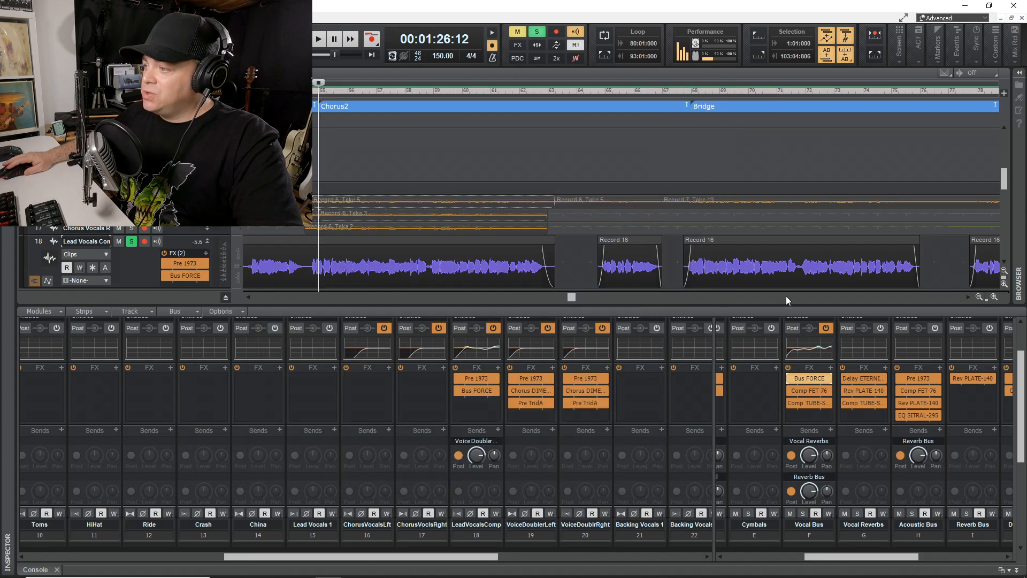
{"action": "double_click", "coordinate": [814, 393]}
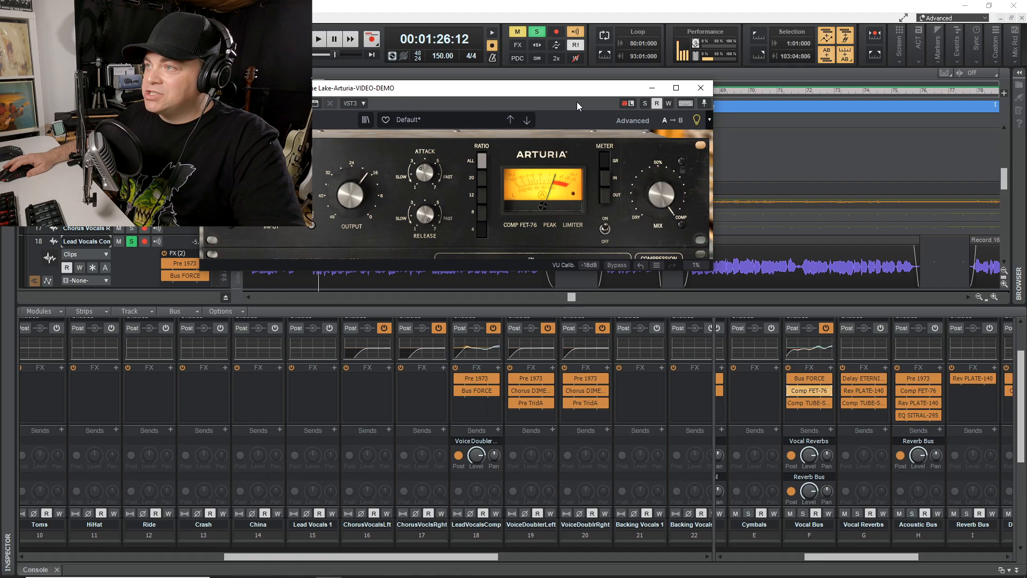
{"action": "key", "text": "space"}
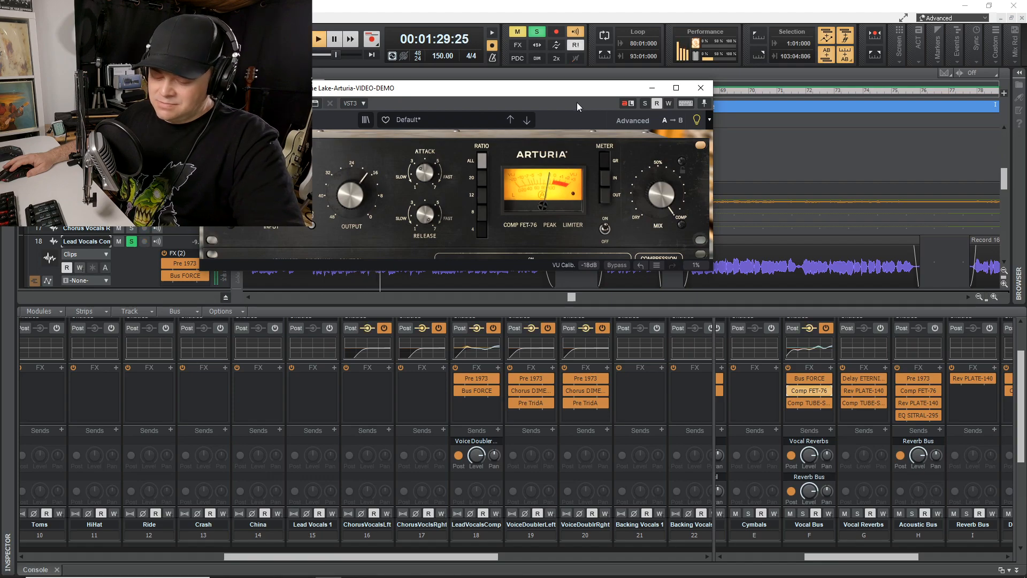
{"action": "key", "text": "space"}
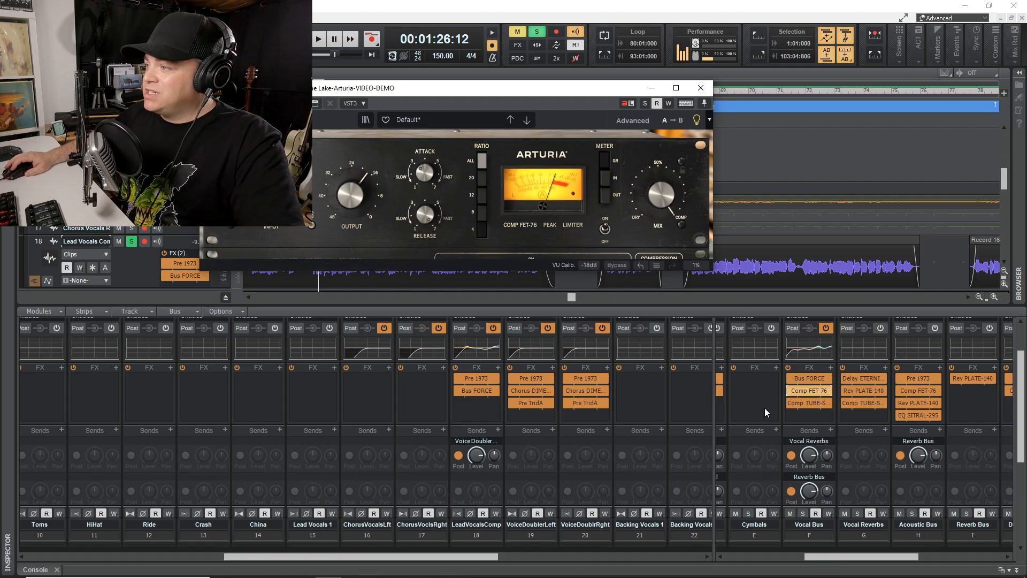
- Open Comp TUBE-STA on the Vocal Bus and examine its settings and meter during playback from Chorus2
{"action": "double_click", "coordinate": [813, 406]}
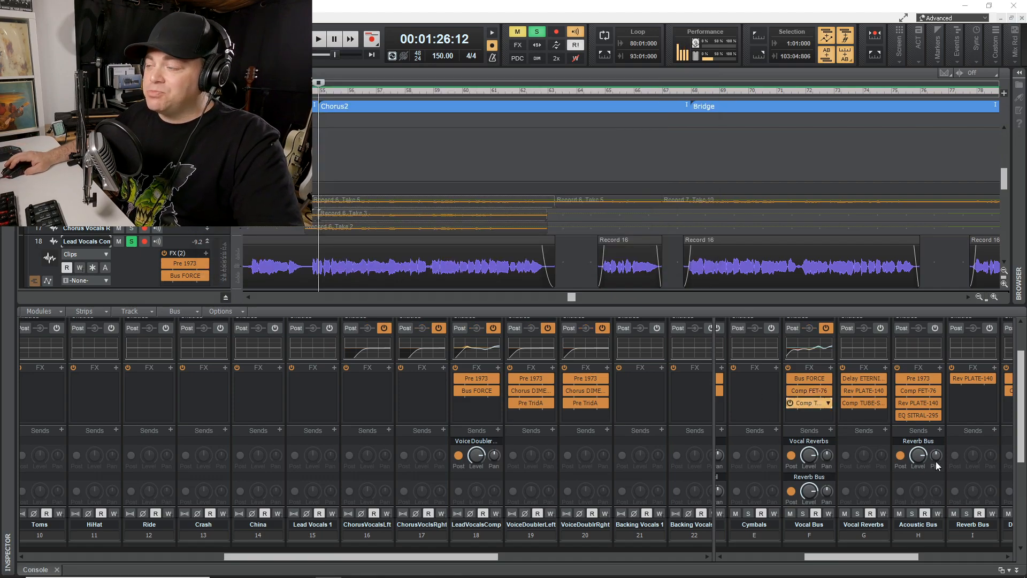
{"action": "left_click_drag", "start_coordinate": [471, 93], "coordinate": [512, 160]}
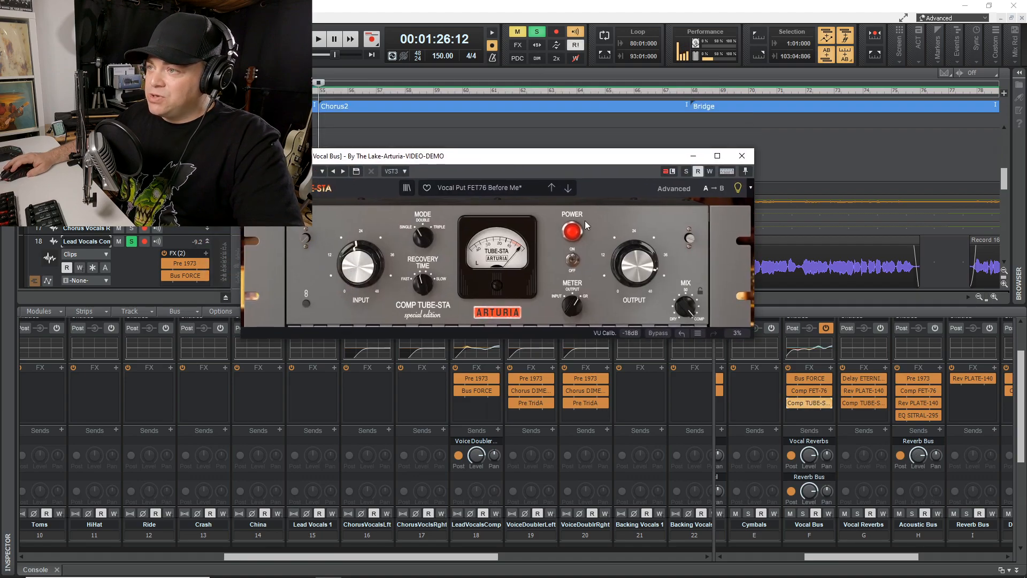
{"action": "key", "text": "space"}
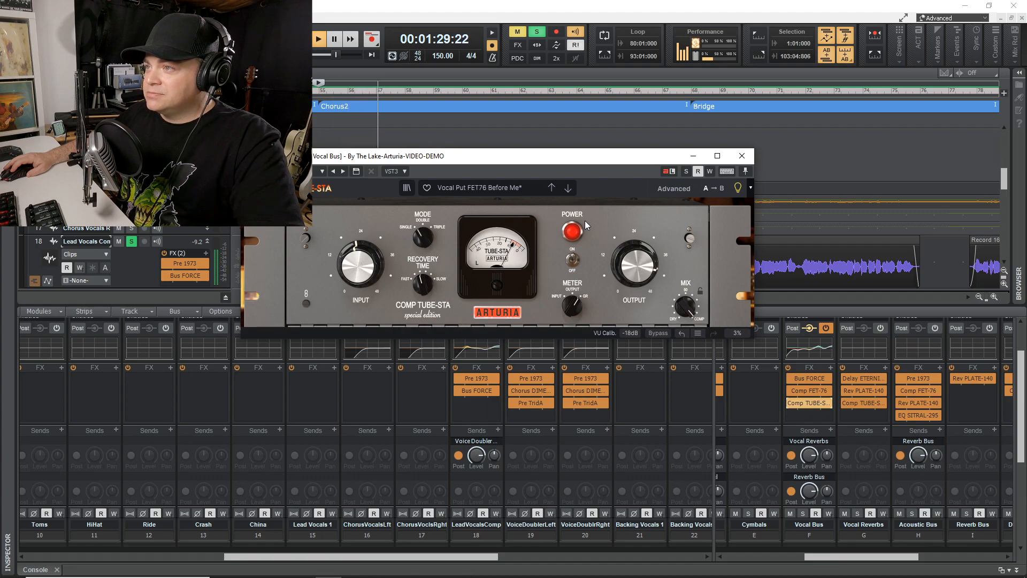
{"action": "key", "text": "space"}
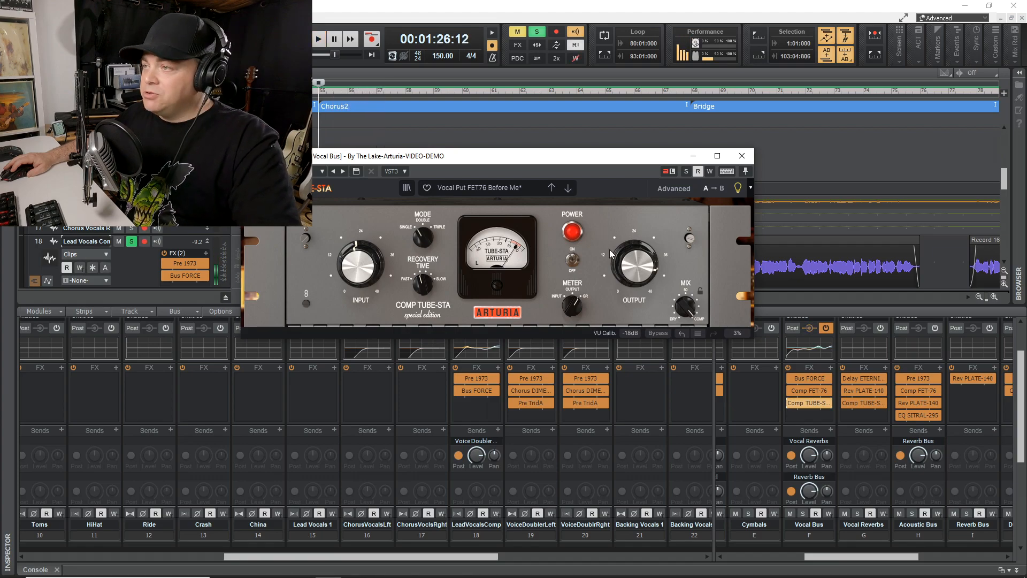
{"action": "left_click", "coordinate": [791, 404]}
{"action": "left_click", "coordinate": [874, 279]}
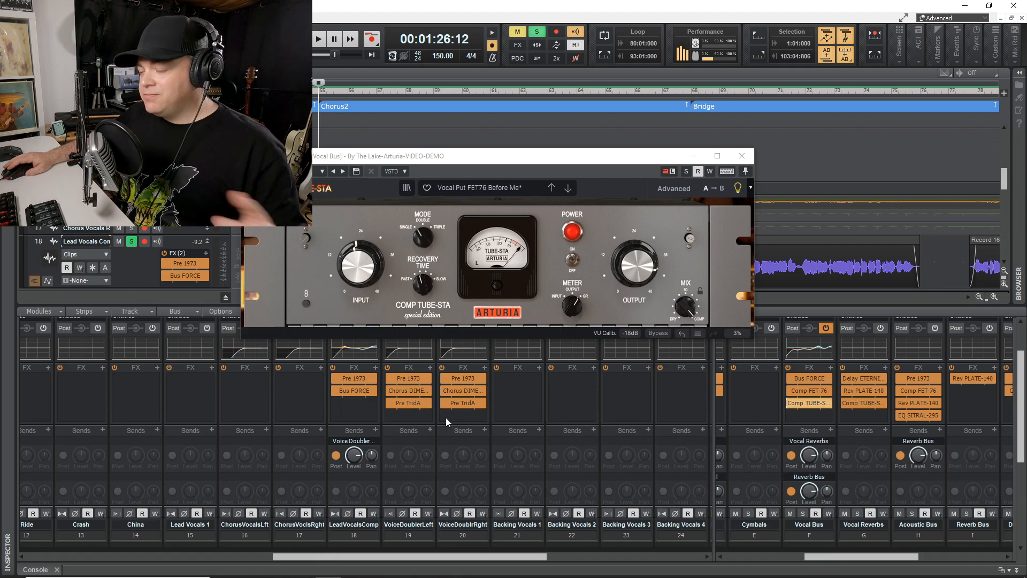
- Examine the Pre 1973, Chorus DIMENSION-D and Pre TridA plugins on the Voice Doubler Left track one after another
{"action": "left_click", "coordinate": [412, 379]}
{"action": "double_click", "coordinate": [412, 379]}
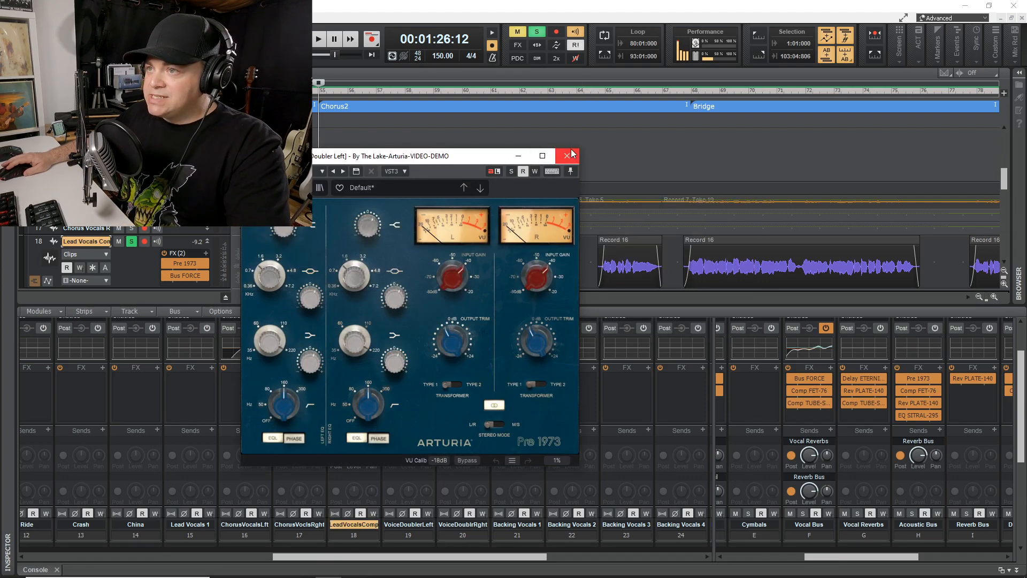
{"action": "left_click", "coordinate": [567, 156]}
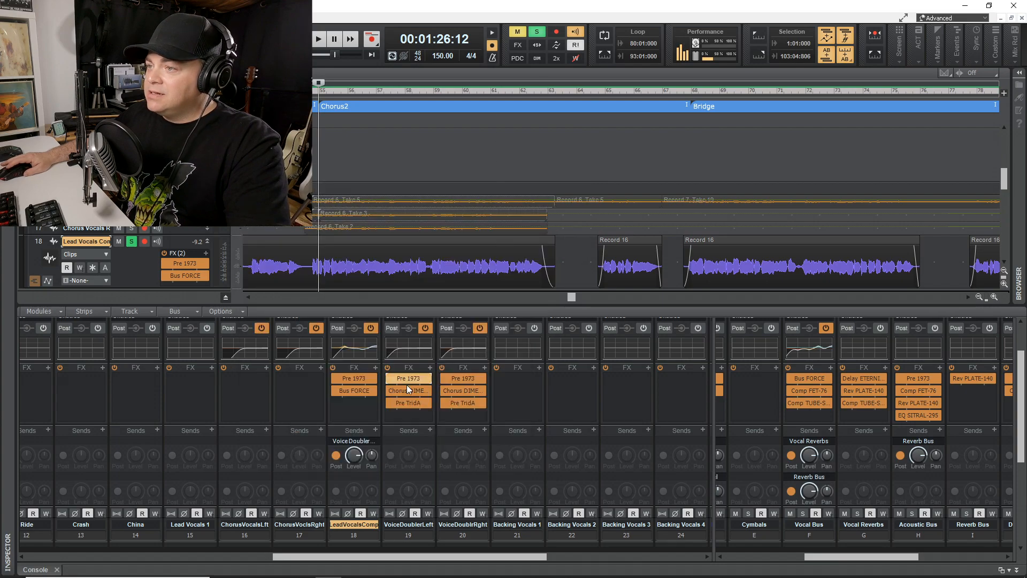
{"action": "double_click", "coordinate": [403, 395]}
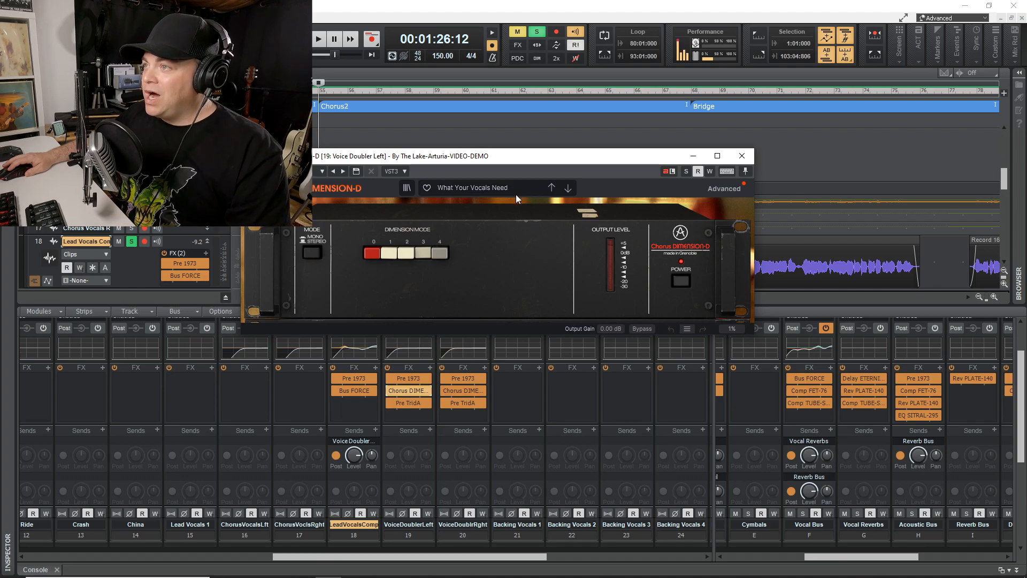
{"action": "left_click", "coordinate": [742, 155]}
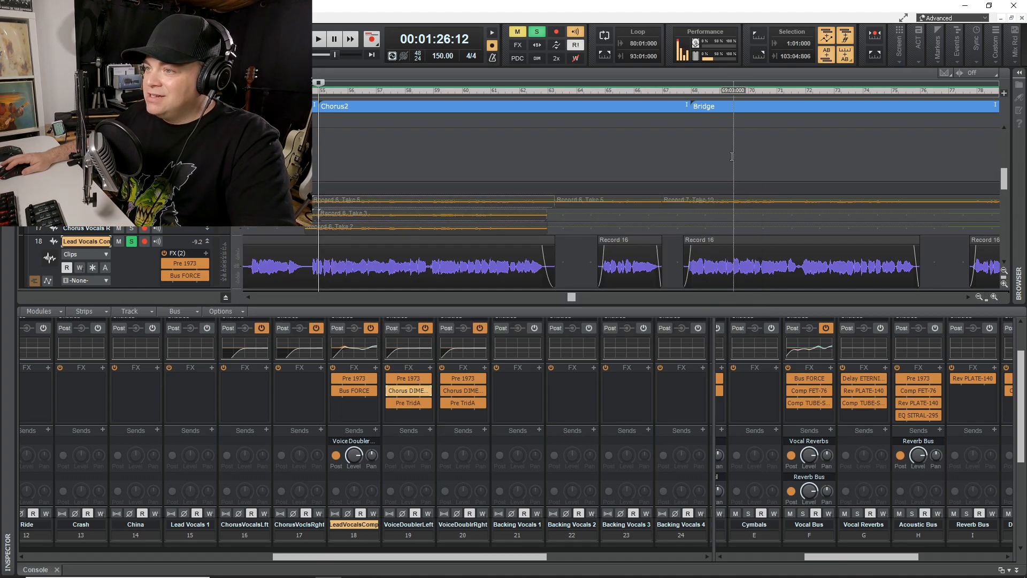
{"action": "double_click", "coordinate": [406, 403]}
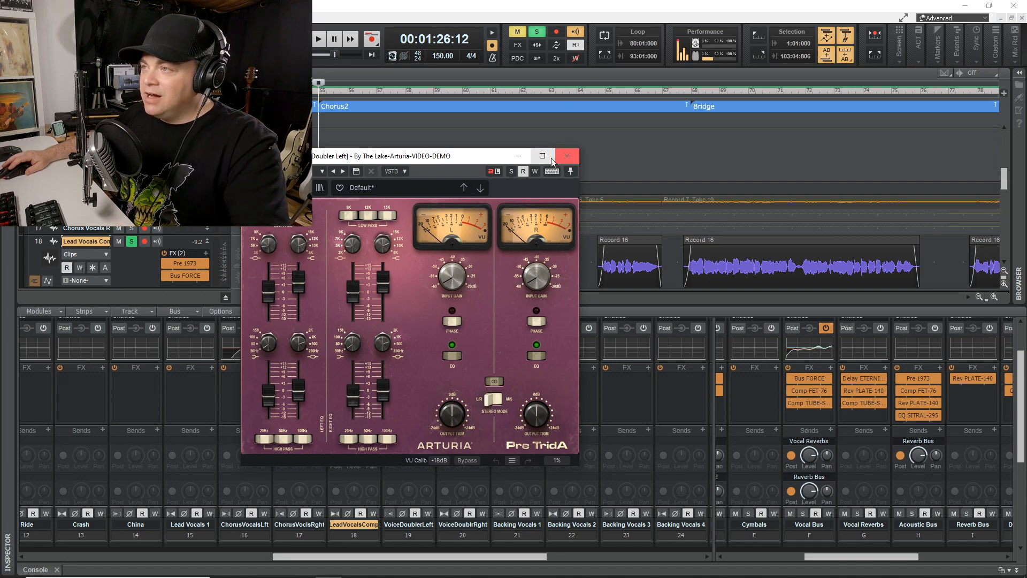
- Close Pre TridA, switch the solo from the lead vocal comp to both voice doubler tracks and play them from Chorus2
{"action": "left_click", "coordinate": [574, 161]}
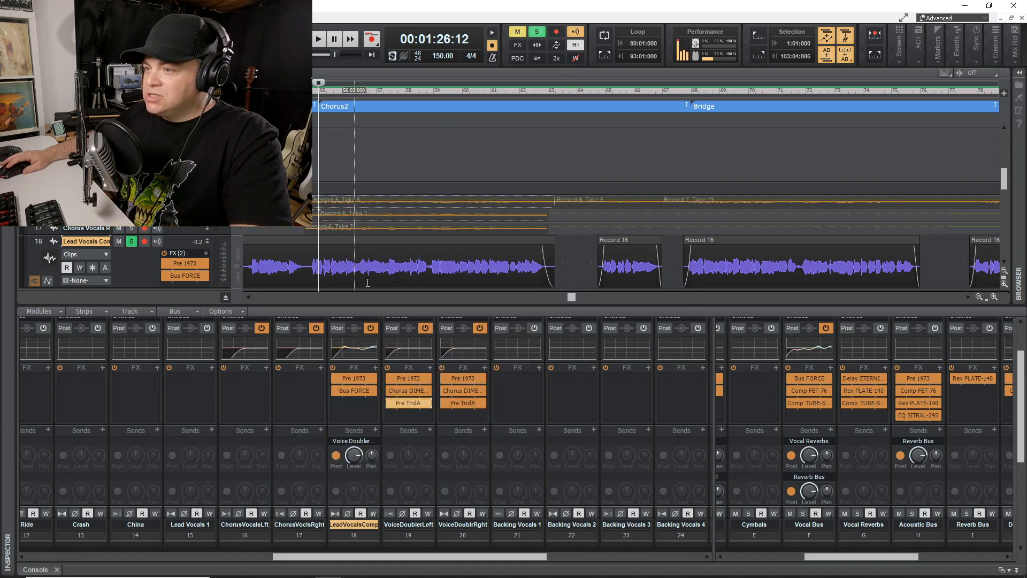
{"action": "scroll", "coordinate": [408, 415], "scroll_direction": "down", "scroll_amount": 2}
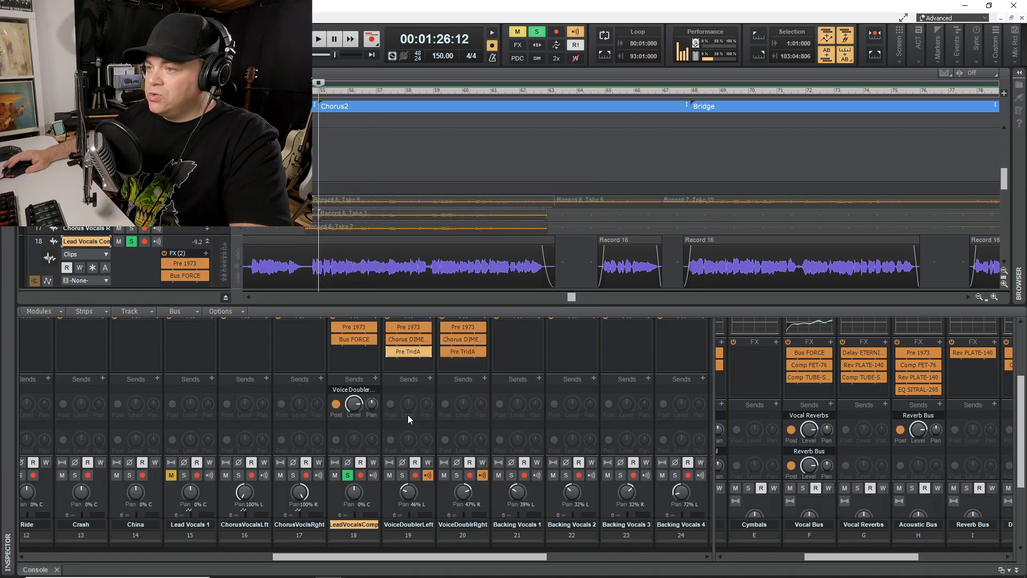
{"action": "left_click", "coordinate": [348, 475]}
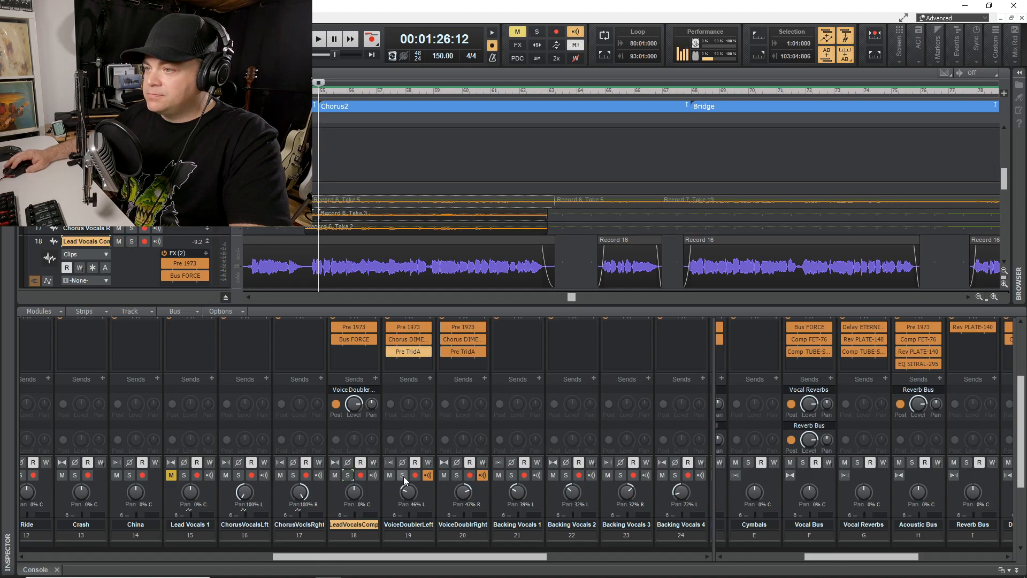
{"action": "left_click", "coordinate": [403, 475]}
{"action": "left_click", "coordinate": [457, 475]}
{"action": "key", "text": "space"}
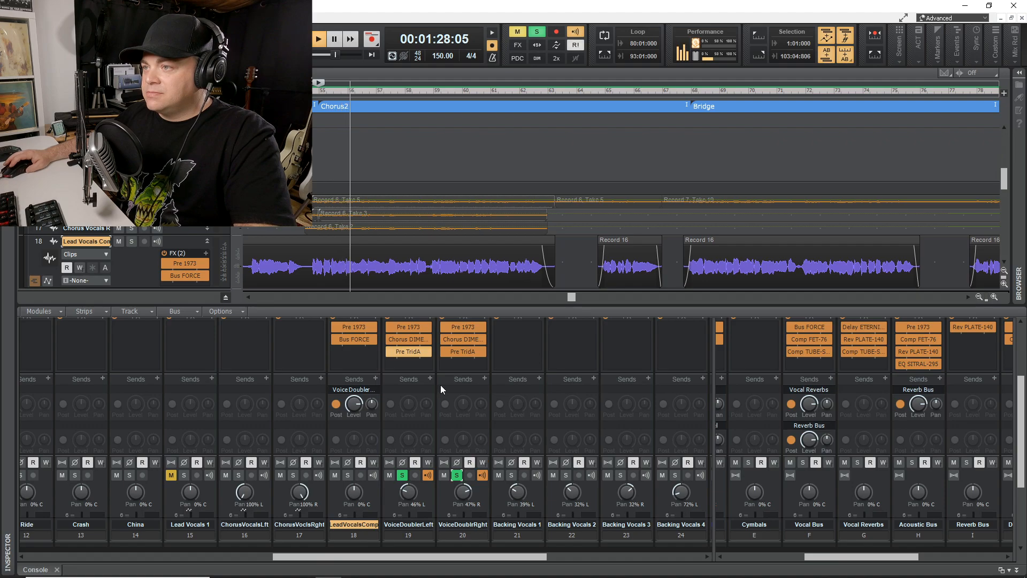
- Compare the playing voice doublers with Chorus DIMENSION-D bypassed and re-enabled on both tracks, and stop playback
{"action": "left_click", "coordinate": [390, 341]}
{"action": "left_click", "coordinate": [445, 339]}
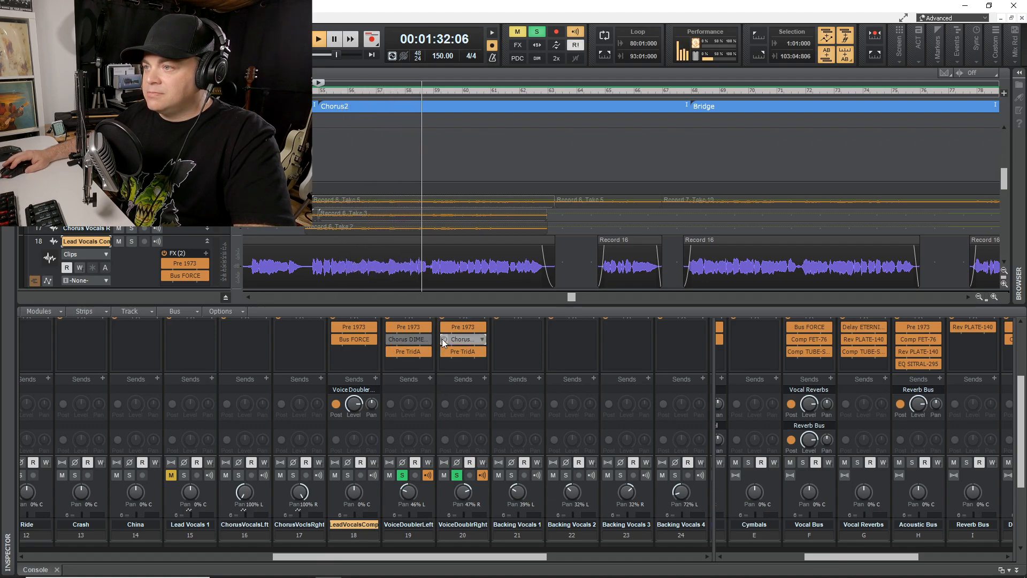
{"action": "left_click", "coordinate": [445, 340]}
{"action": "left_click", "coordinate": [387, 340]}
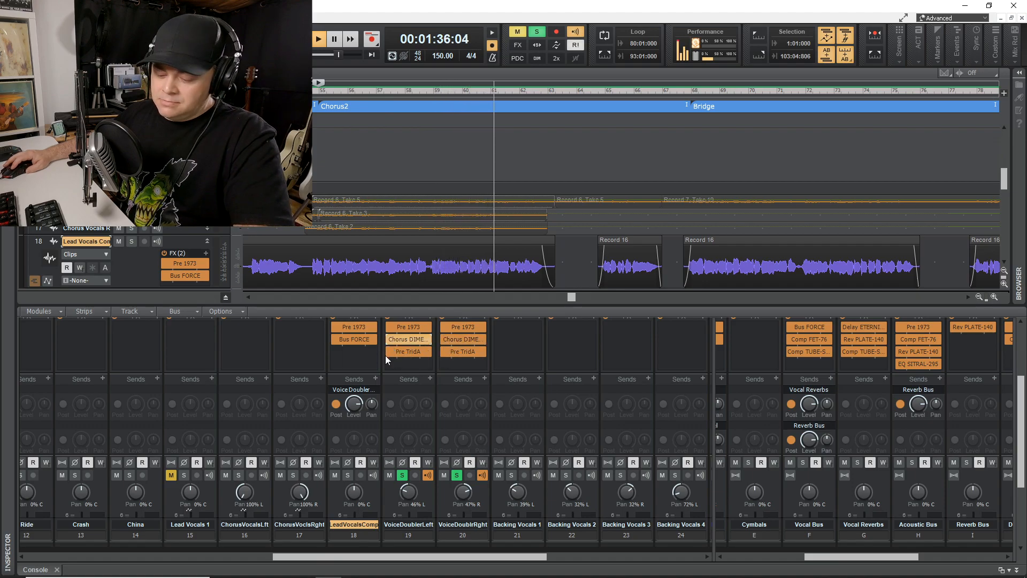
{"action": "key", "text": "space"}
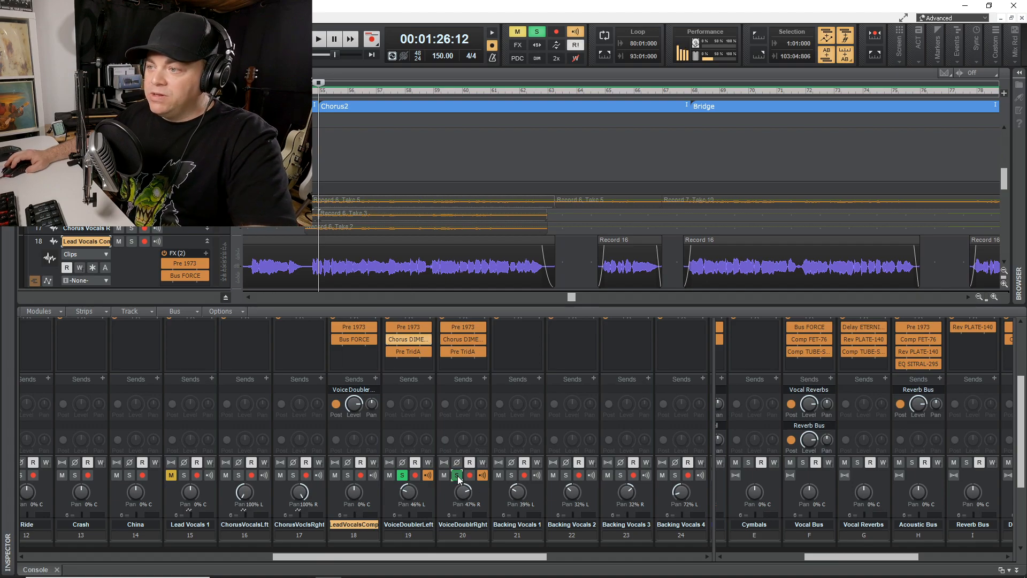
- Remove the solo from both voice doubler tracks and play the full mix from Verse 1
{"action": "left_click", "coordinate": [403, 476]}
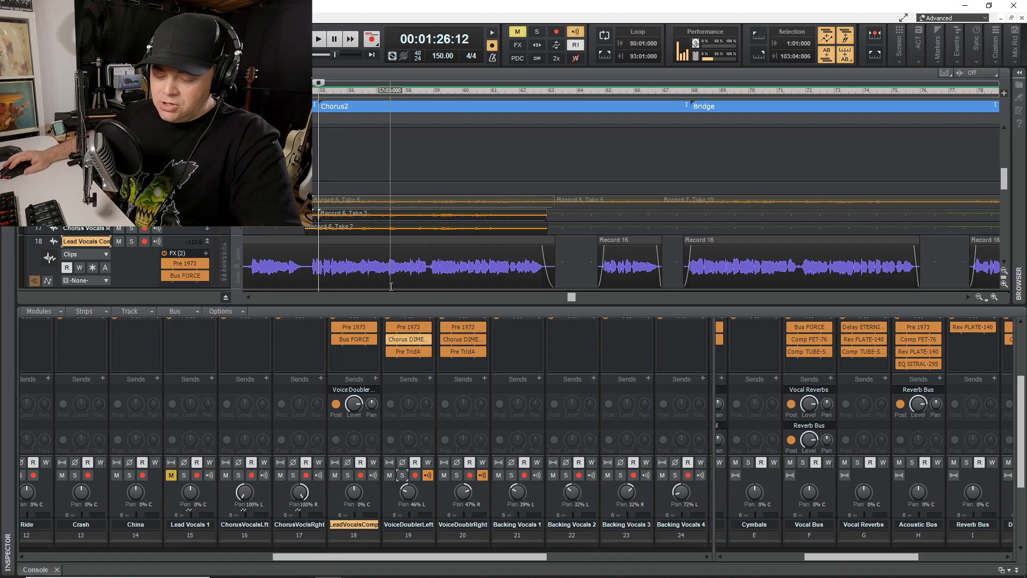
{"action": "key", "text": "ctrl+shift+Page_Up"}
{"action": "key", "text": "ctrl+shift+Page_Up"}
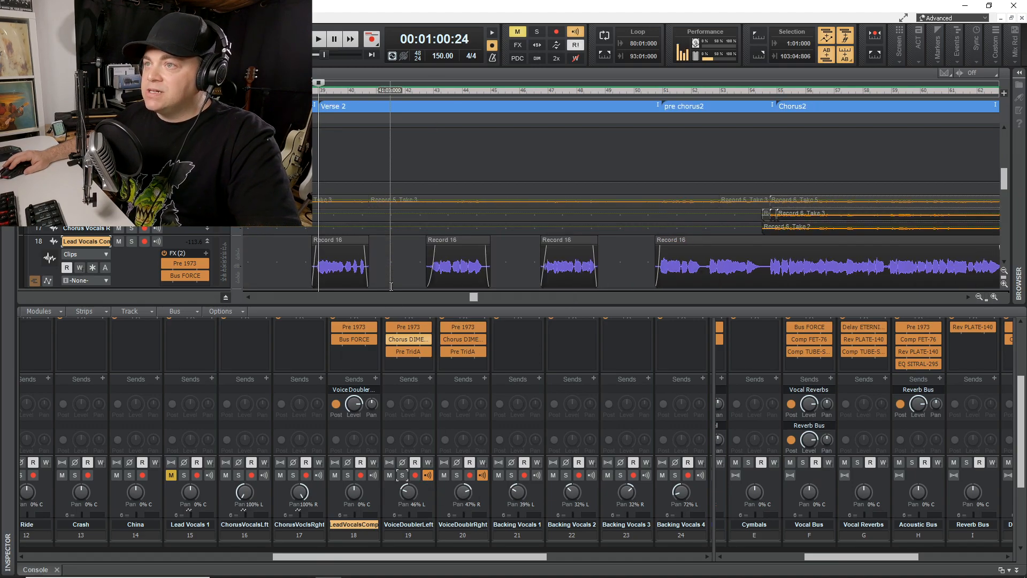
{"action": "key", "text": "ctrl+shift+Page_Up"}
{"action": "key", "text": "ctrl+shift+Page_Up"}
{"action": "key", "text": "ctrl+shift+Page_Up"}
{"action": "key", "text": "ctrl+shift+Page_Up"}
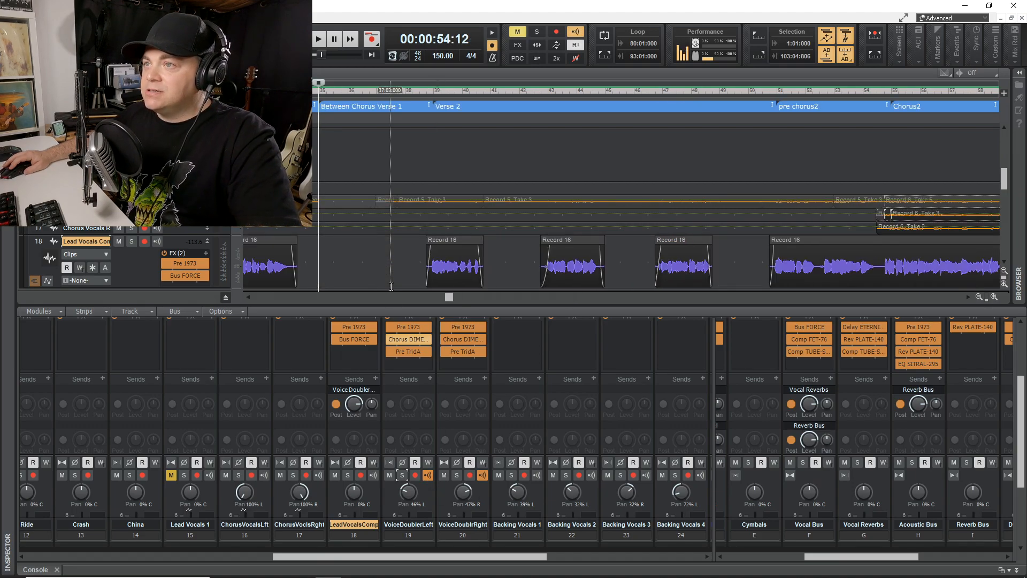
{"action": "key", "text": "space"}
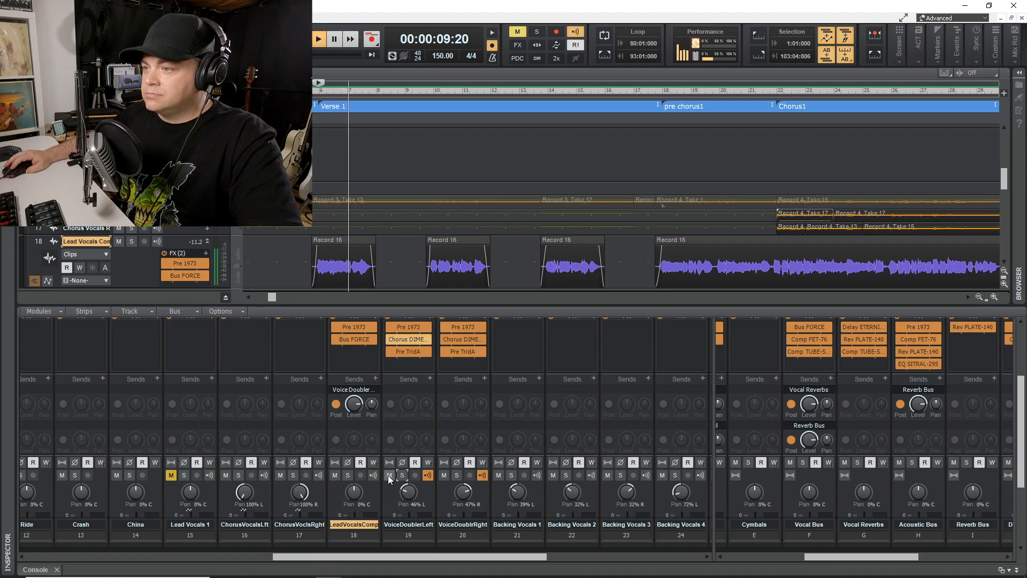
- Compare the playing mix with both voice doubler tracks muted and unmuted, repeat the comparison once, and stop playback
{"action": "left_click", "coordinate": [390, 475]}
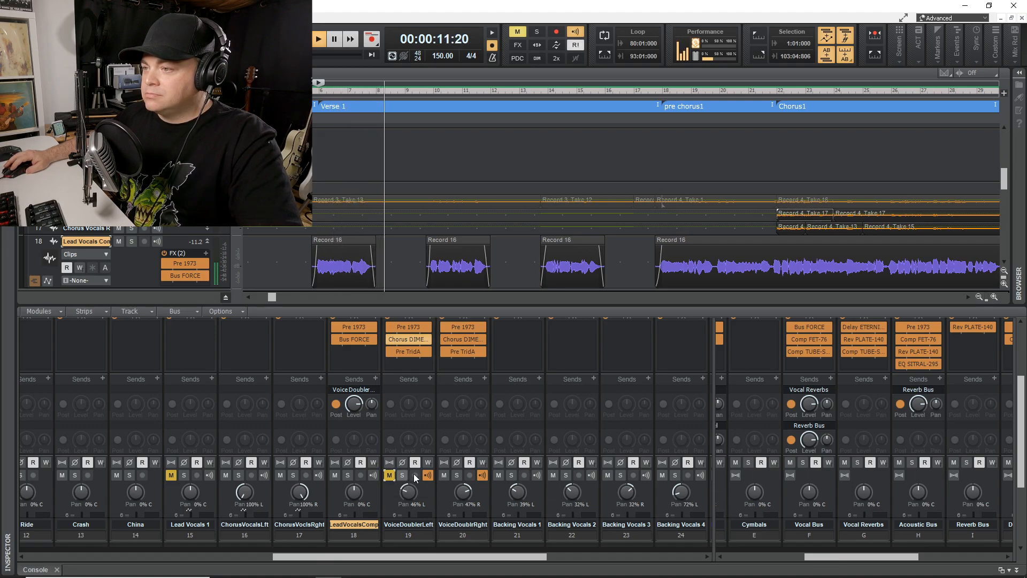
{"action": "left_click", "coordinate": [444, 476]}
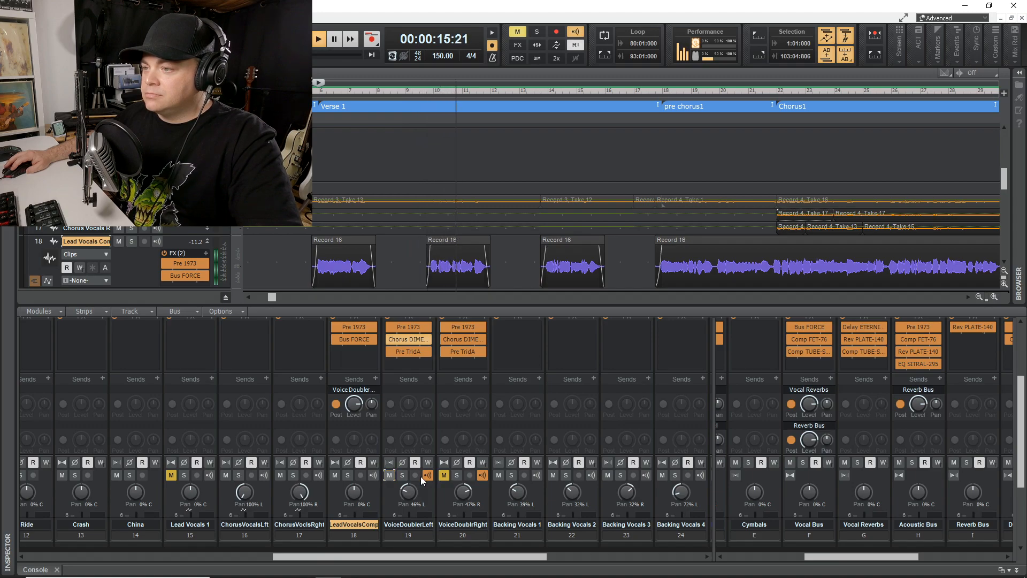
{"action": "left_click", "coordinate": [390, 476]}
{"action": "left_click", "coordinate": [444, 476]}
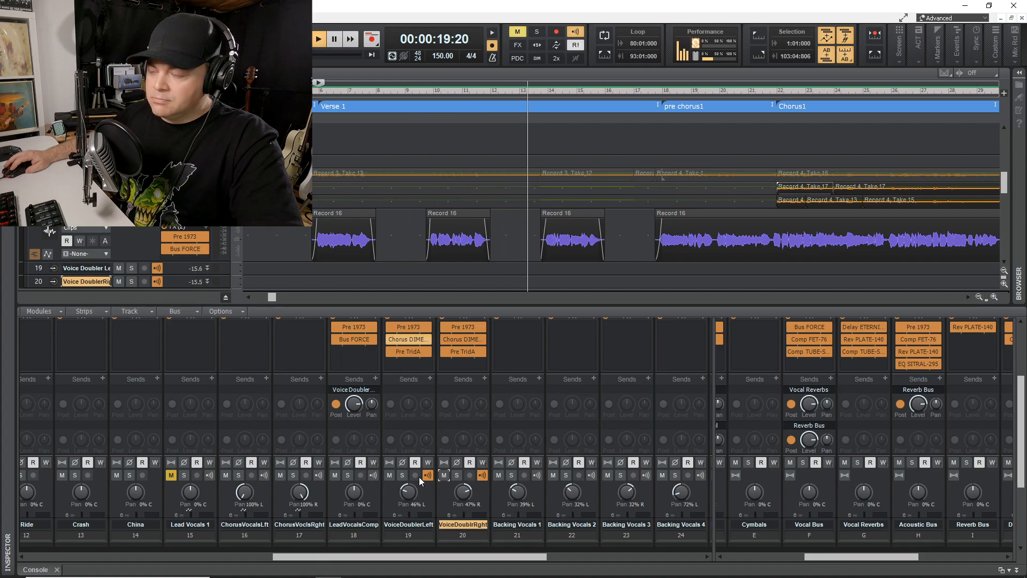
{"action": "left_click", "coordinate": [389, 476]}
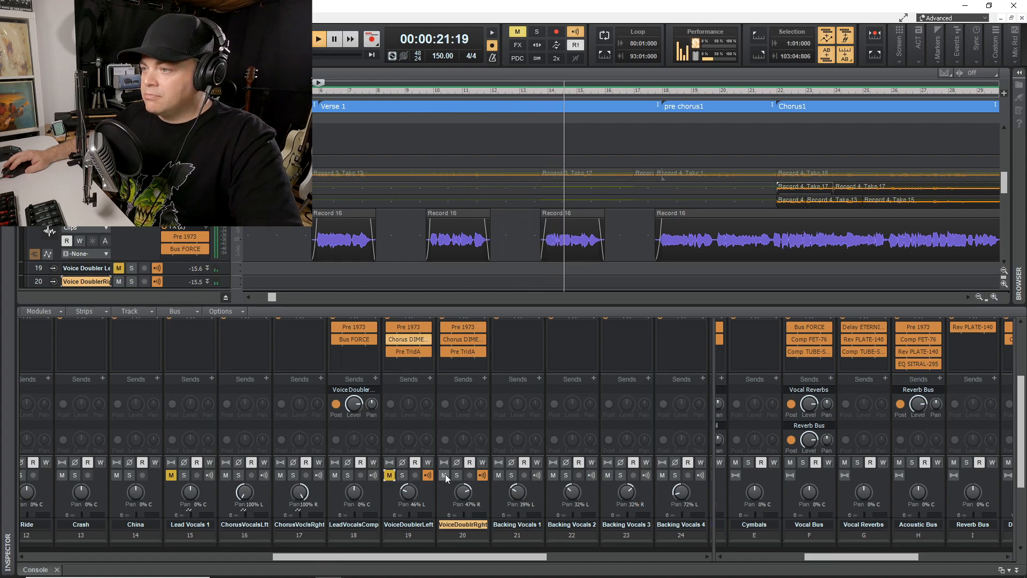
{"action": "left_click", "coordinate": [444, 475]}
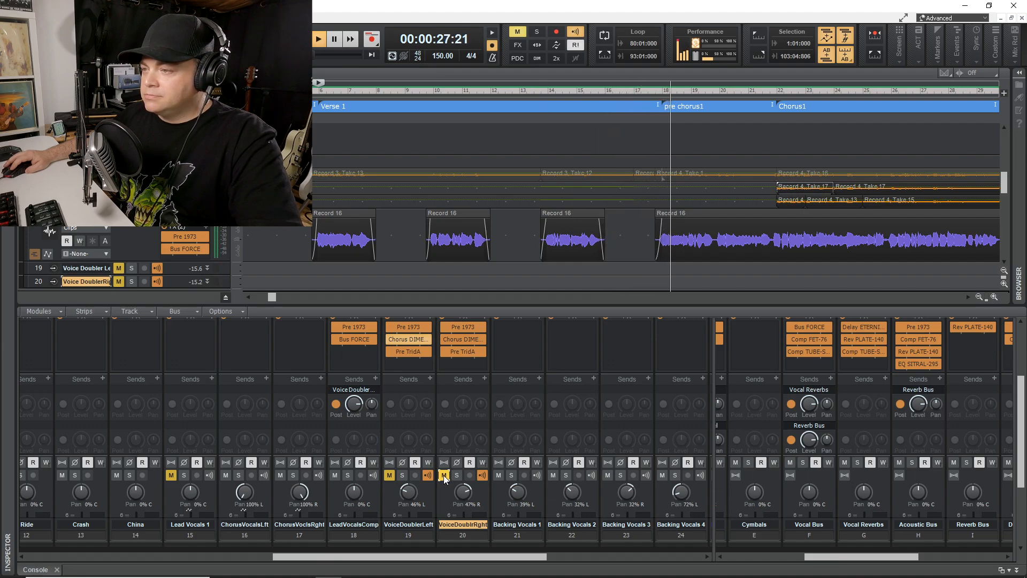
{"action": "left_click", "coordinate": [444, 475]}
{"action": "left_click", "coordinate": [389, 475]}
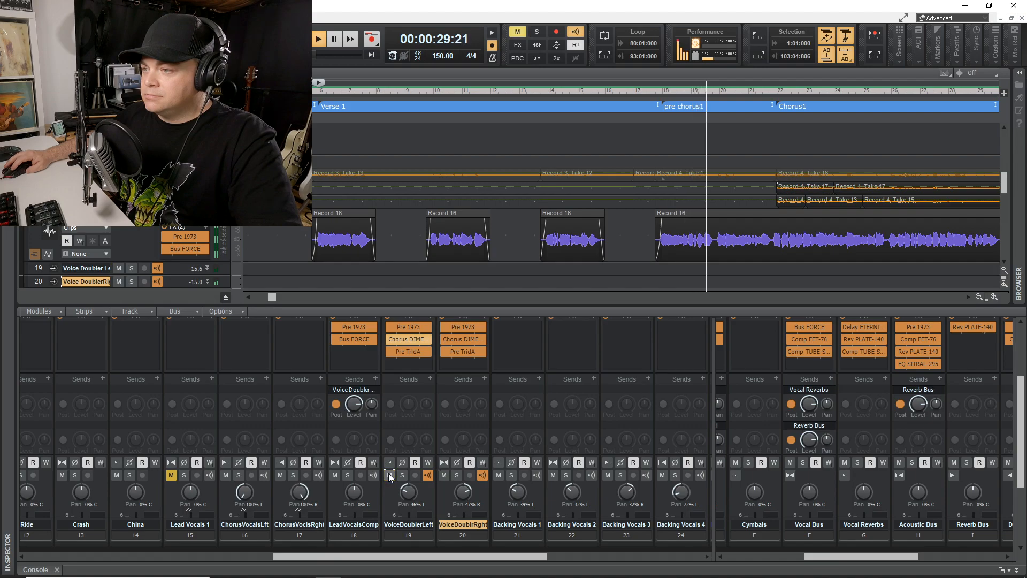
{"action": "key", "text": "space"}
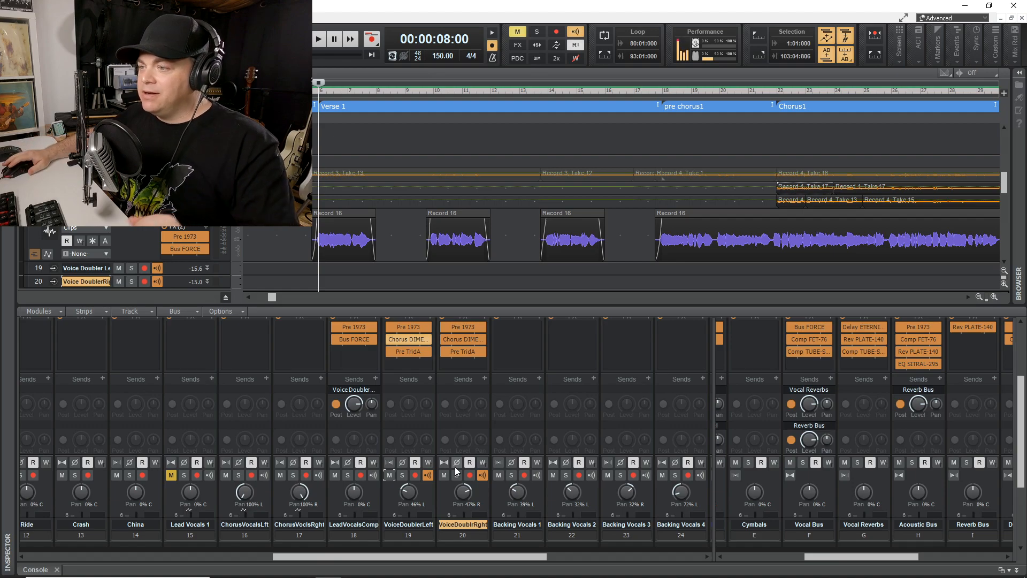
- Move the playhead to Chorus1 and look over the chorus vocal tracks and the Chorus Vox Bus in the console
{"action": "scroll", "coordinate": [431, 383], "scroll_direction": "down", "scroll_amount": 2}
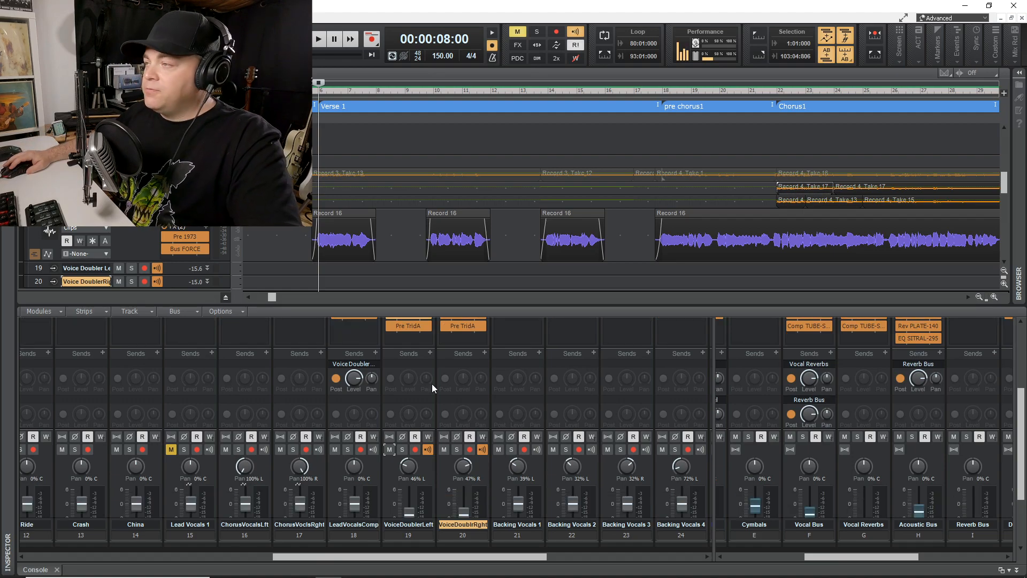
{"action": "key", "text": "ctrl+shift+Page_Down"}
{"action": "key", "text": "ctrl+shift+Page_Down"}
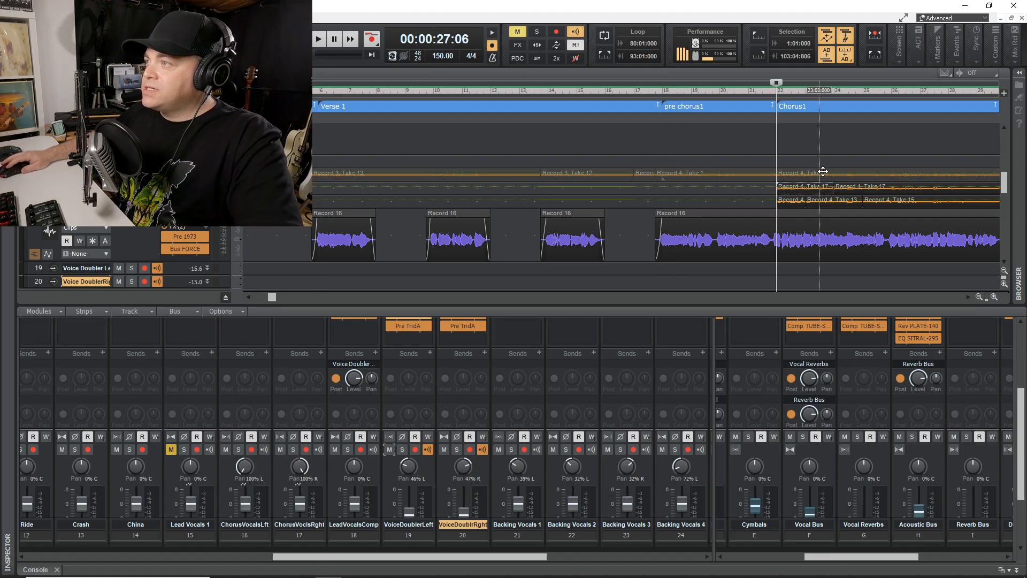
{"action": "left_click_drag", "start_coordinate": [839, 555], "coordinate": [918, 560]}
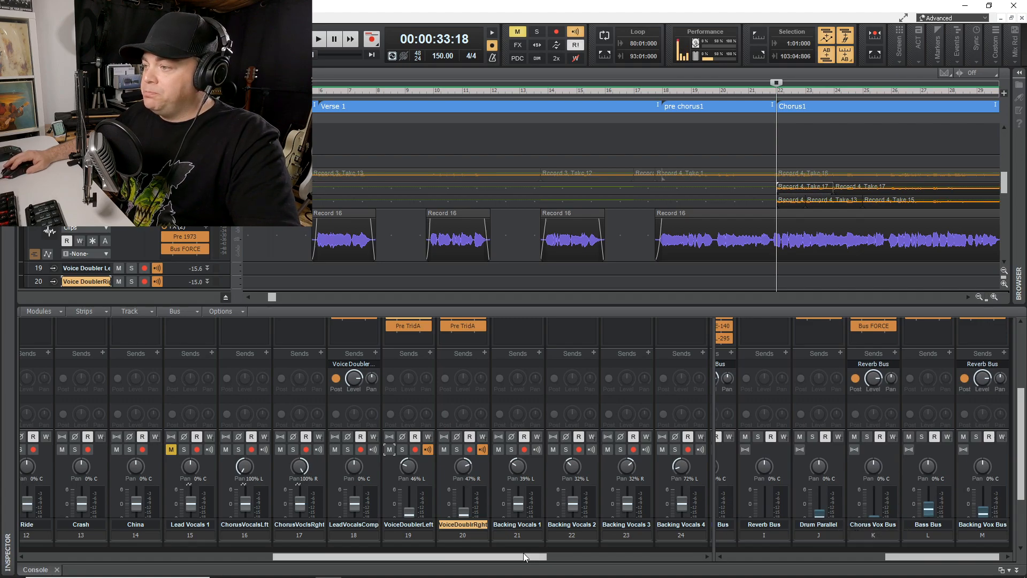
{"action": "left_click_drag", "start_coordinate": [493, 554], "coordinate": [506, 555]}
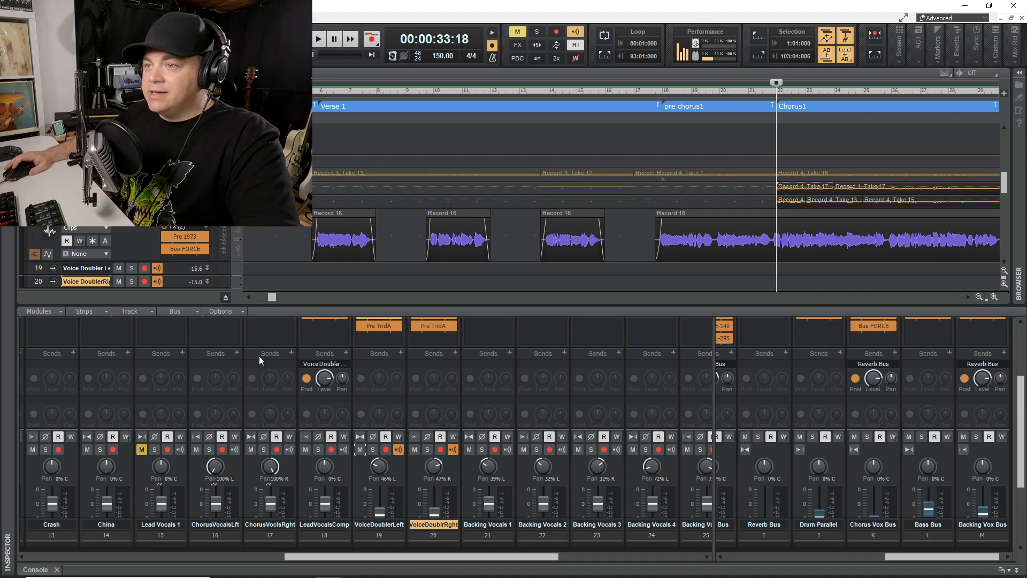
{"action": "scroll", "coordinate": [259, 356], "scroll_direction": "up", "scroll_amount": 2}
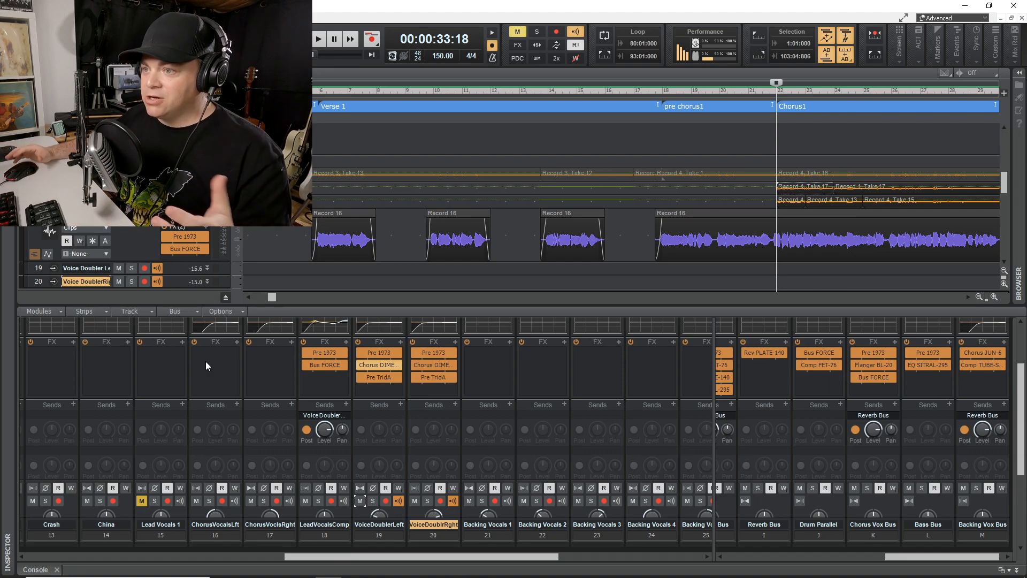
{"action": "scroll", "coordinate": [214, 356], "scroll_direction": "up", "scroll_amount": 1}
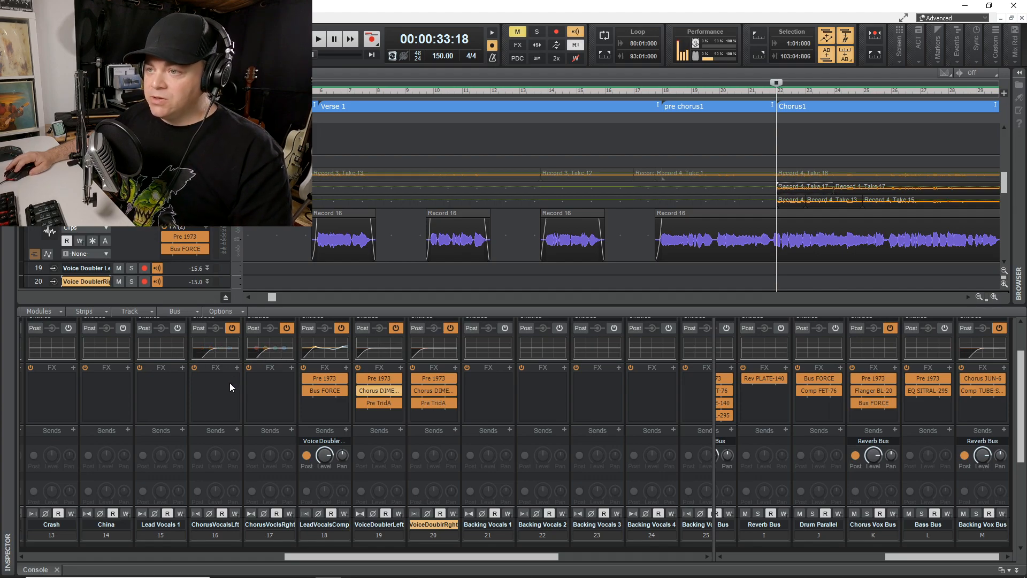
{"action": "scroll", "coordinate": [230, 383], "scroll_direction": "down", "scroll_amount": 2}
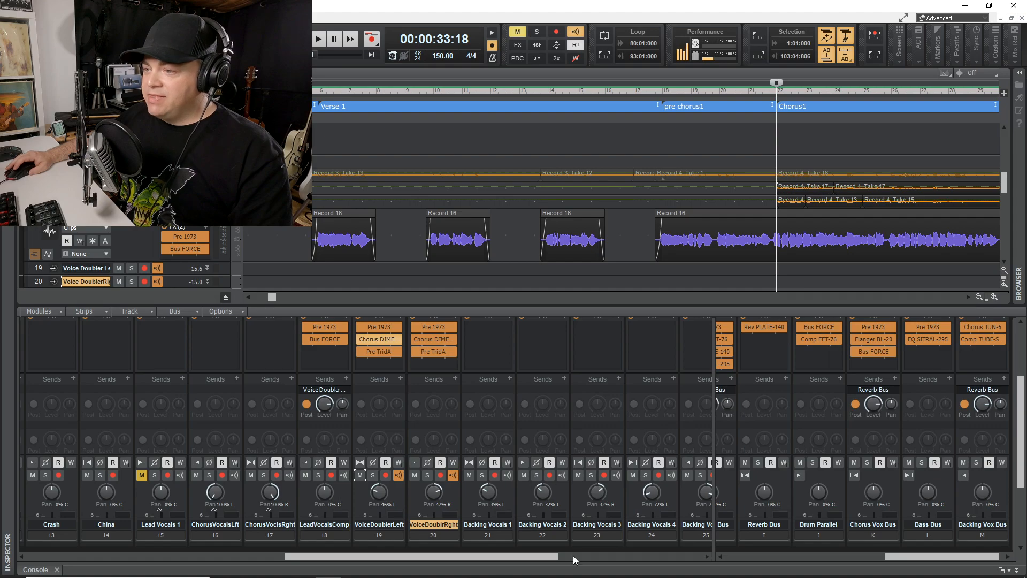
{"action": "scroll", "coordinate": [891, 361], "scroll_direction": "up", "scroll_amount": 1}
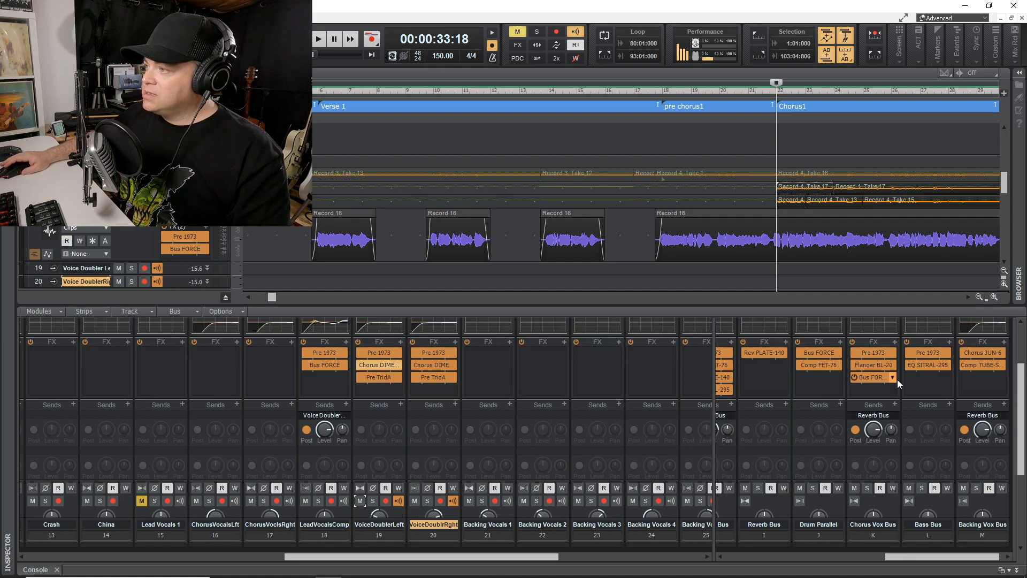
- Examine Pre 1973 on the Chorus Vox Bus, then solo the bus and compare Chorus1 with the plugin bypassed and re-enabled
{"action": "double_click", "coordinate": [879, 352]}
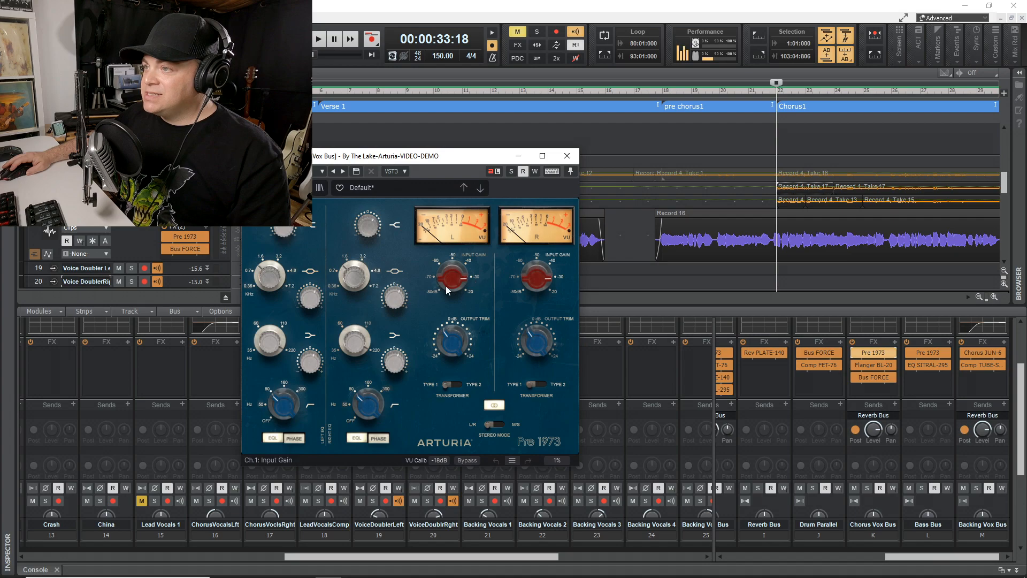
{"action": "left_click", "coordinate": [567, 156]}
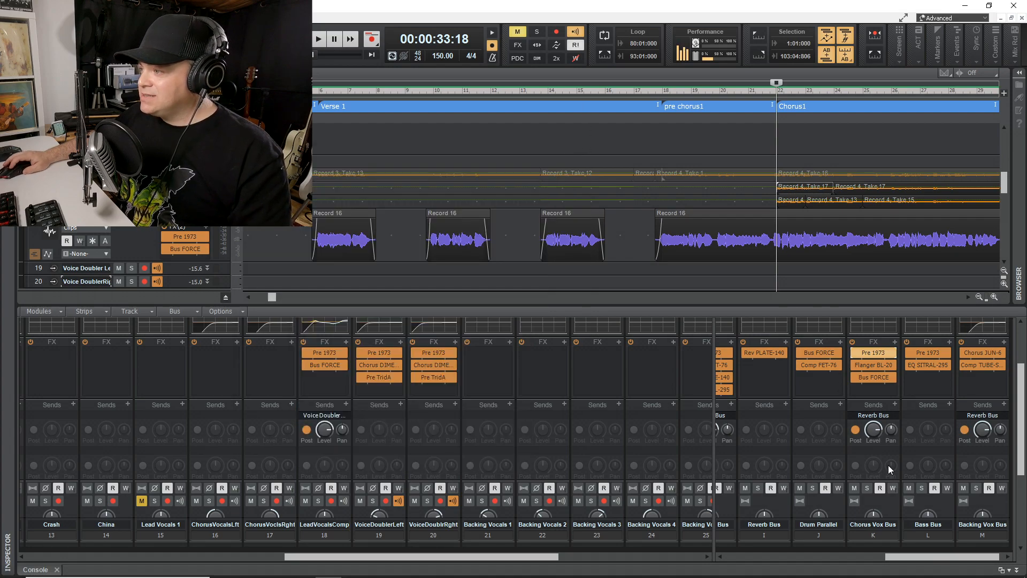
{"action": "left_click", "coordinate": [868, 489]}
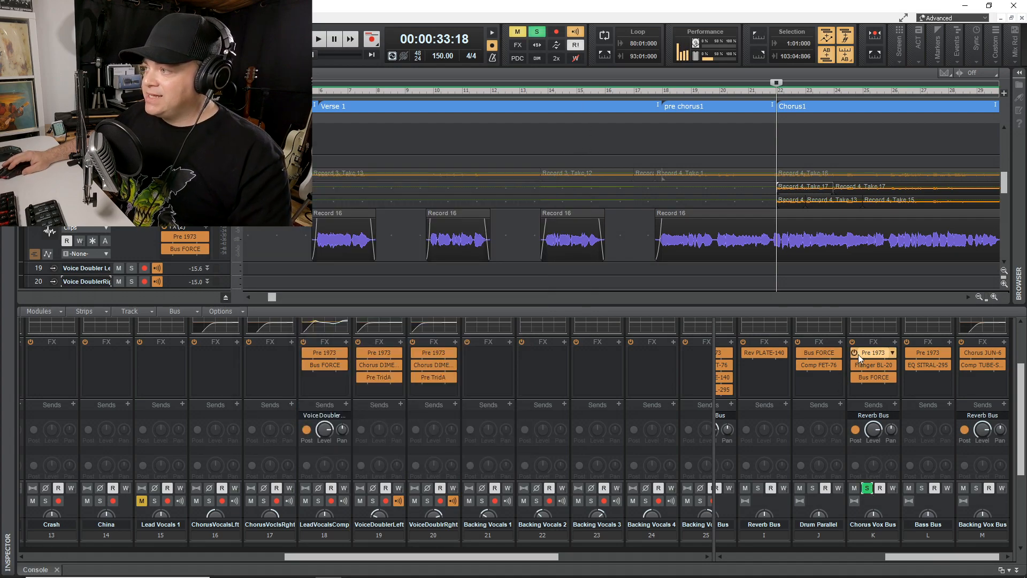
{"action": "key", "text": "space"}
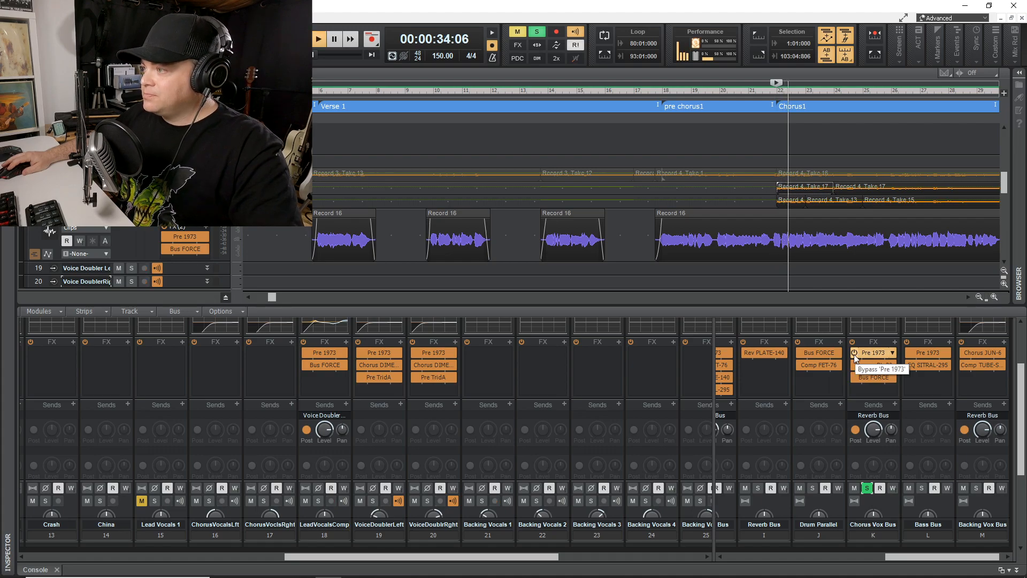
{"action": "left_click", "coordinate": [854, 352]}
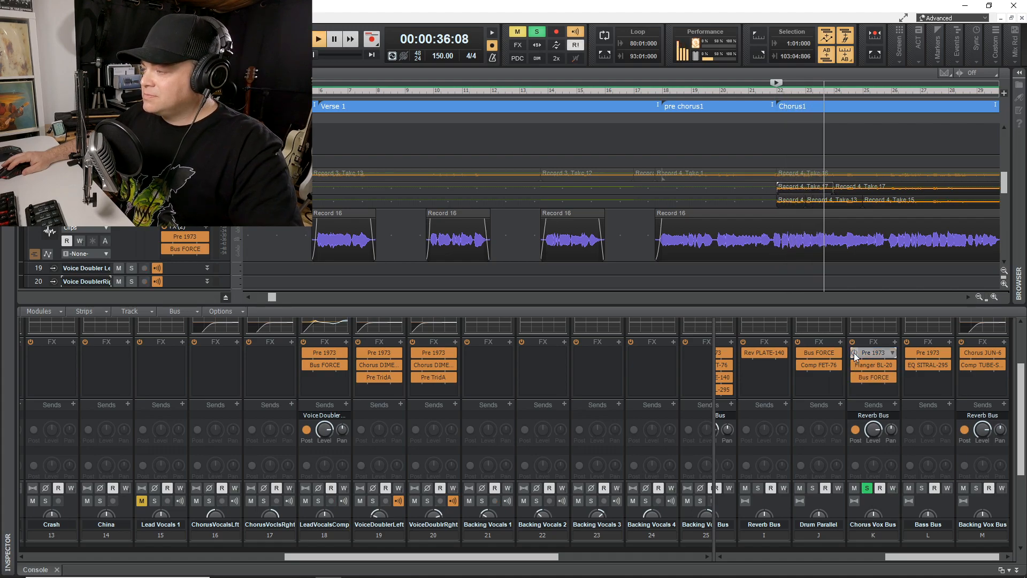
{"action": "left_click", "coordinate": [854, 352]}
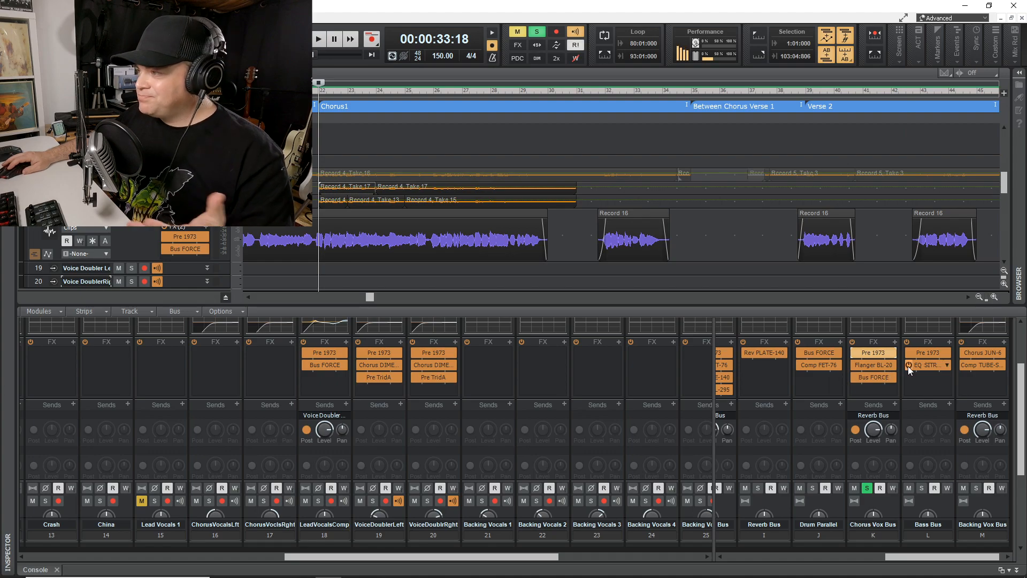
- Open Flanger BL-20 on the Chorus Vox Bus and compare Chorus1 playback with it bypassed and re-enabled
{"action": "left_click", "coordinate": [872, 365]}
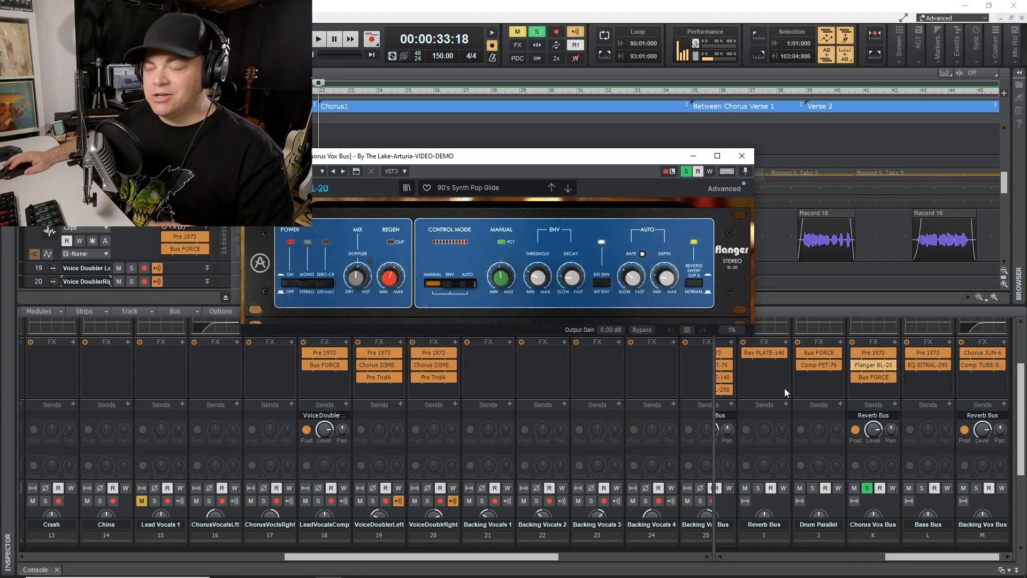
{"action": "key", "text": "space"}
{"action": "left_click", "coordinate": [855, 366]}
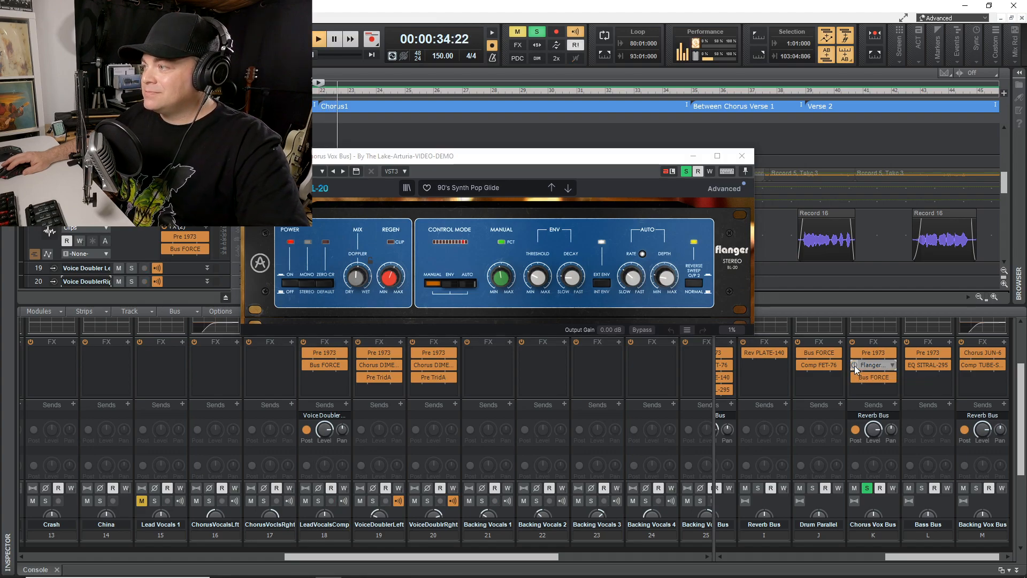
{"action": "left_click", "coordinate": [855, 365]}
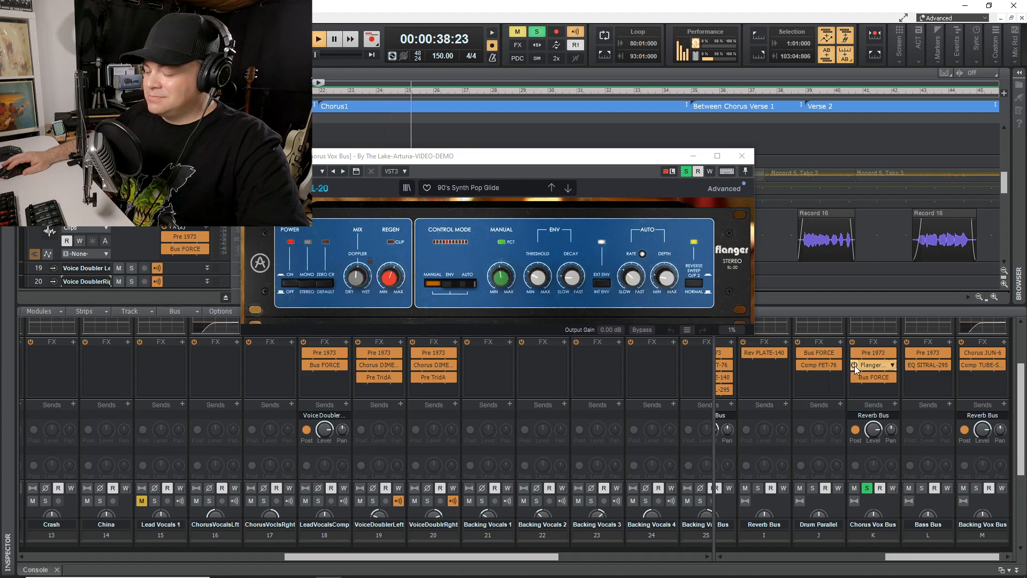
- Stop playback, examine the Bus FORCE settings on the Chorus Vox Bus, and close the plugin
{"action": "key", "text": "space"}
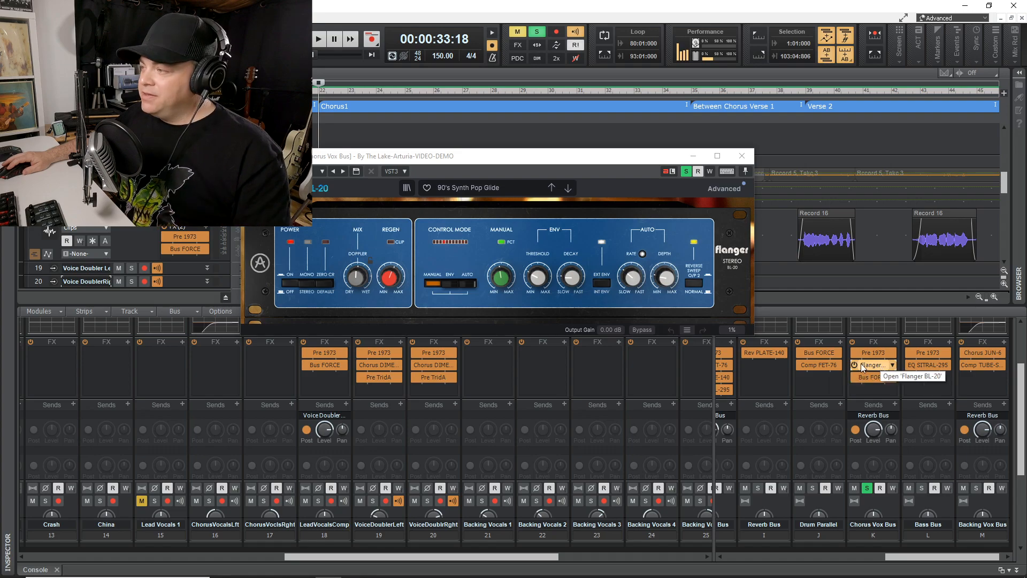
{"action": "left_click", "coordinate": [865, 378]}
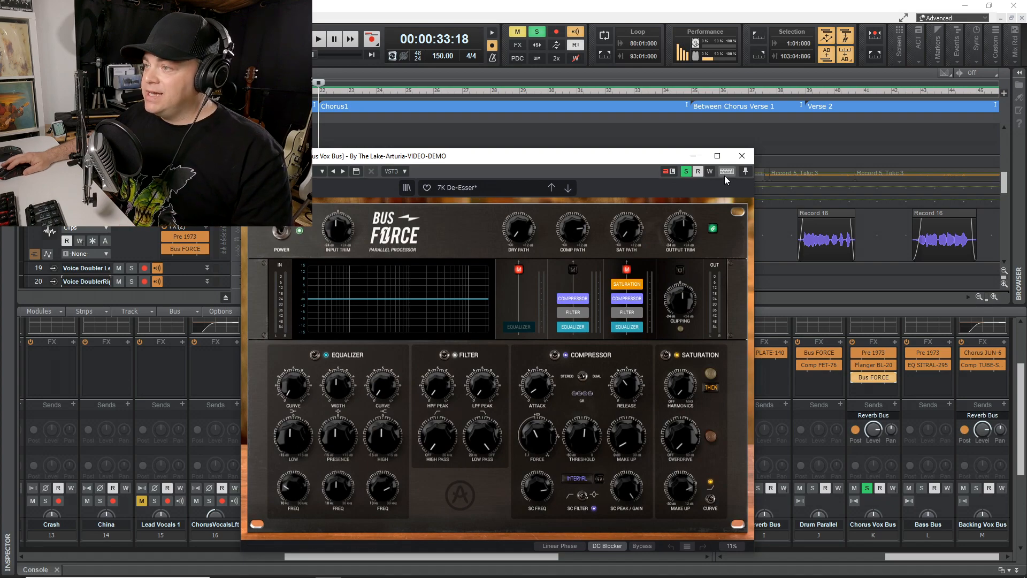
{"action": "left_click", "coordinate": [743, 156]}
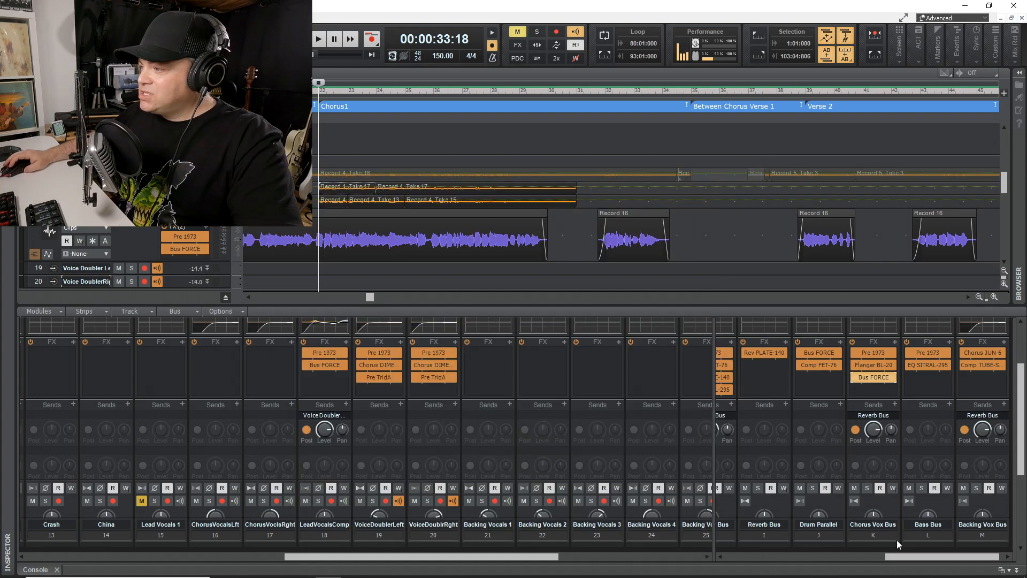
- Find the Vocal Reverbs bus in the console and open its Delay ETERNITY plugin
{"action": "left_click_drag", "start_coordinate": [935, 555], "coordinate": [868, 556]}
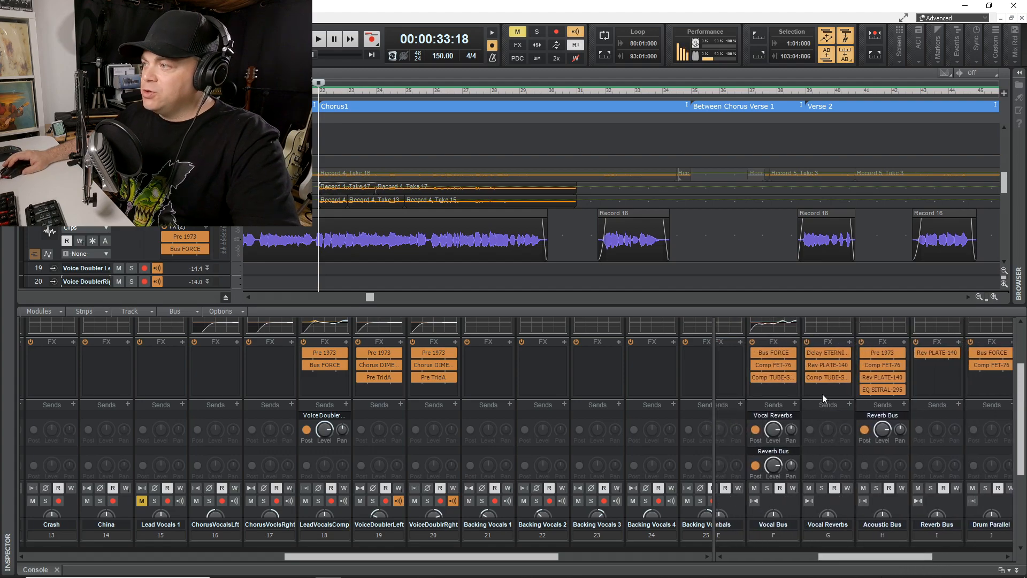
{"action": "scroll", "coordinate": [823, 393], "scroll_direction": "up", "scroll_amount": 2}
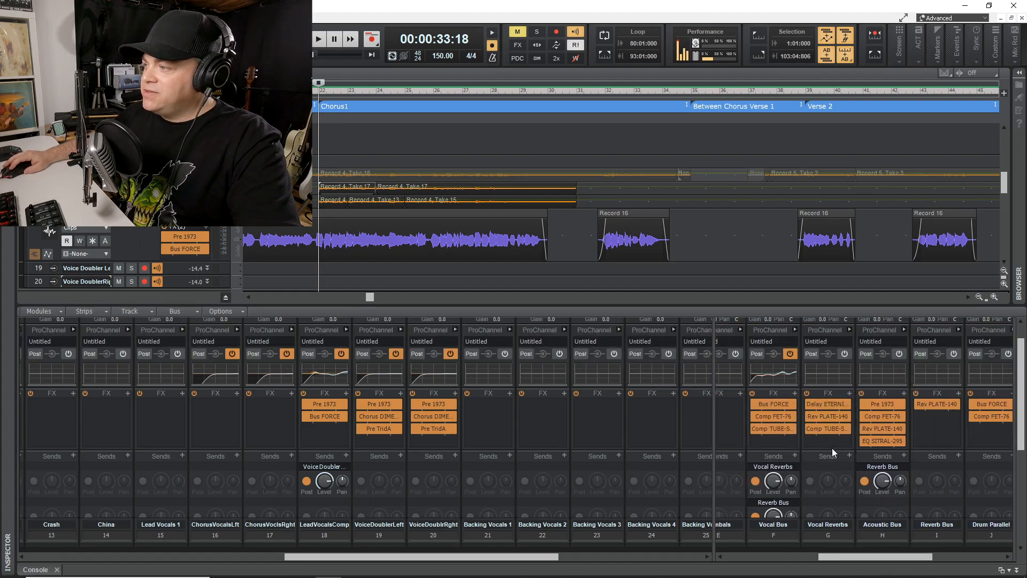
{"action": "scroll", "coordinate": [832, 448], "scroll_direction": "down", "scroll_amount": 1}
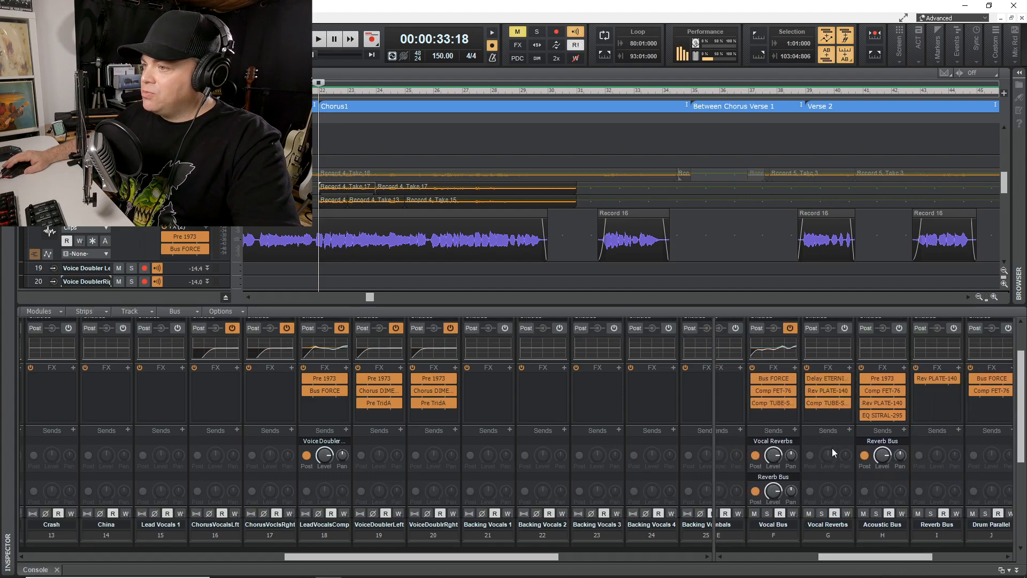
{"action": "double_click", "coordinate": [820, 380]}
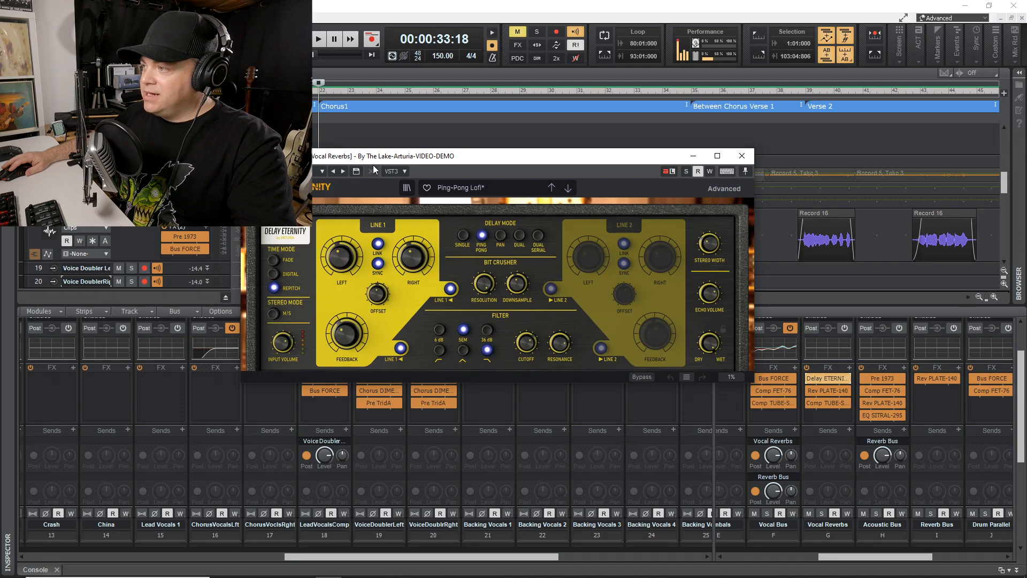
- Solo the Vocal Bus and Vocal Reverbs, then compare Chorus1 playback with Delay ETERNITY bypassed and re-enabled
{"action": "left_click", "coordinate": [768, 514]}
{"action": "left_click", "coordinate": [822, 513]}
{"action": "key", "text": "space"}
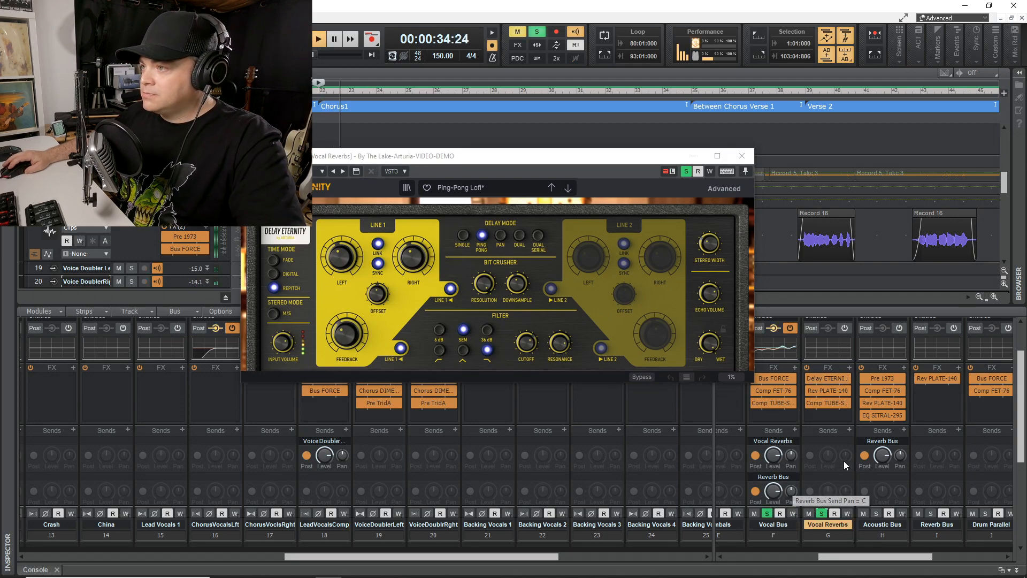
{"action": "left_click", "coordinate": [809, 378]}
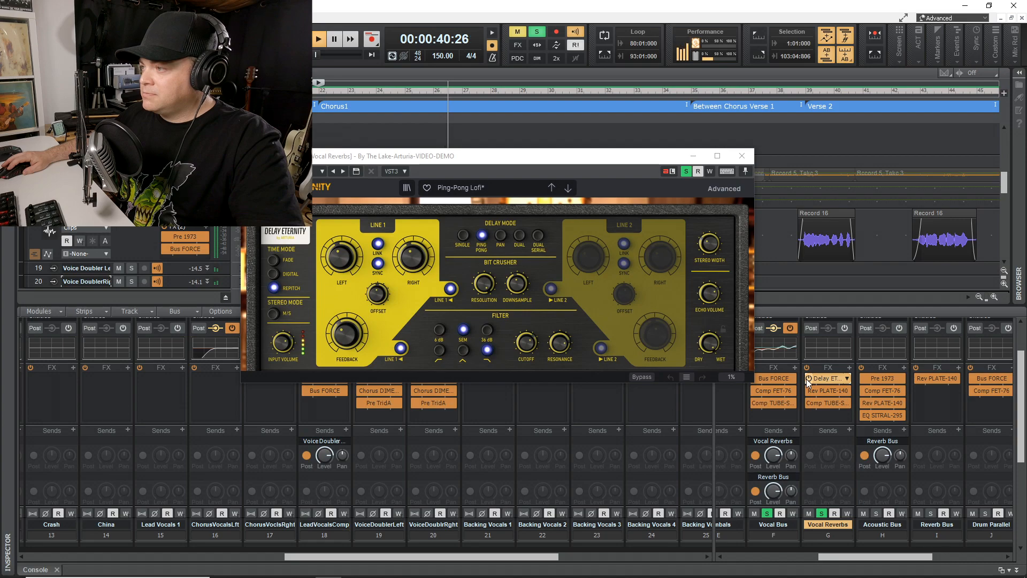
{"action": "key", "text": "space"}
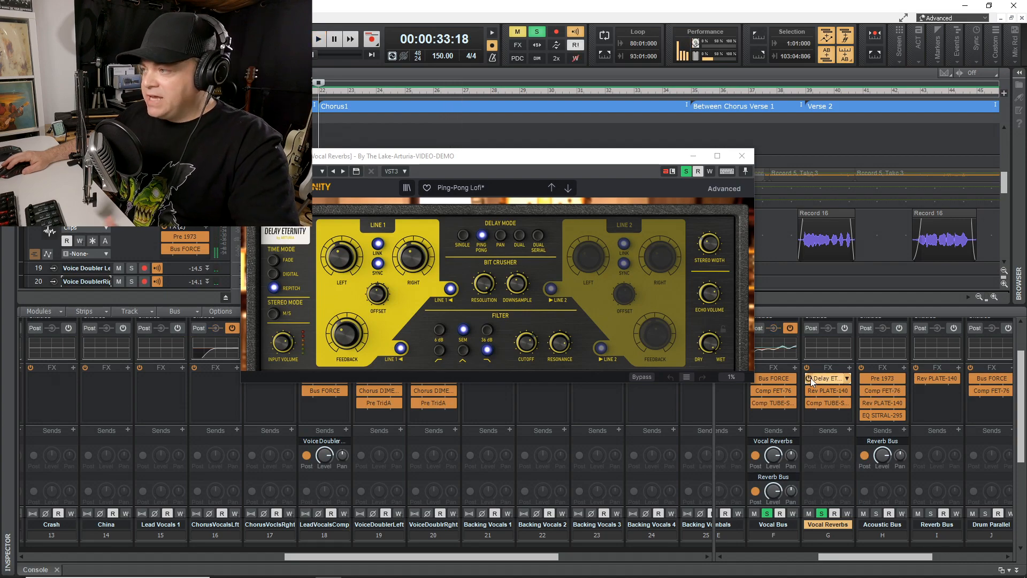
- Open Rev PLATE-140 on the Vocal Reverbs bus and compare Chorus1 playback with it bypassed and re-enabled
{"action": "double_click", "coordinate": [822, 396]}
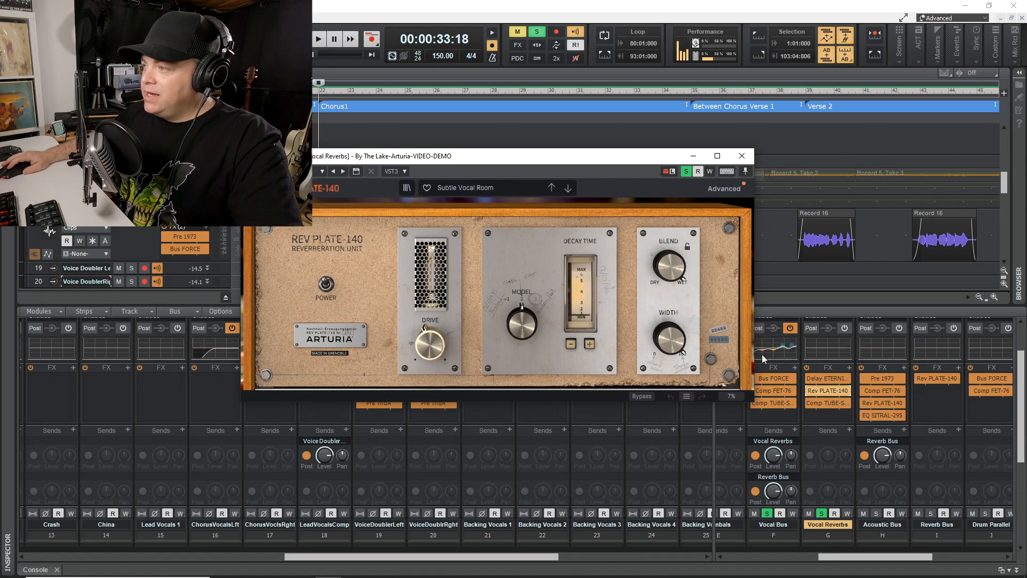
{"action": "key", "text": "space"}
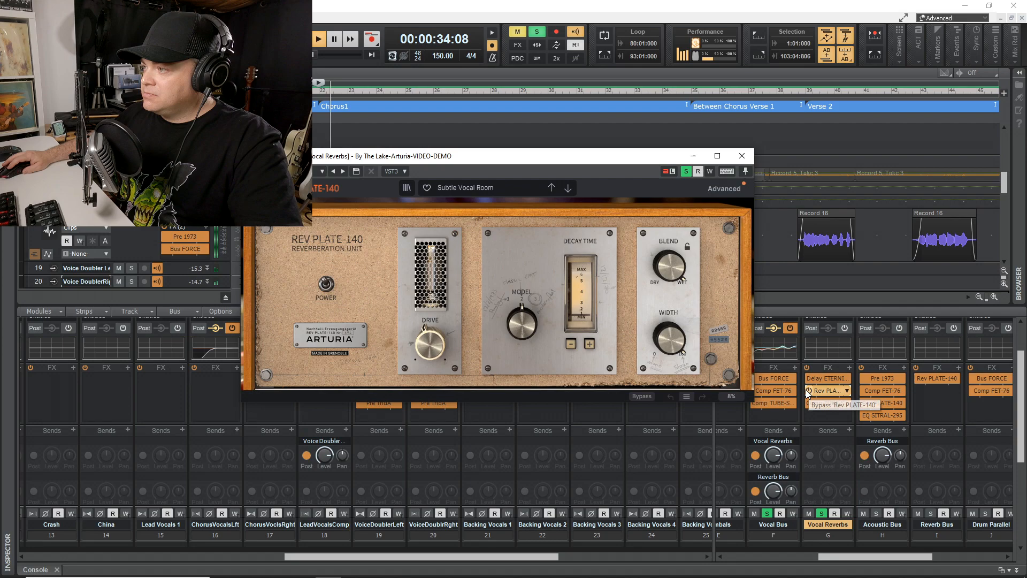
{"action": "left_click", "coordinate": [810, 391]}
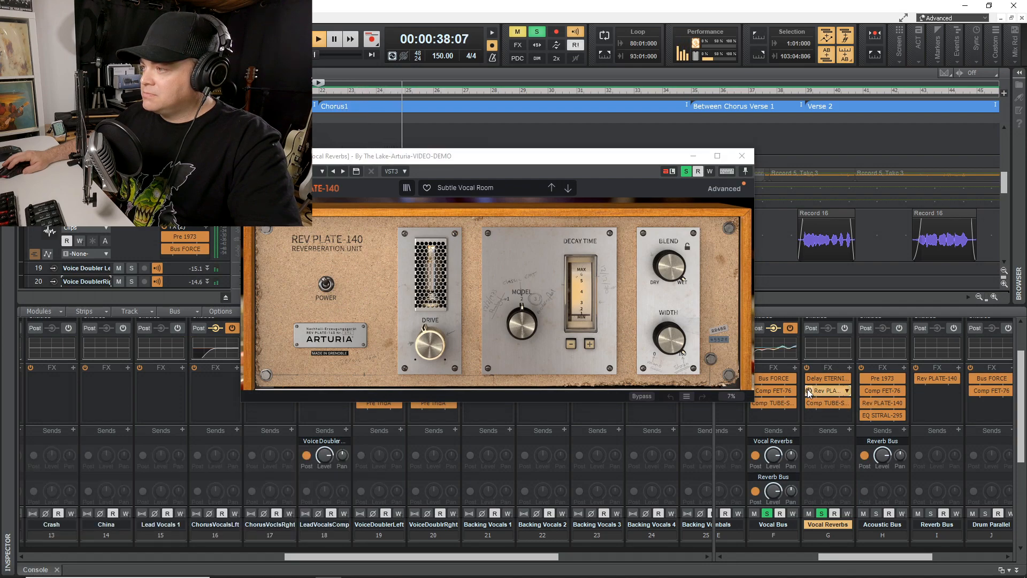
{"action": "key", "text": "space"}
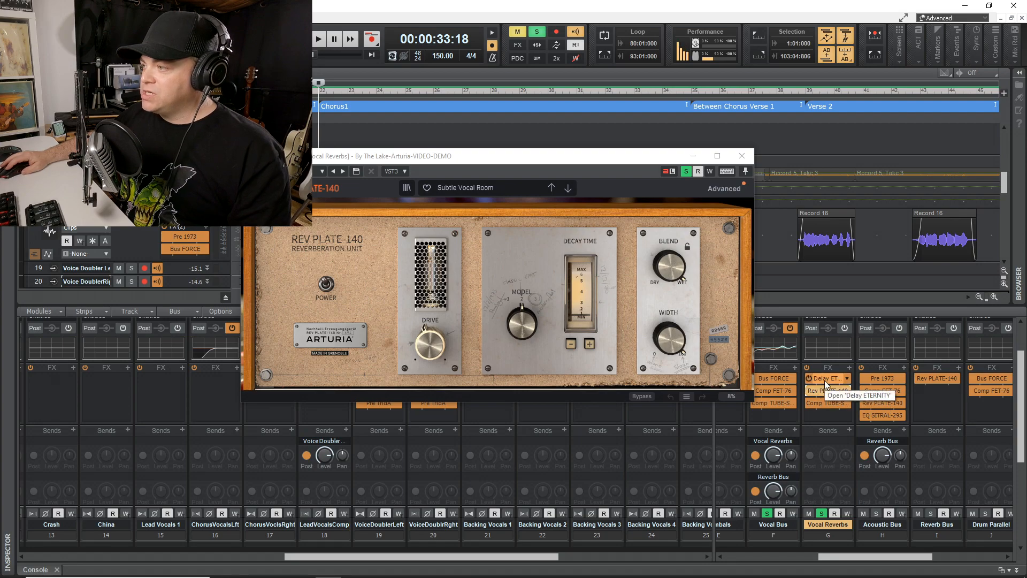
- Examine Comp TUBE-STA on the Vocal Reverbs bus while briefly playing Chorus1, then stop playback and close the plugin
{"action": "double_click", "coordinate": [834, 401]}
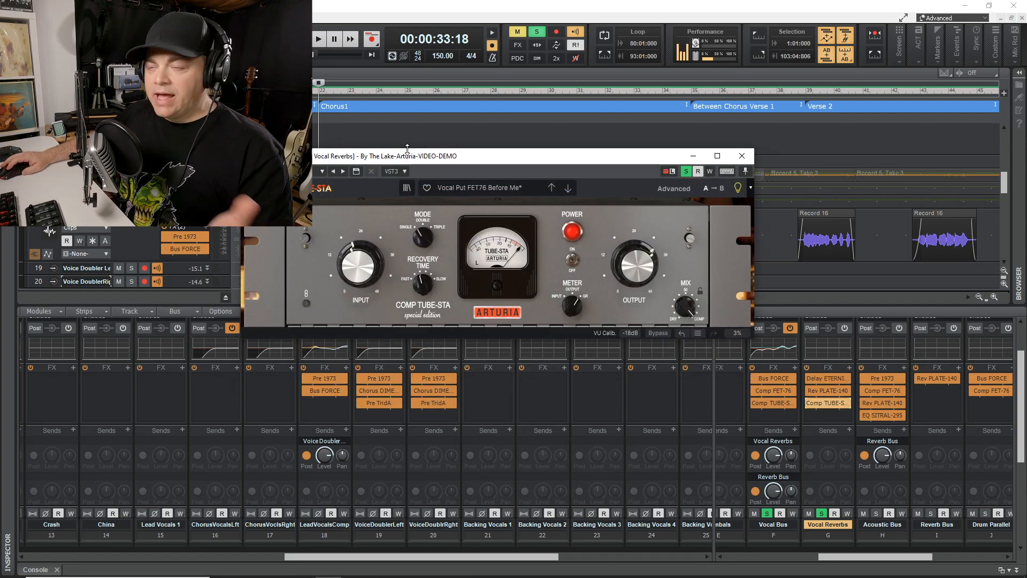
{"action": "left_click_drag", "start_coordinate": [424, 161], "coordinate": [434, 178]}
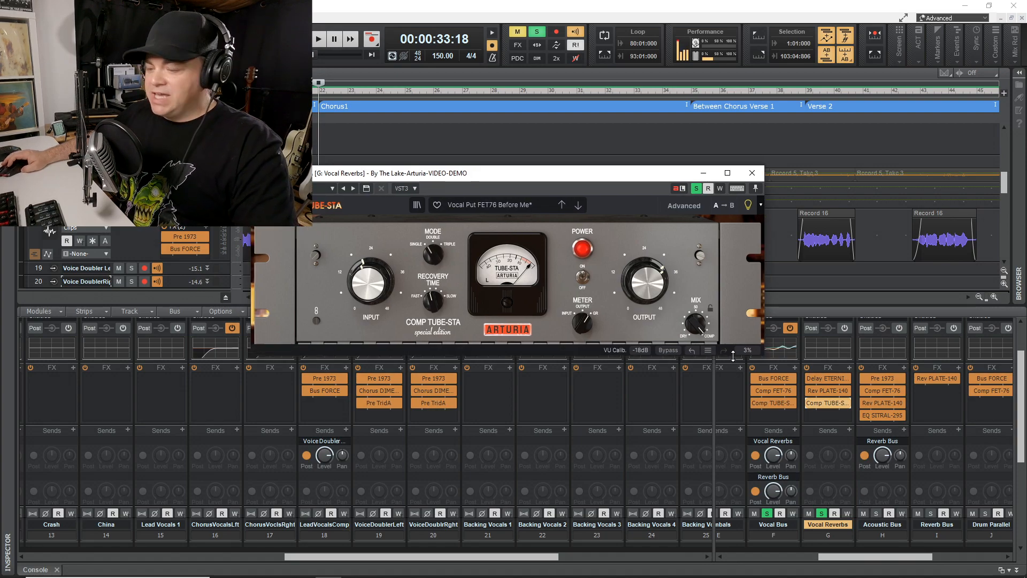
{"action": "key", "text": "space"}
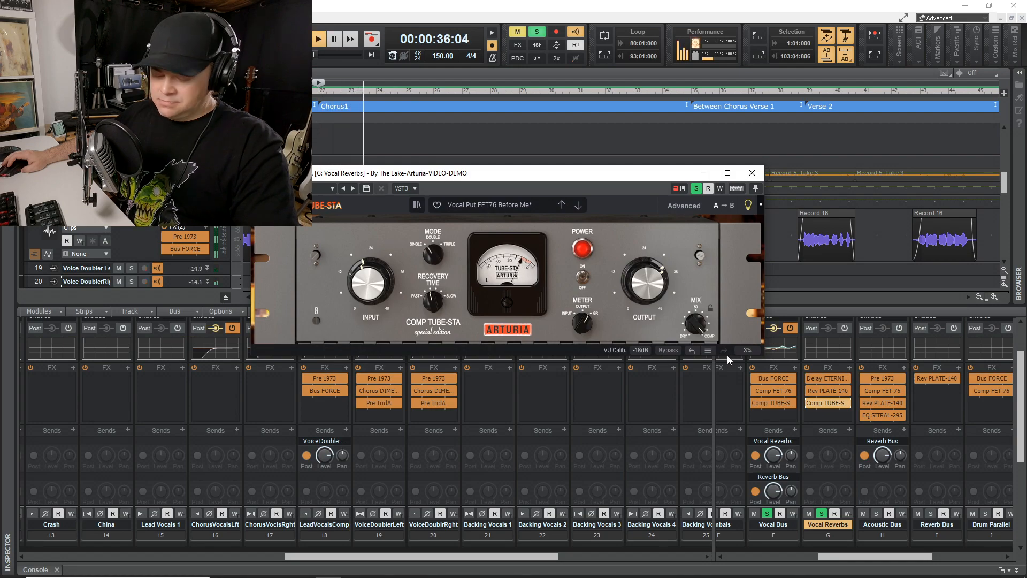
{"action": "key", "text": "space"}
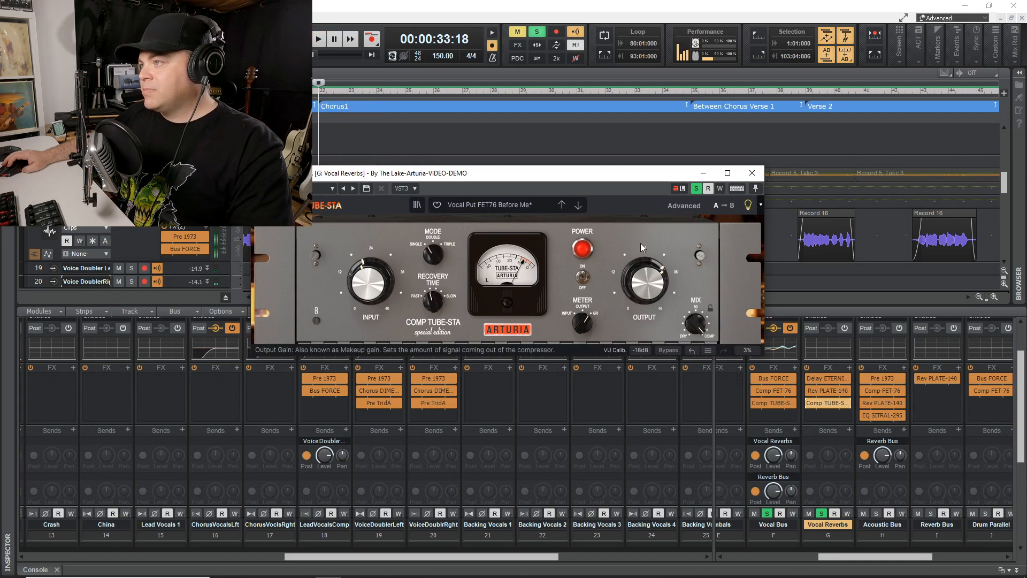
{"action": "left_click", "coordinate": [752, 173]}
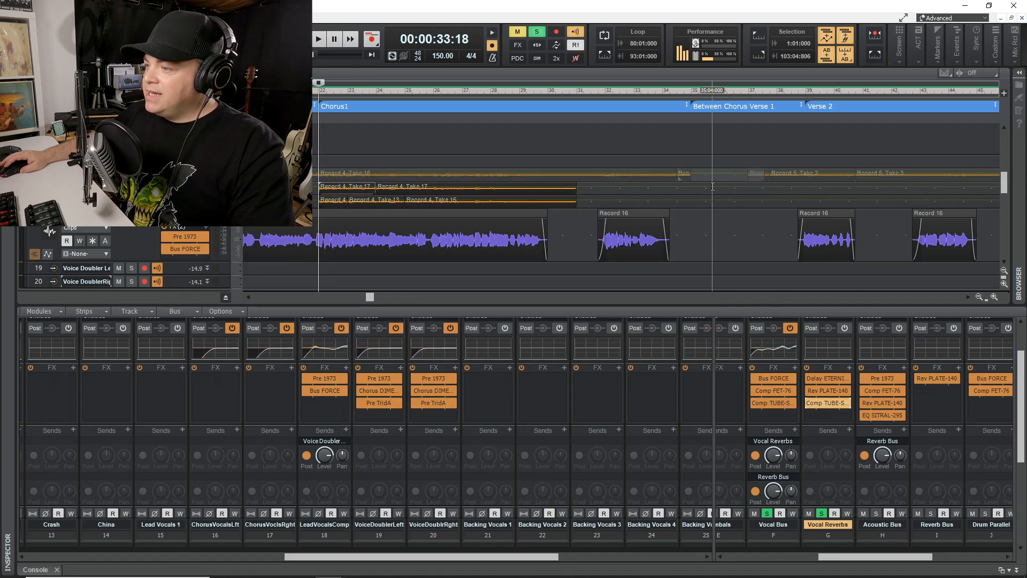
- Open Chorus JUN-6 on the Backing Vox Bus, solo the bus, and compare Chorus1 with the plugin bypassed and re-enabled
{"action": "left_click_drag", "start_coordinate": [465, 557], "coordinate": [504, 568]}
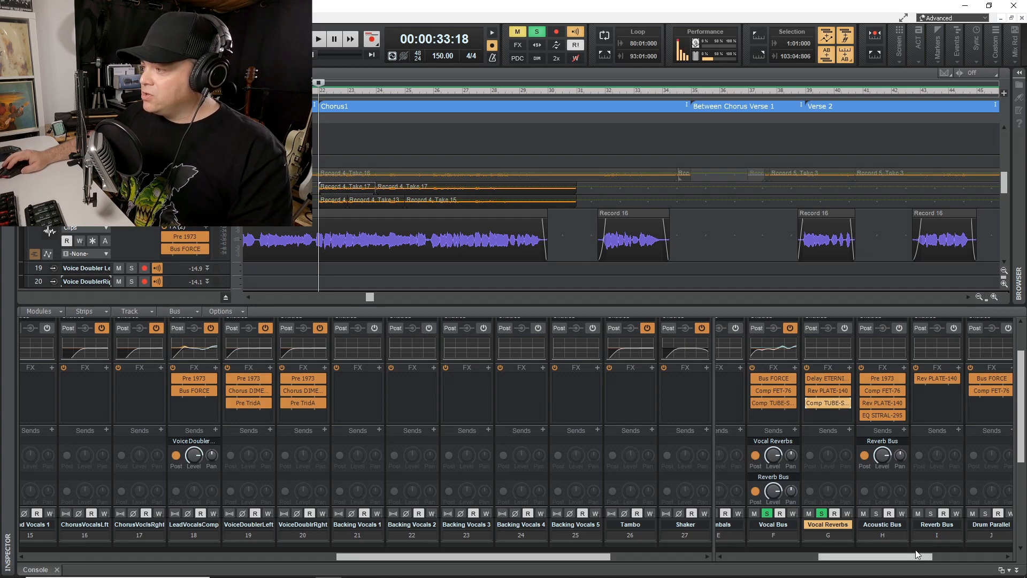
{"action": "left_click_drag", "start_coordinate": [866, 560], "coordinate": [955, 560]}
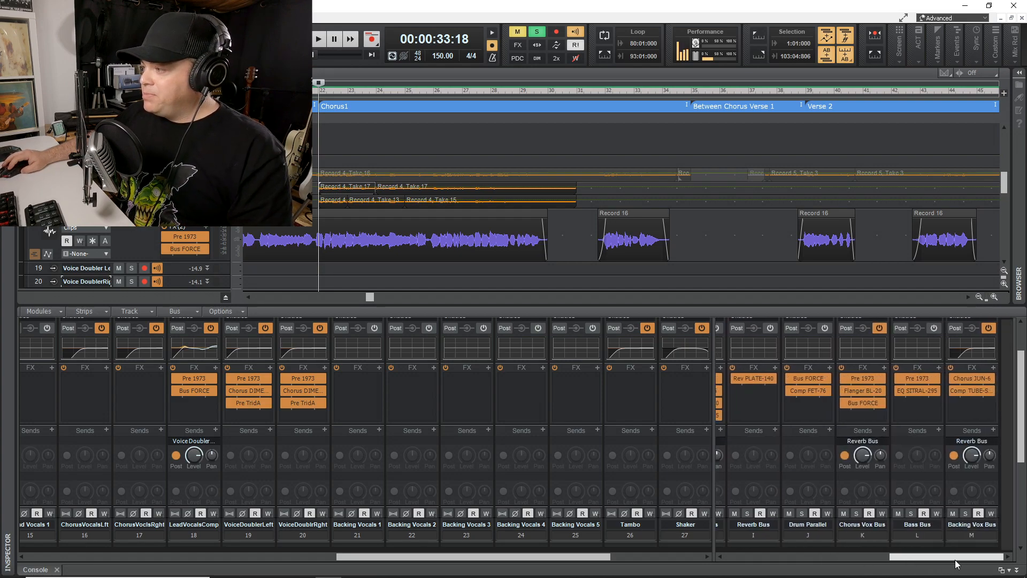
{"action": "double_click", "coordinate": [967, 379]}
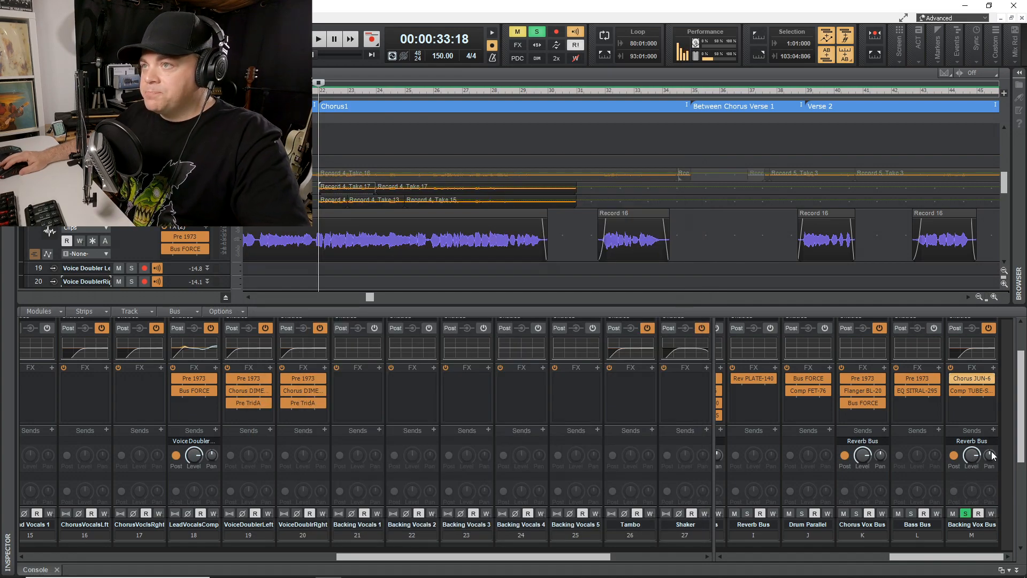
{"action": "key", "text": "space"}
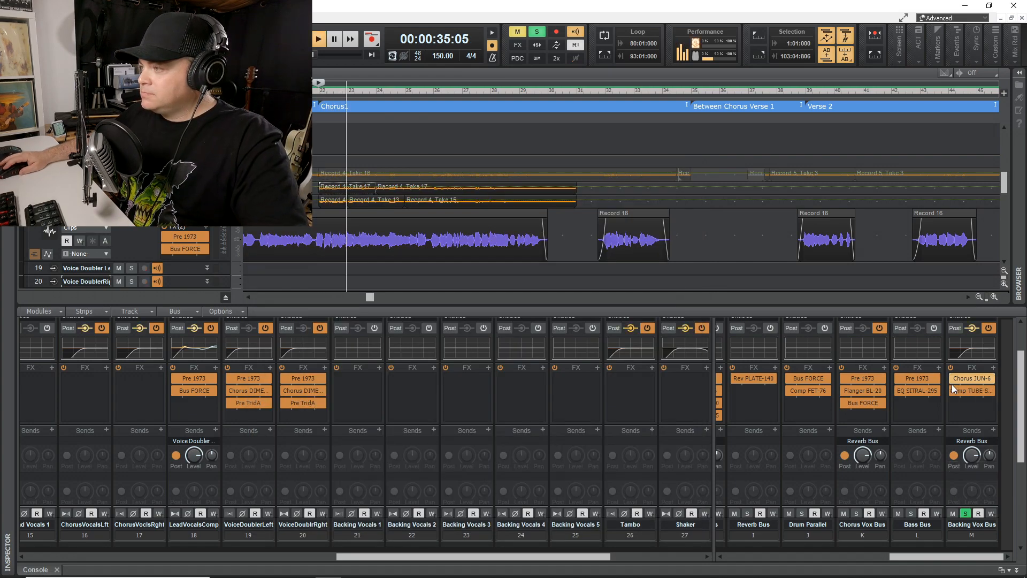
{"action": "left_click", "coordinate": [952, 378]}
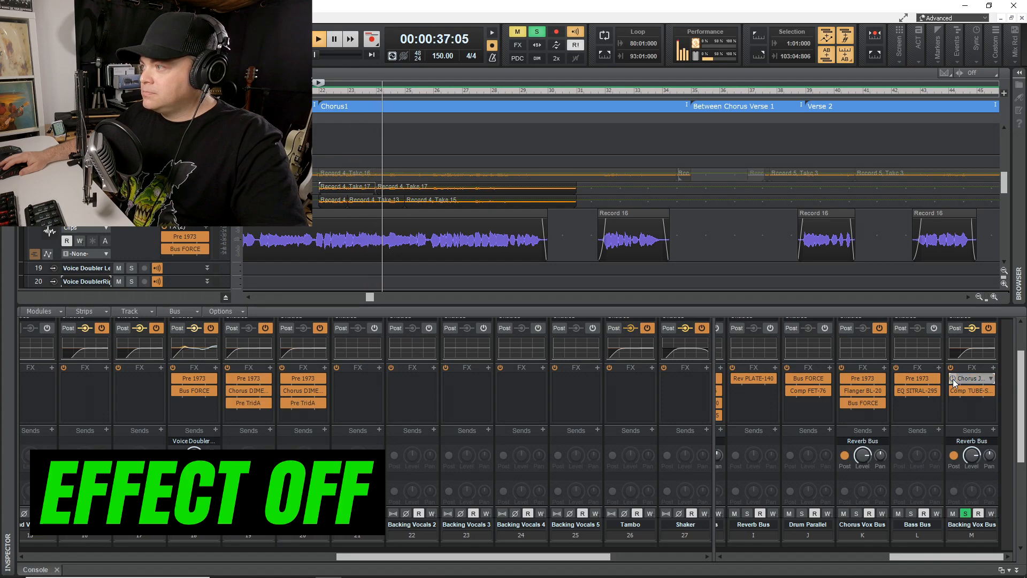
{"action": "left_click", "coordinate": [953, 379]}
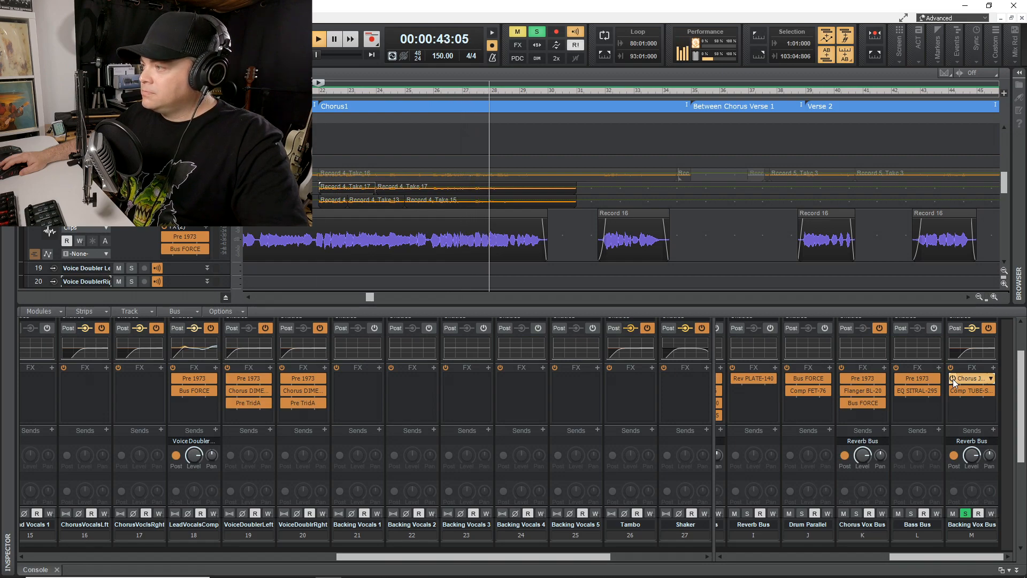
{"action": "key", "text": "space"}
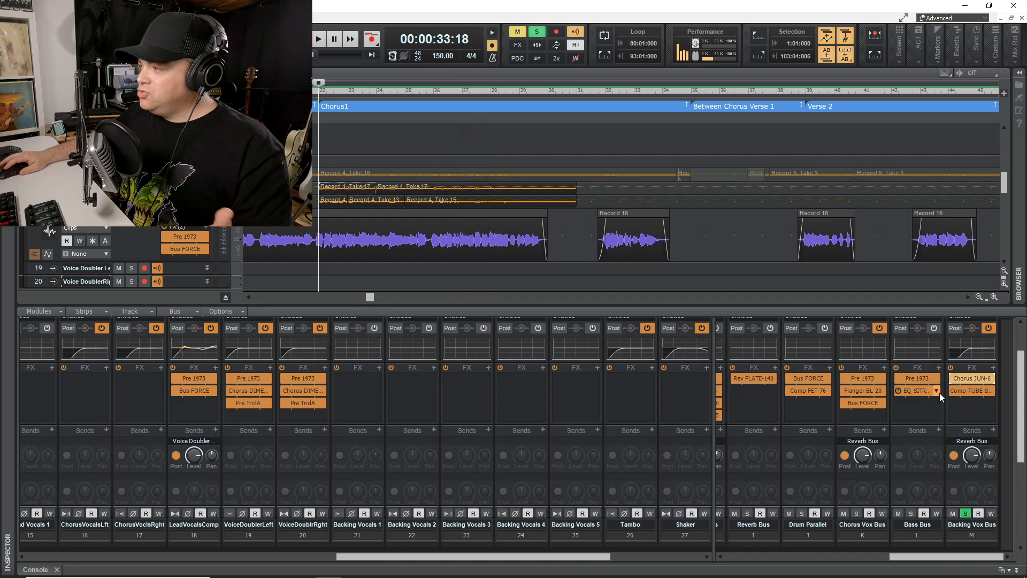
- Examine Comp TUBE-STA on the Backing Vox Bus during brief playback, then close the plugin and unsolo the bus
{"action": "double_click", "coordinate": [976, 394]}
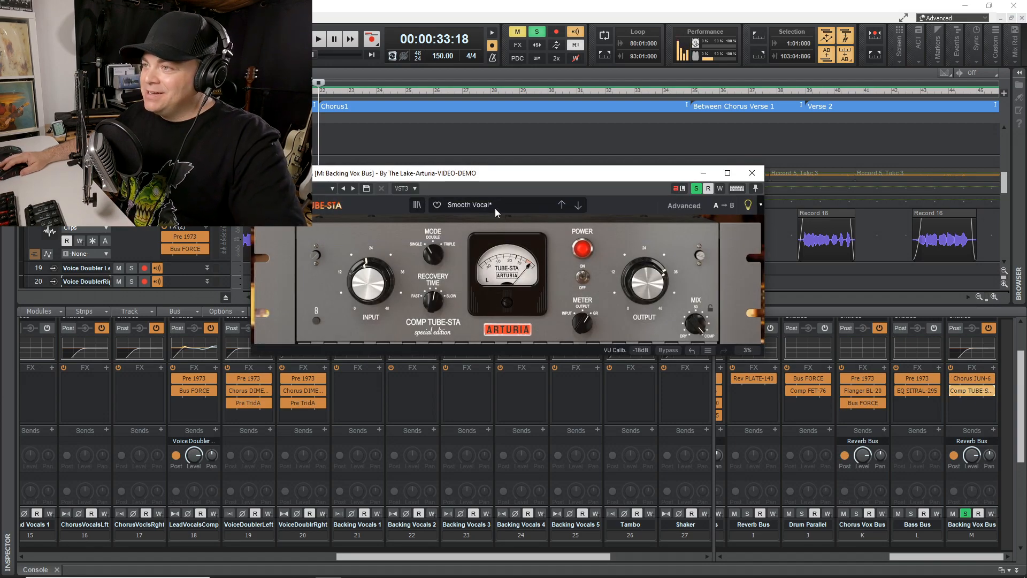
{"action": "key", "text": "space"}
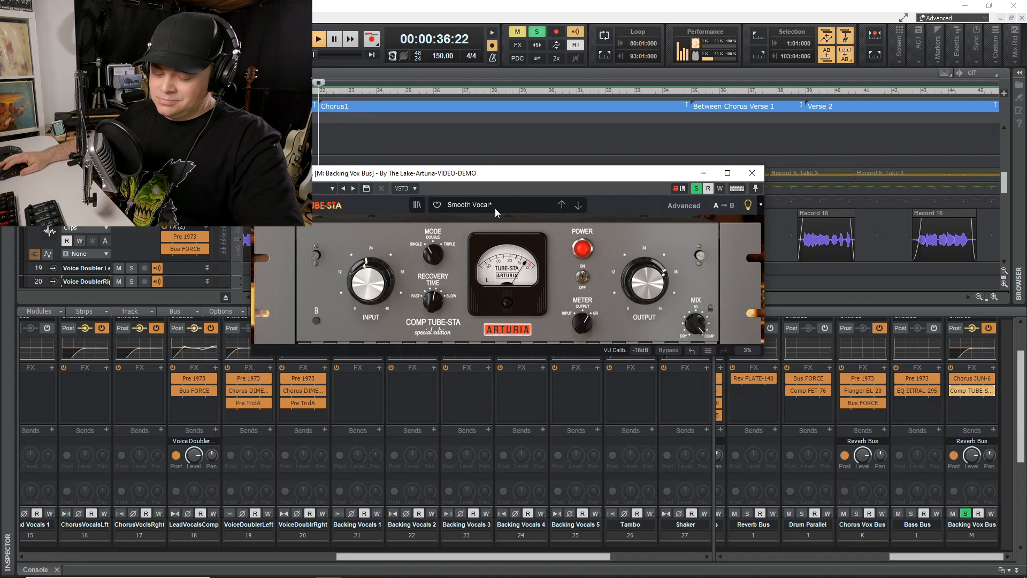
{"action": "key", "text": "space"}
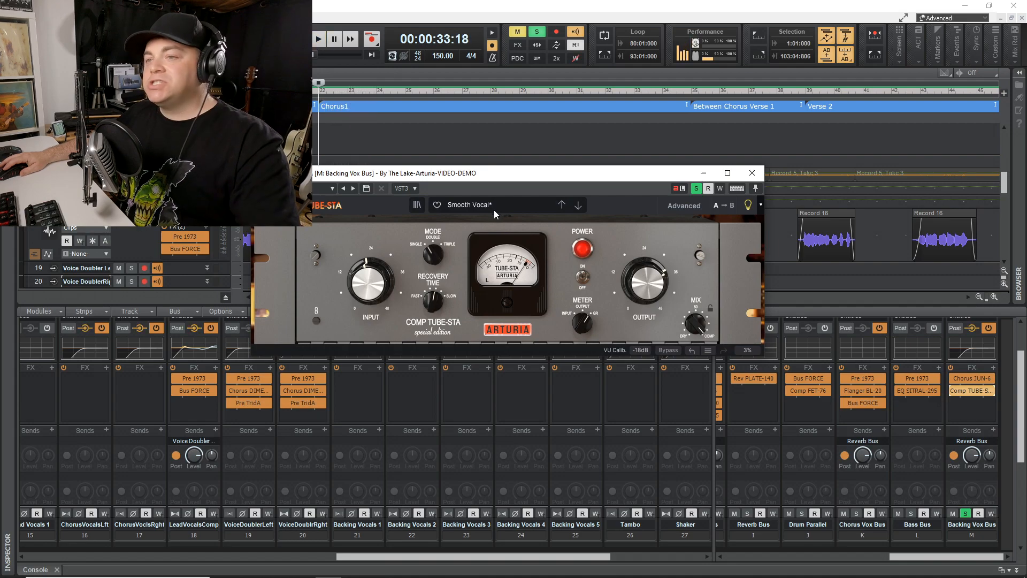
{"action": "left_click", "coordinate": [752, 173]}
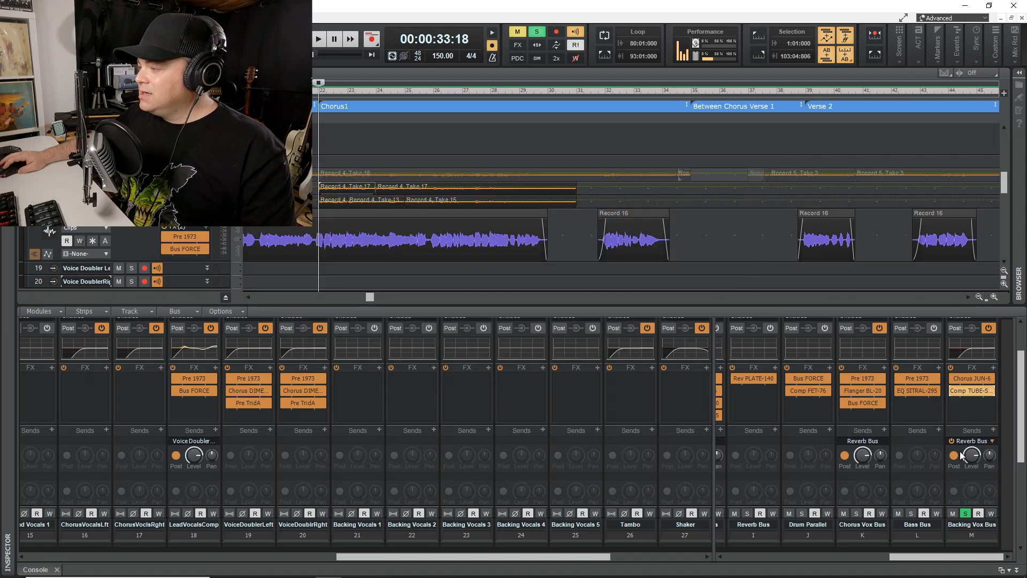
{"action": "left_click", "coordinate": [966, 513]}
- Select the Tambo track, solo it, and listen to it briefly from the start of Chorus1
{"action": "left_click_drag", "start_coordinate": [577, 558], "coordinate": [627, 558]}
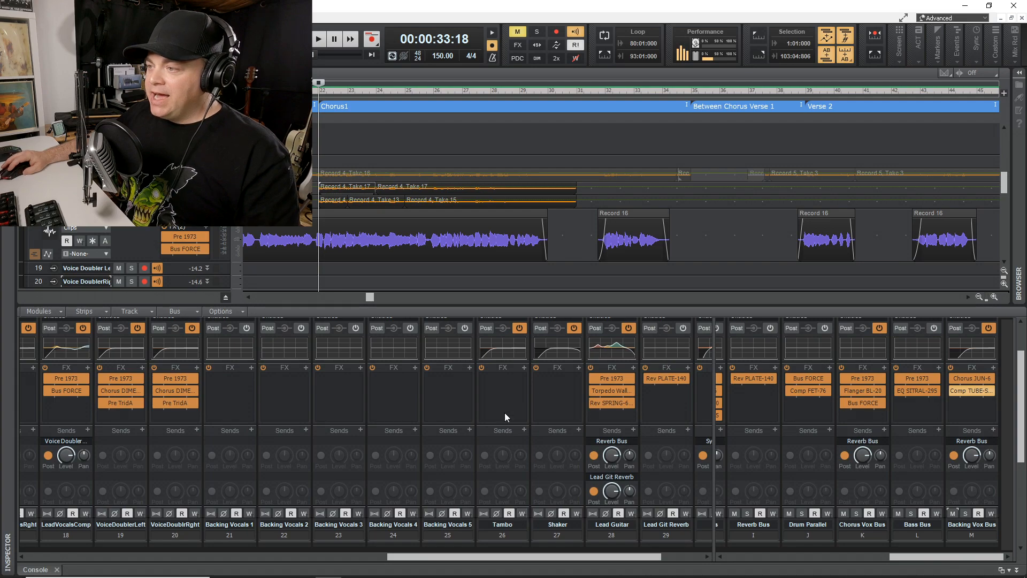
{"action": "left_click", "coordinate": [506, 401]}
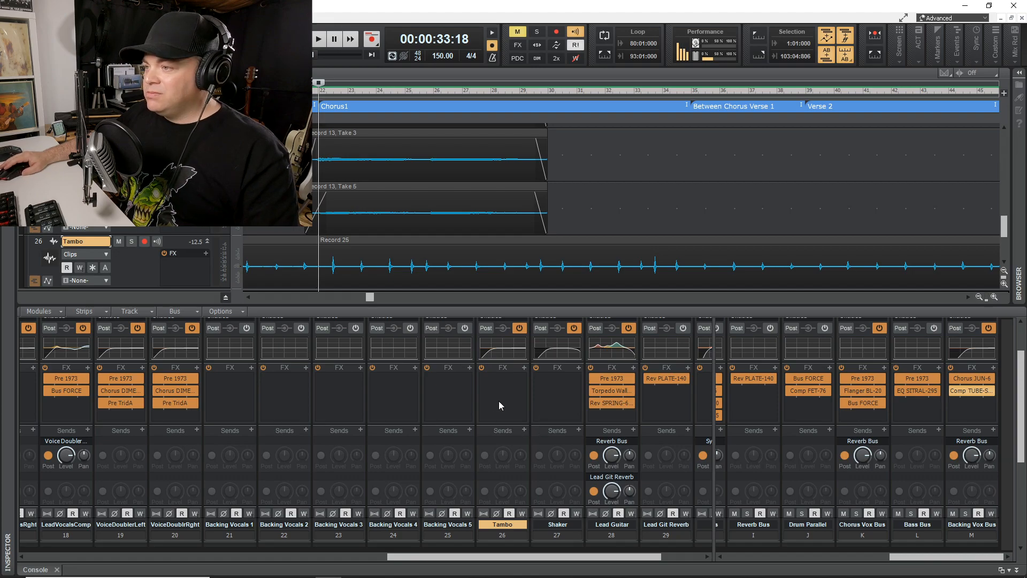
{"action": "scroll", "coordinate": [498, 400], "scroll_direction": "down", "scroll_amount": 1}
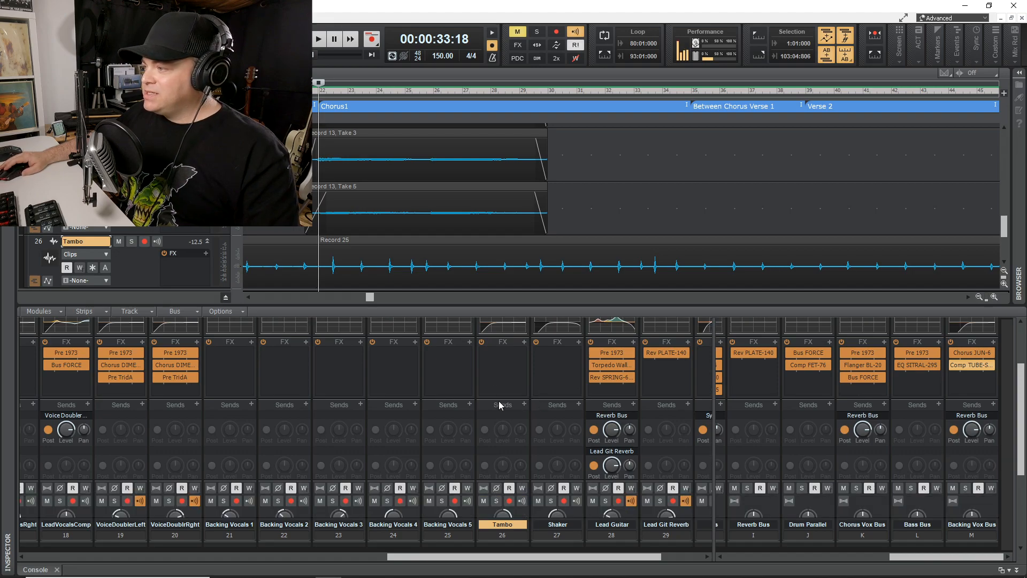
{"action": "left_click", "coordinate": [497, 502]}
{"action": "key", "text": "space"}
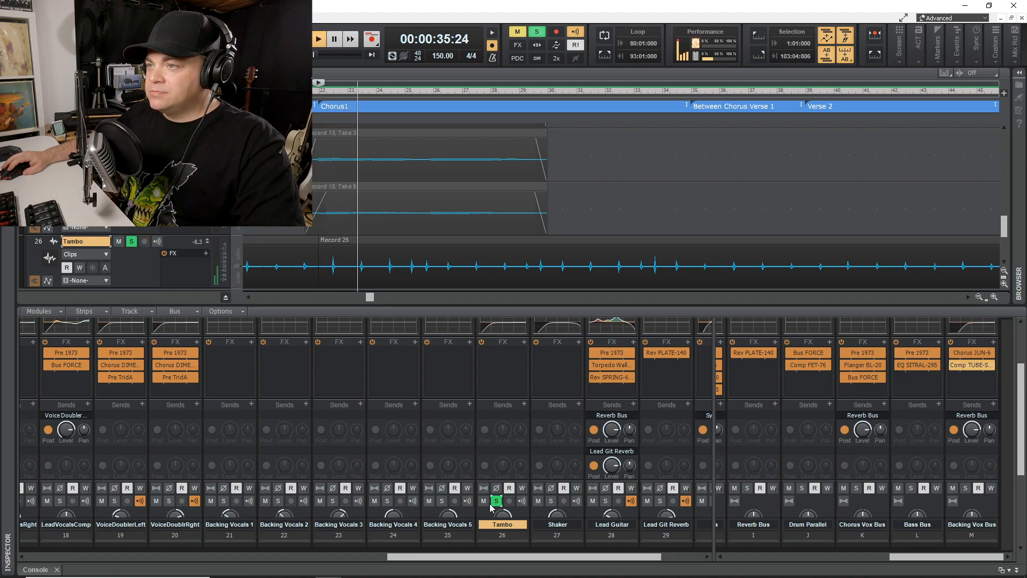
{"action": "key", "text": "space"}
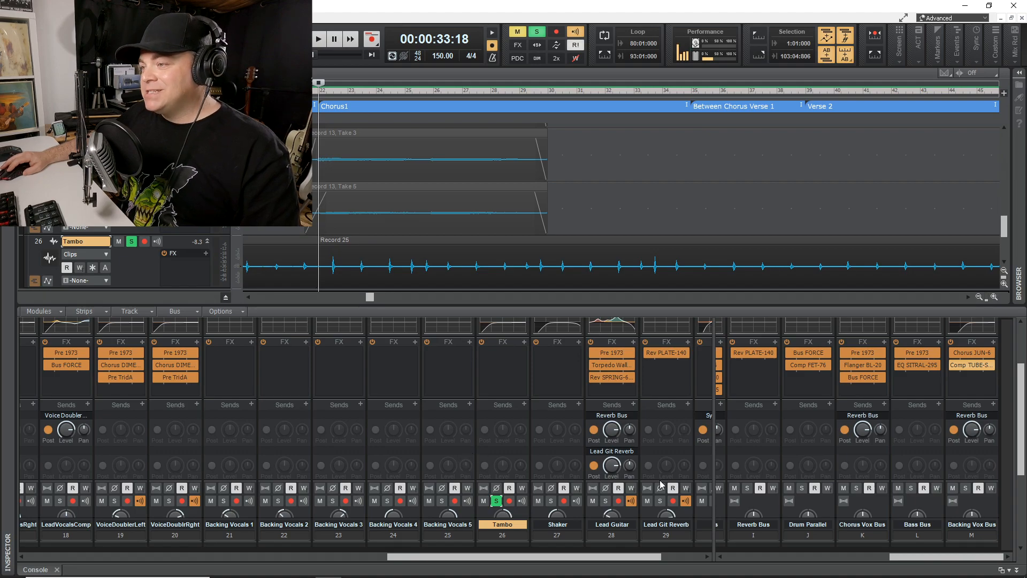
- Unsolo the Tambo track, solo Shaker to hear it briefly from the start of Chorus1, then unsolo it
{"action": "left_click", "coordinate": [497, 501]}
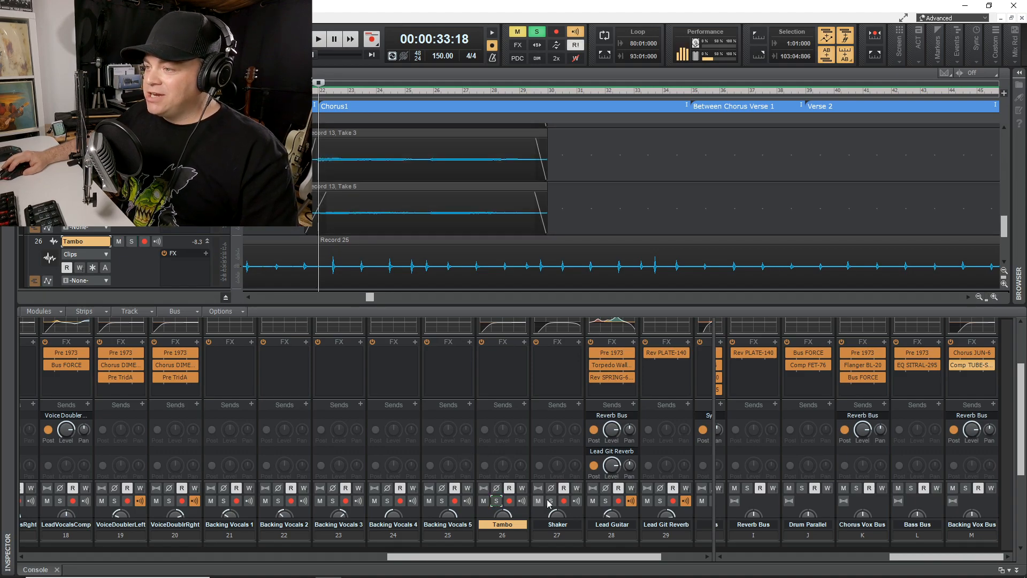
{"action": "left_click", "coordinate": [551, 501]}
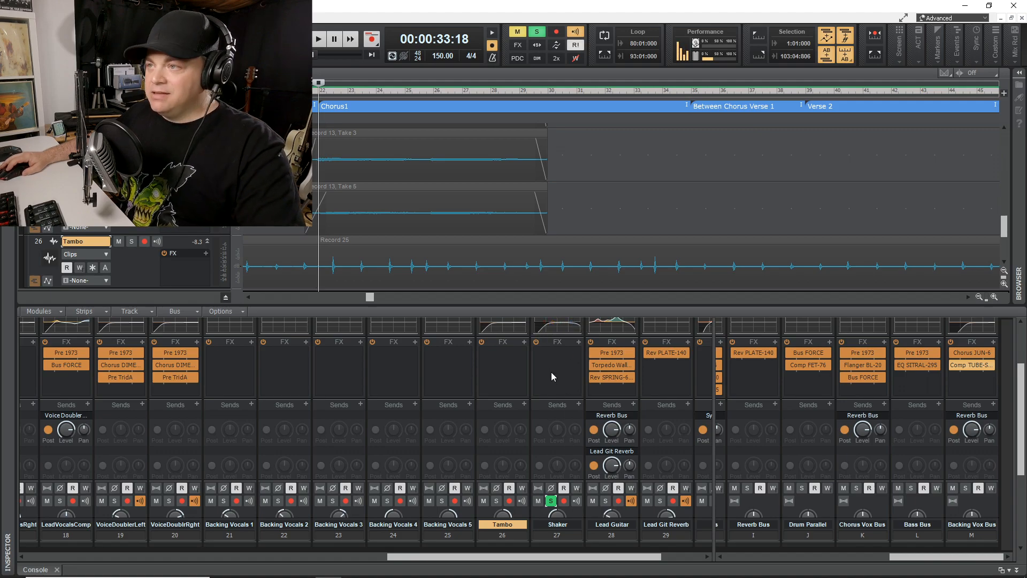
{"action": "key", "text": "space"}
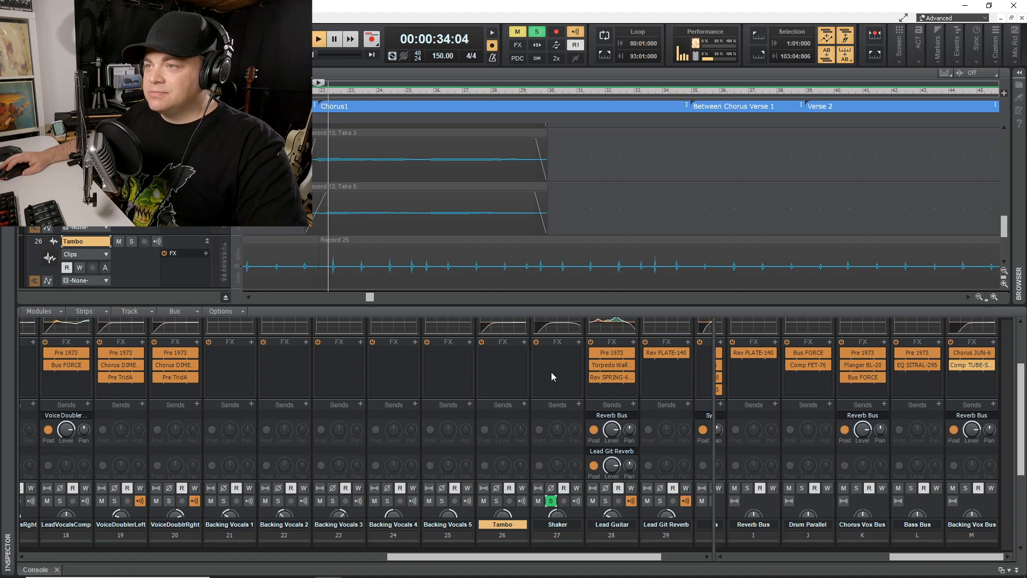
{"action": "key", "text": "space"}
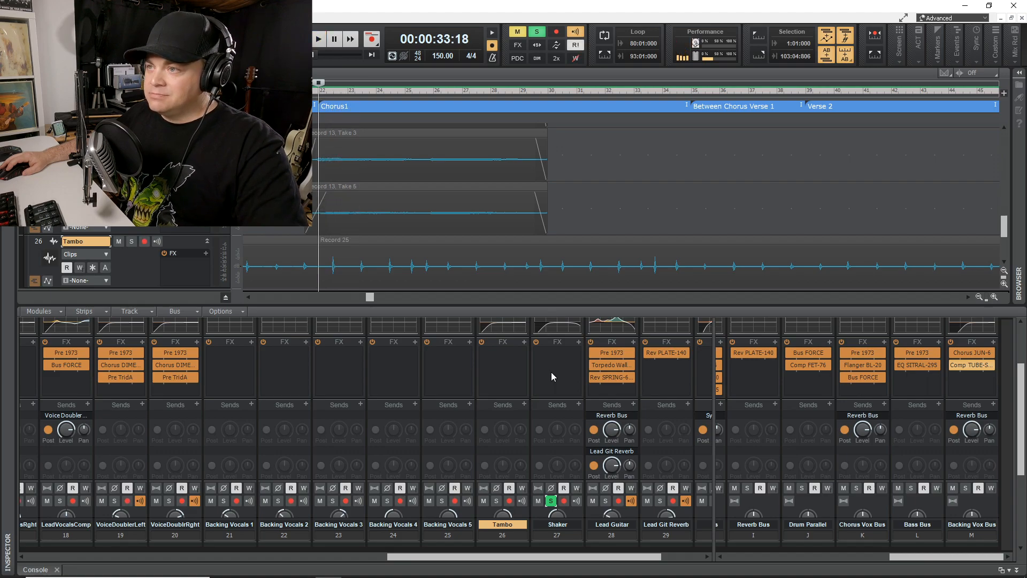
{"action": "left_click", "coordinate": [551, 501]}
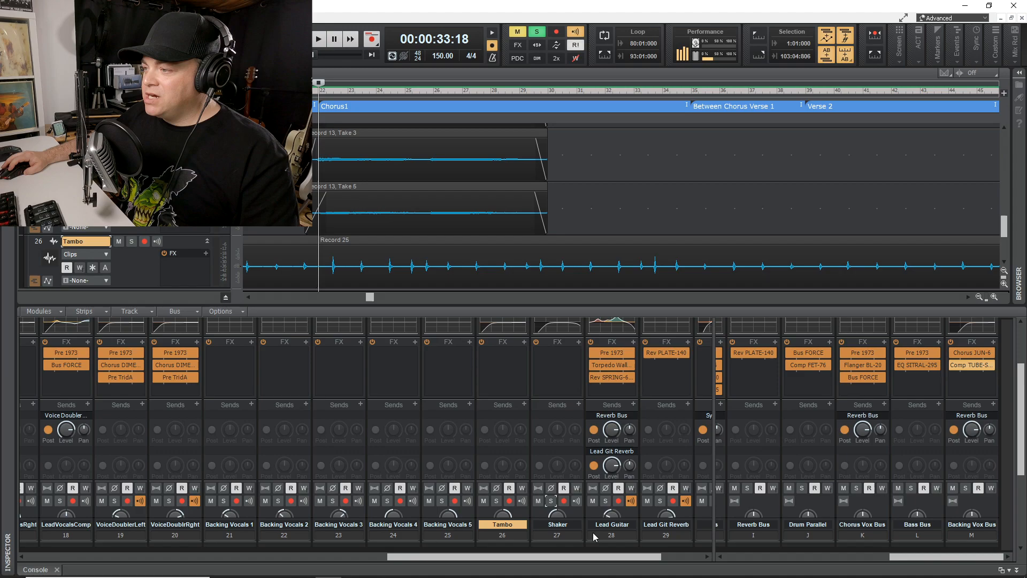
- Open and examine the Torpedo Wall of Sound plugin on the Lead Guitar track, then close it
{"action": "left_click_drag", "start_coordinate": [575, 563], "coordinate": [637, 570]}
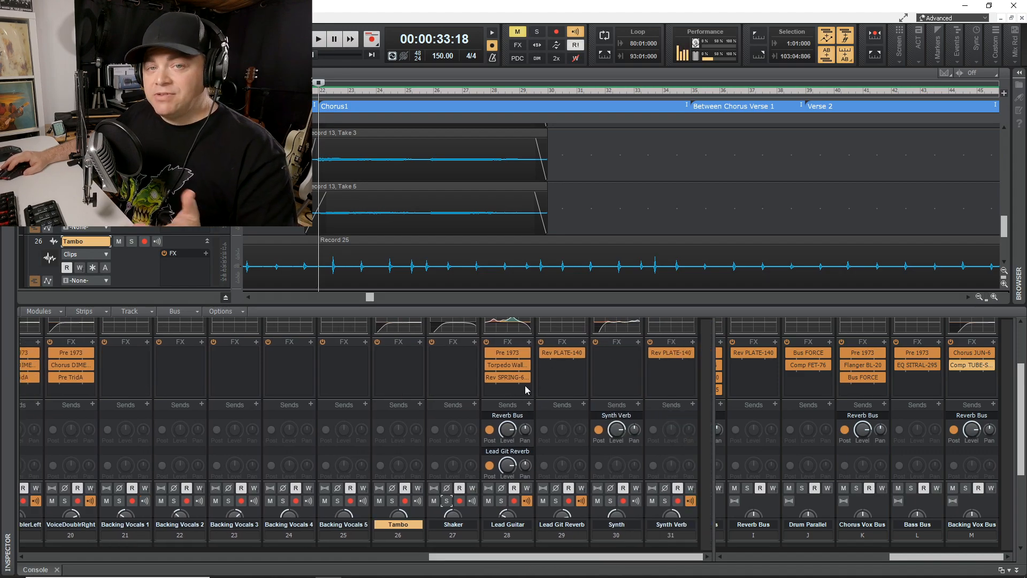
{"action": "double_click", "coordinate": [500, 365]}
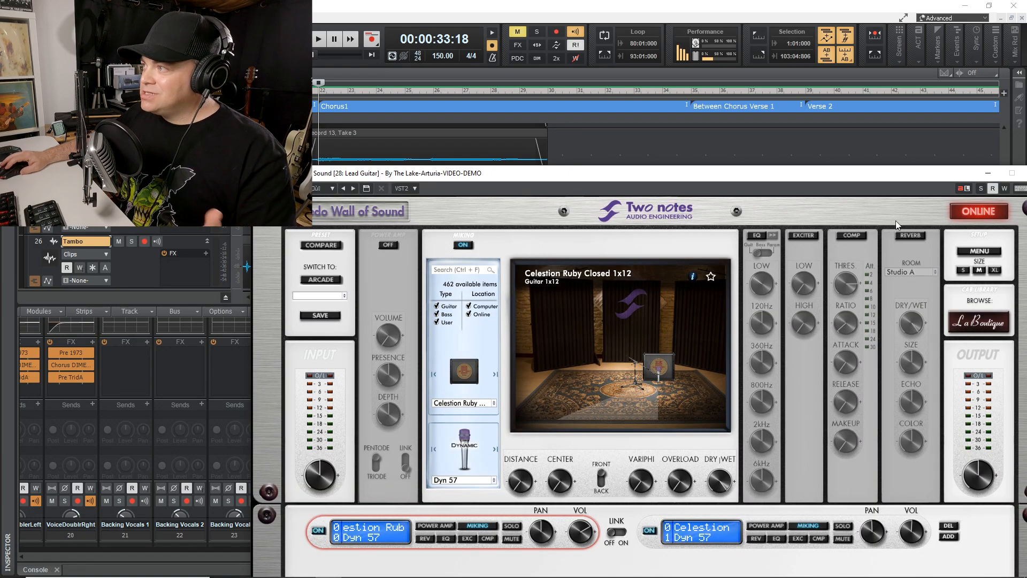
{"action": "left_click_drag", "start_coordinate": [880, 171], "coordinate": [724, 140]}
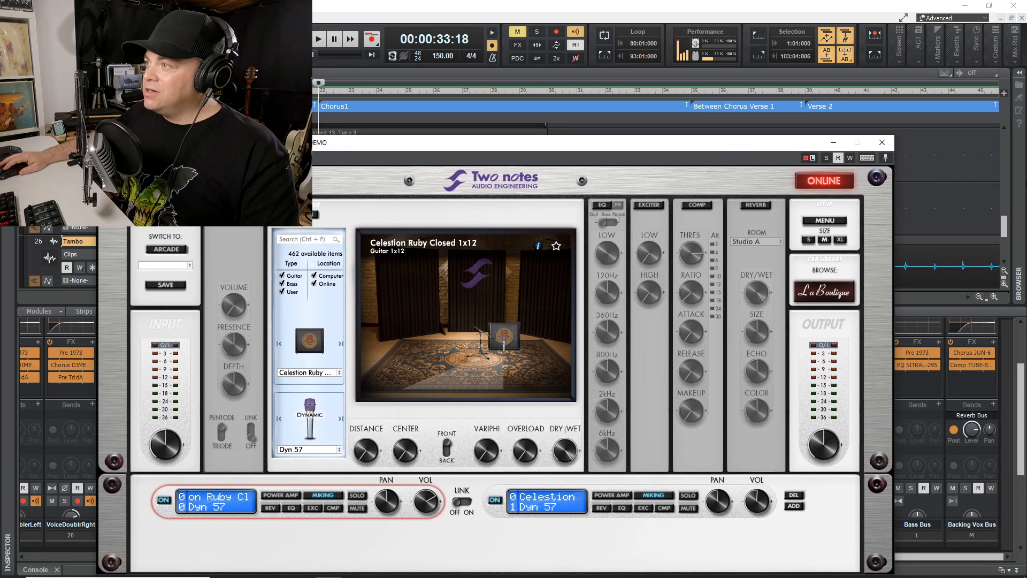
{"action": "left_click", "coordinate": [880, 143]}
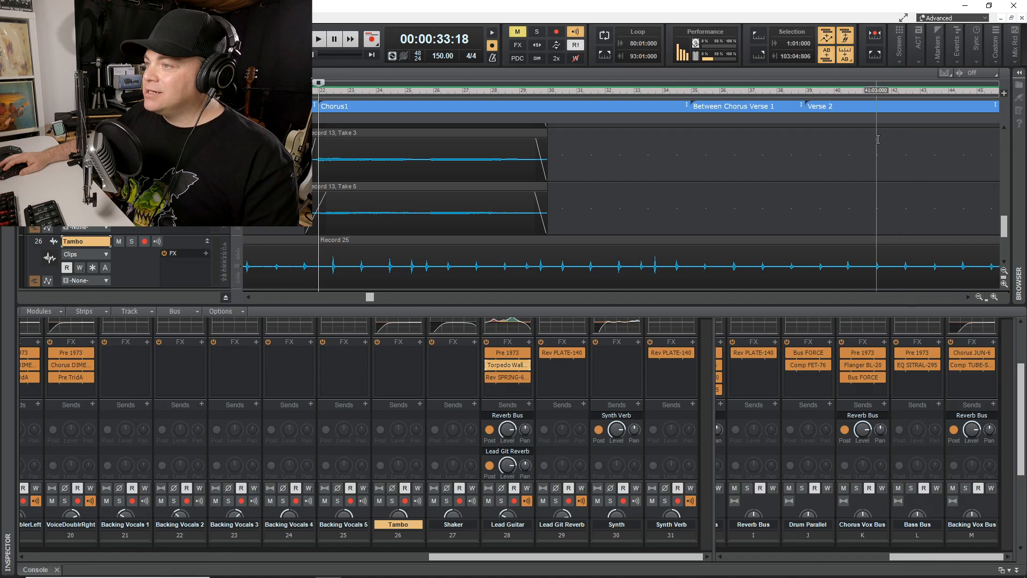
- Open Pre 1973 on the Lead Guitar track, solo the track, and start playback from Between Chorus Verse 1
{"action": "double_click", "coordinate": [508, 354]}
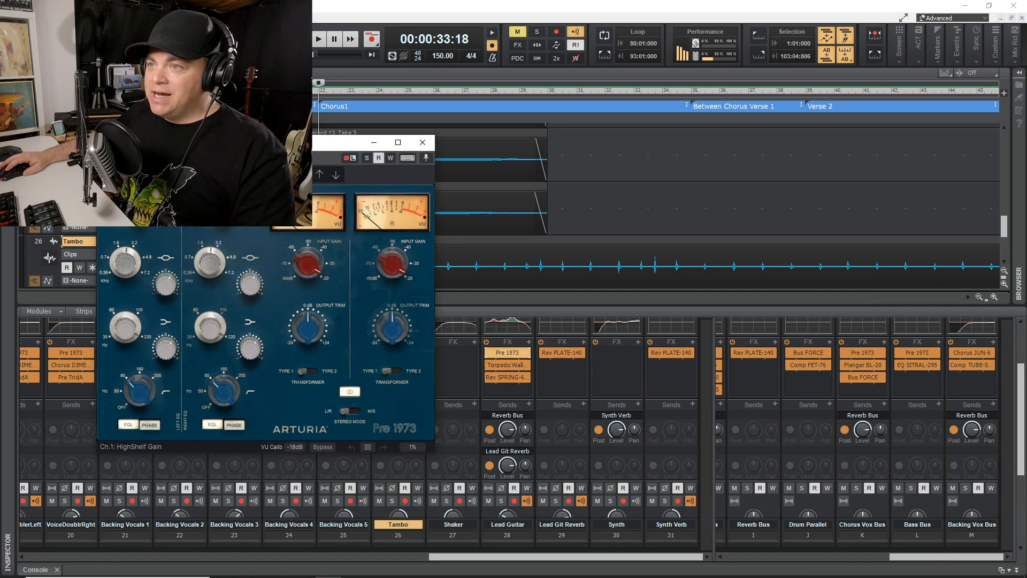
{"action": "mouse_move", "coordinate": [301, 269]}
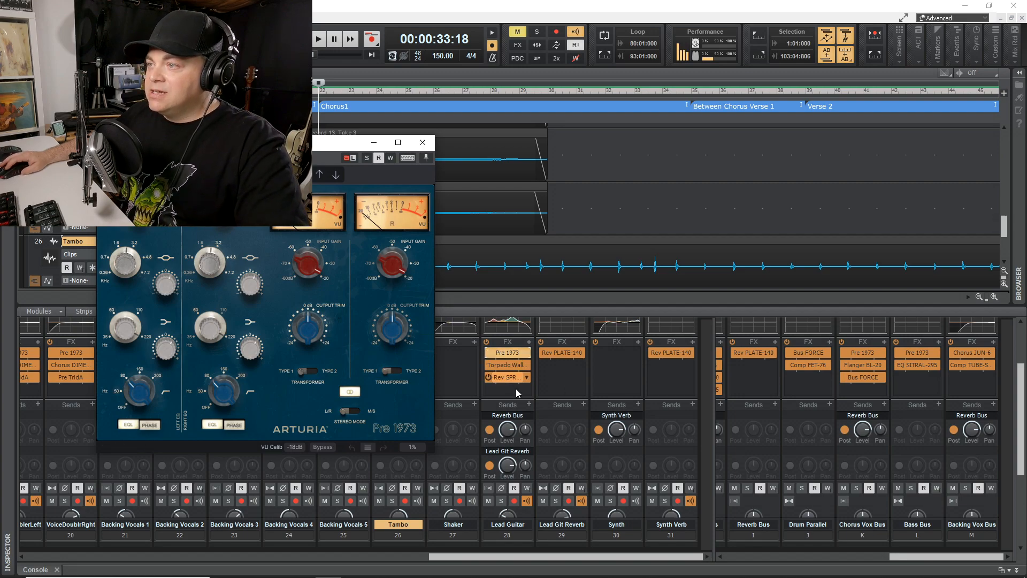
{"action": "left_click", "coordinate": [502, 500]}
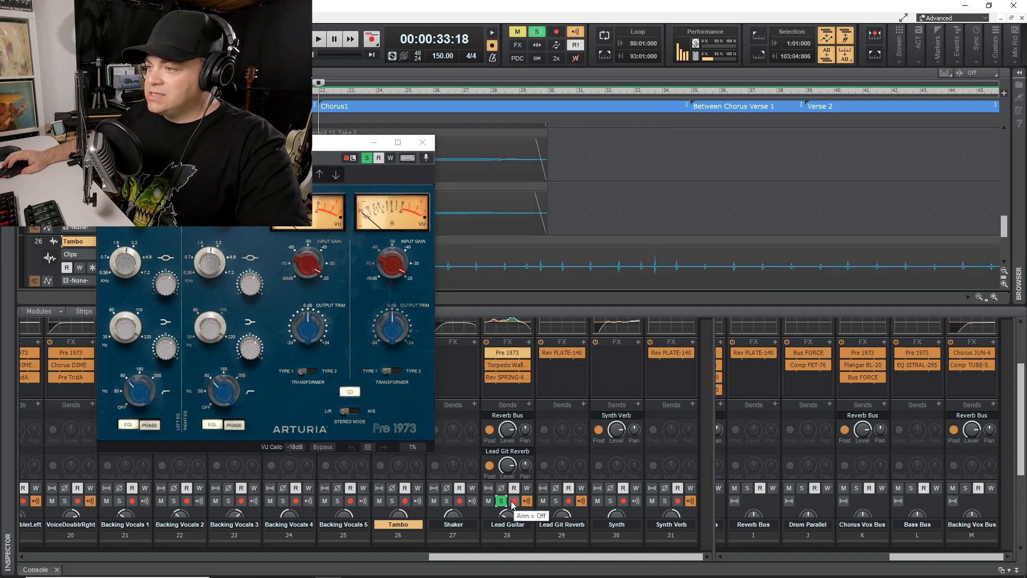
{"action": "key", "text": "space"}
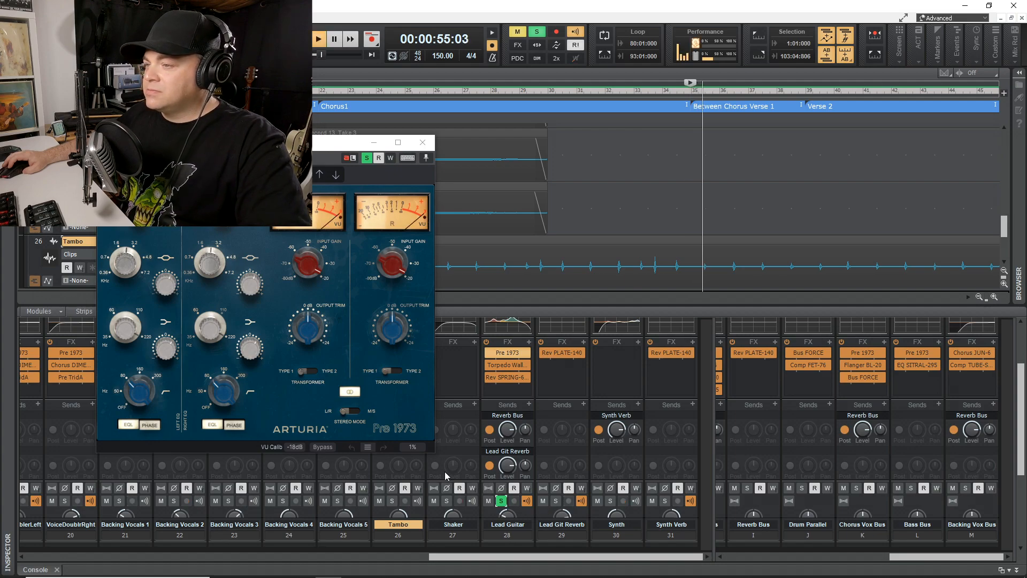
- Compare the soloed Lead Guitar with Pre 1973 bypassed and re-enabled over two playback passes, then stop playback
{"action": "left_click", "coordinate": [489, 352]}
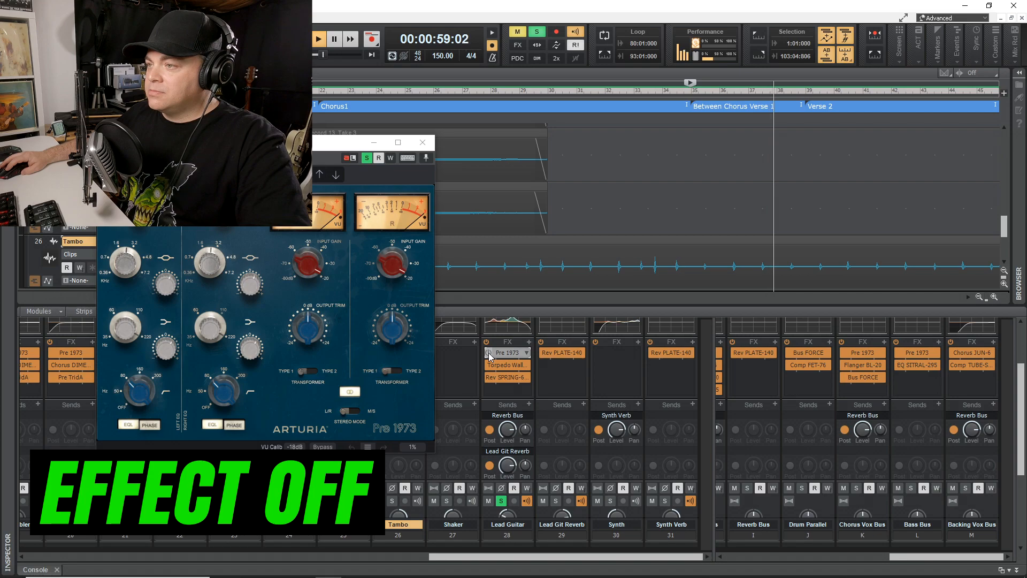
{"action": "left_click", "coordinate": [489, 352]}
{"action": "key", "text": "space"}
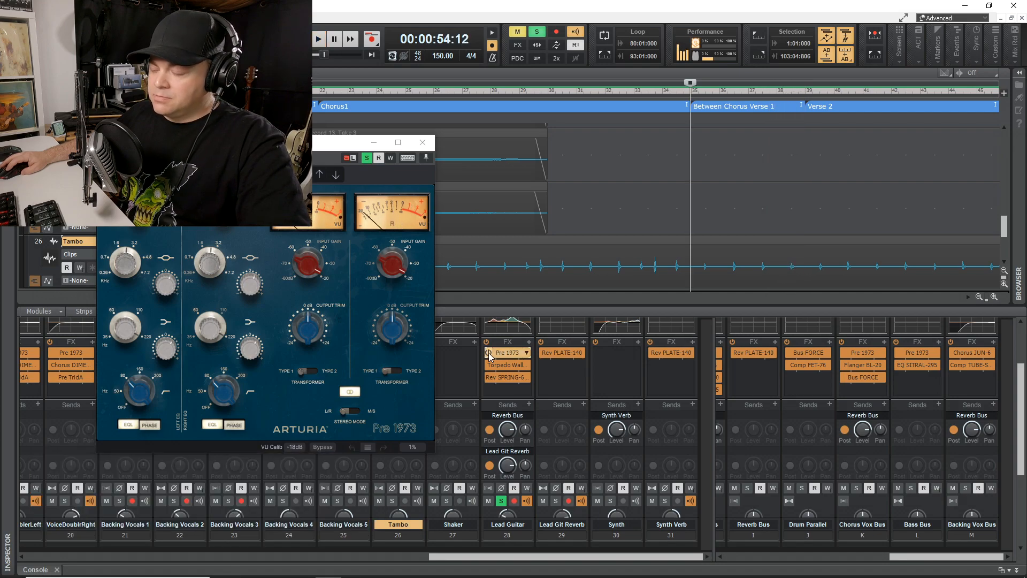
{"action": "key", "text": "space"}
{"action": "left_click", "coordinate": [488, 352]}
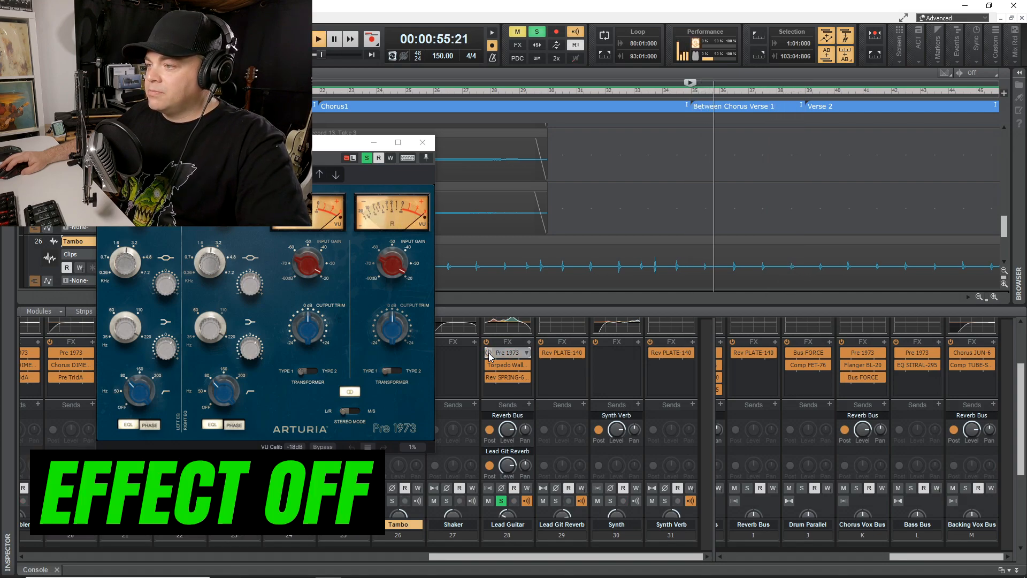
{"action": "left_click", "coordinate": [488, 353]}
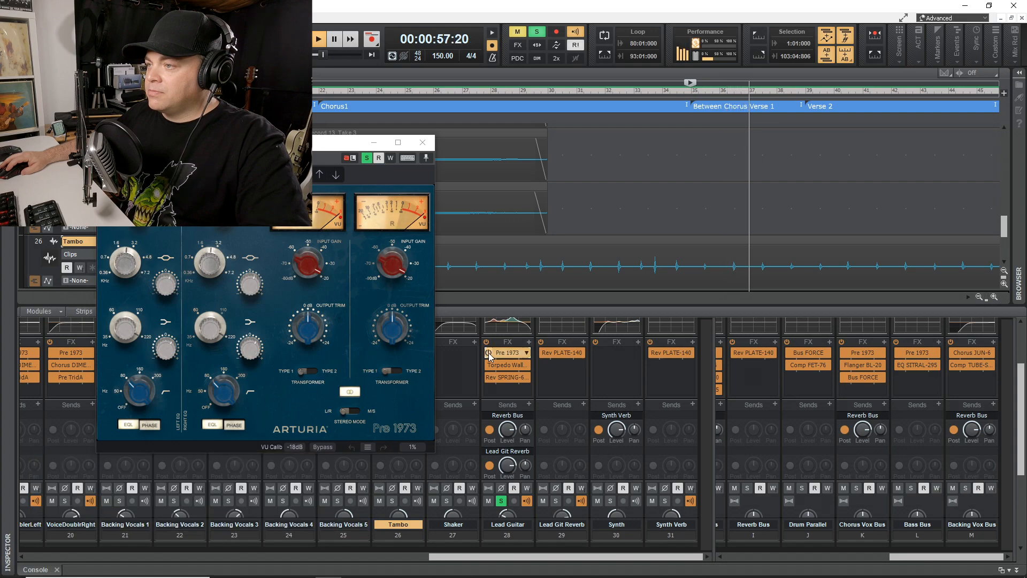
{"action": "key", "text": "space"}
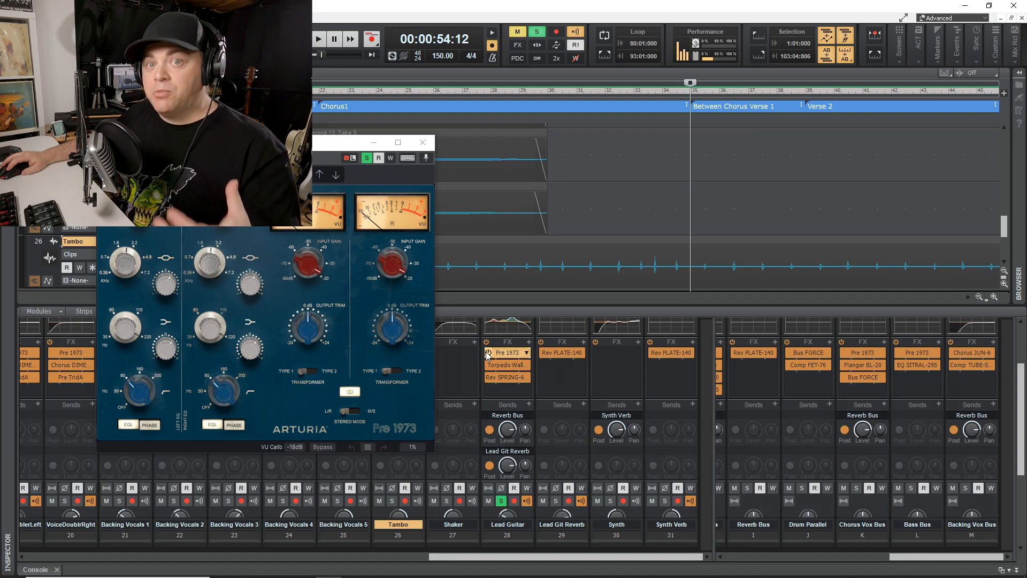
- Examine Rev SPRING-636 on Lead Guitar, close it, and compare the soloed part with and without the reverb
{"action": "double_click", "coordinate": [502, 378]}
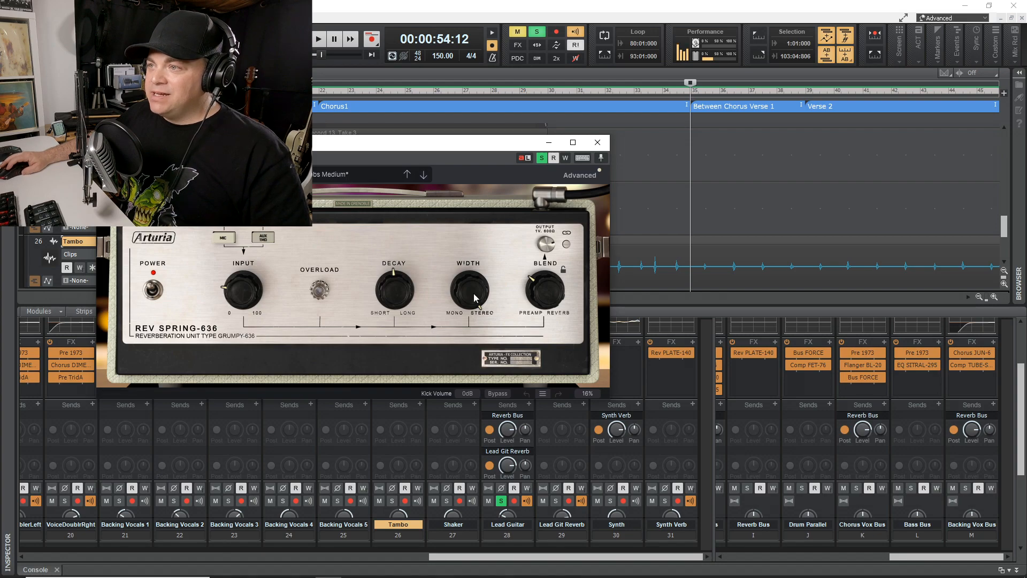
{"action": "left_click", "coordinate": [598, 143]}
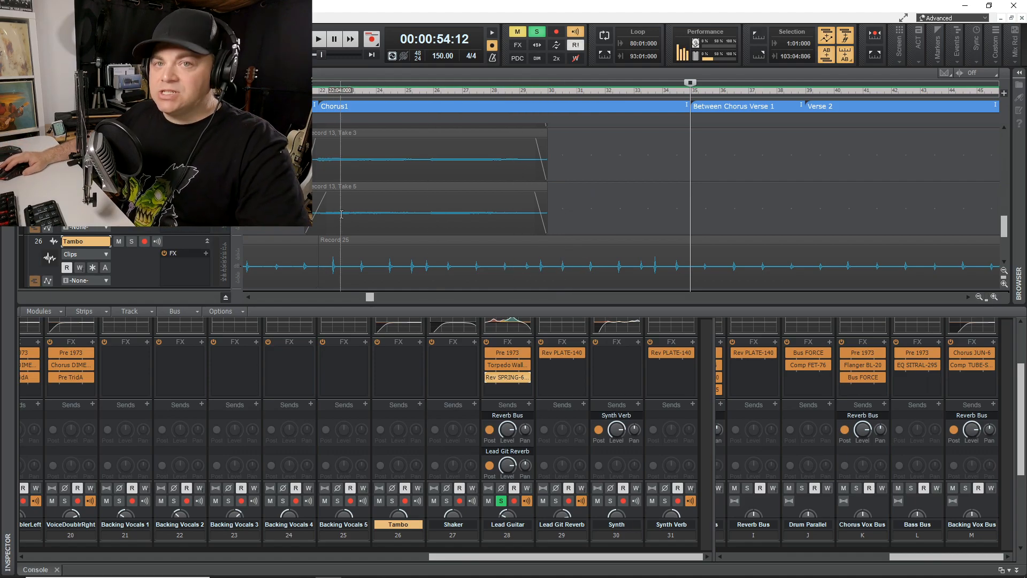
{"action": "key", "text": "space"}
{"action": "mouse_move", "coordinate": [490, 381]}
{"action": "left_click", "coordinate": [489, 378]}
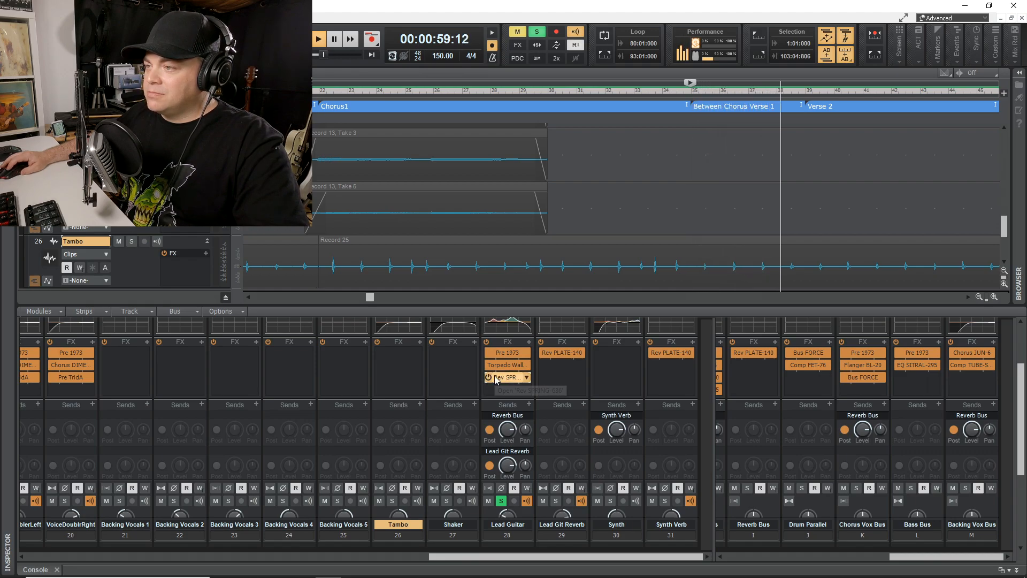
{"action": "key", "text": "space"}
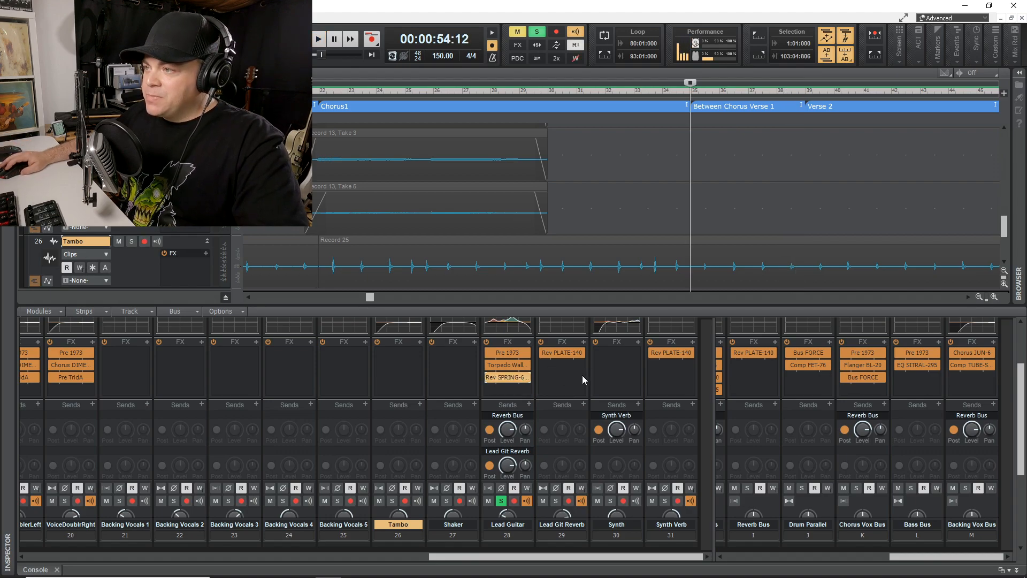
- Open Rev PLATE-140 on Lead Git Reverb, solo the track, compare playback with it muted and unmuted, then close the plugin
{"action": "left_click", "coordinate": [562, 354]}
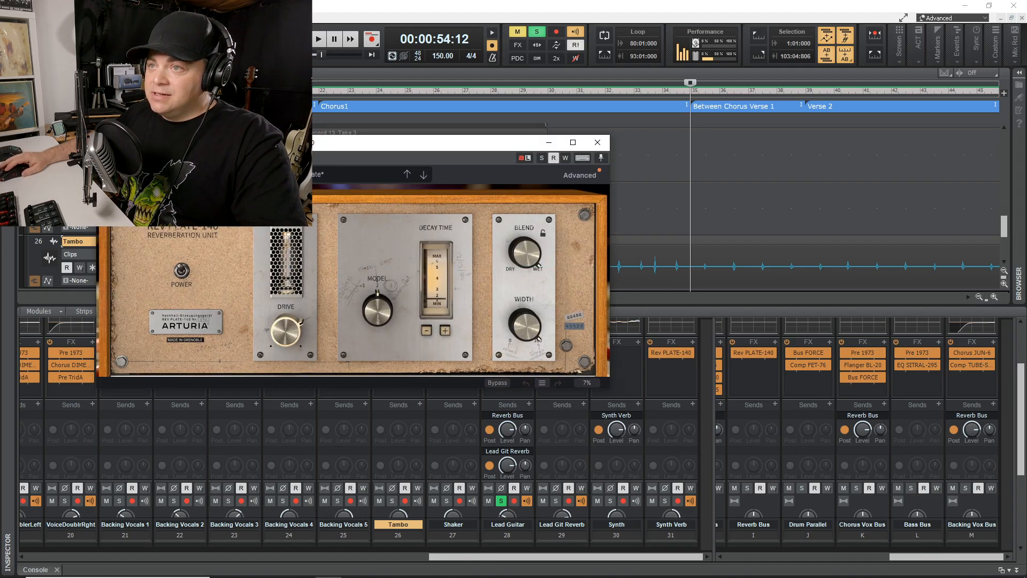
{"action": "left_click_drag", "start_coordinate": [300, 150], "coordinate": [375, 171]}
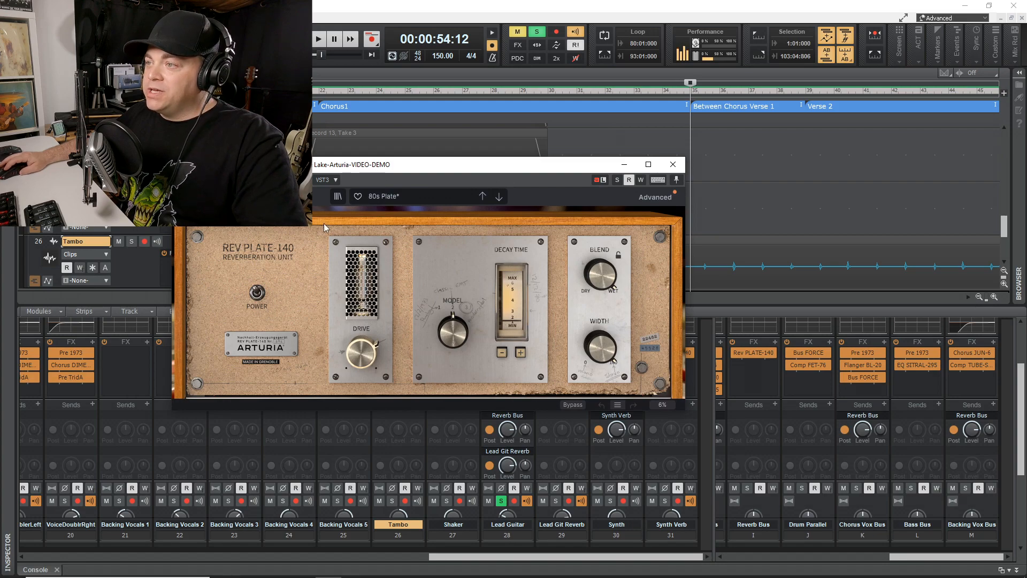
{"action": "left_click", "coordinate": [557, 501]}
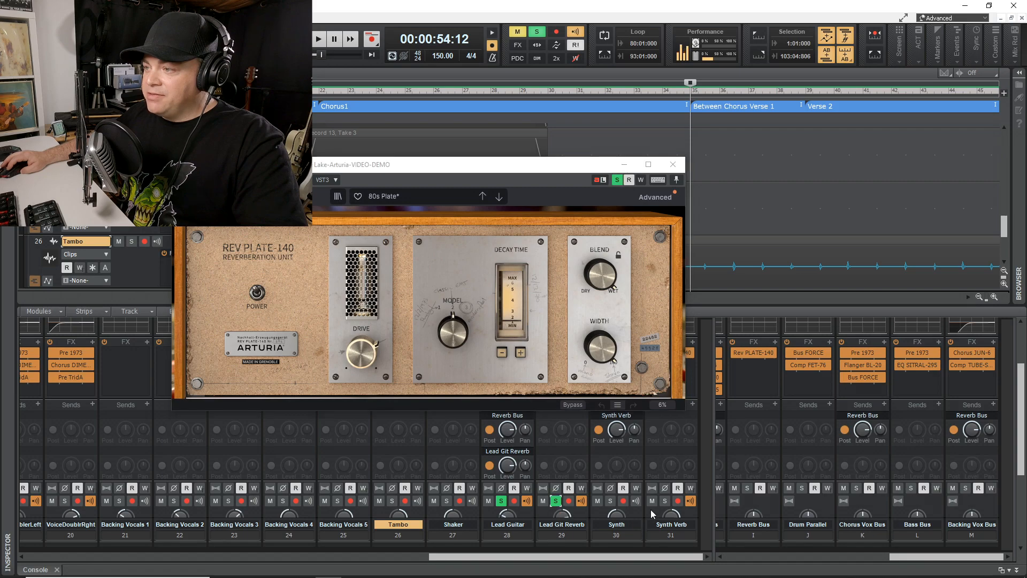
{"action": "key", "text": "space"}
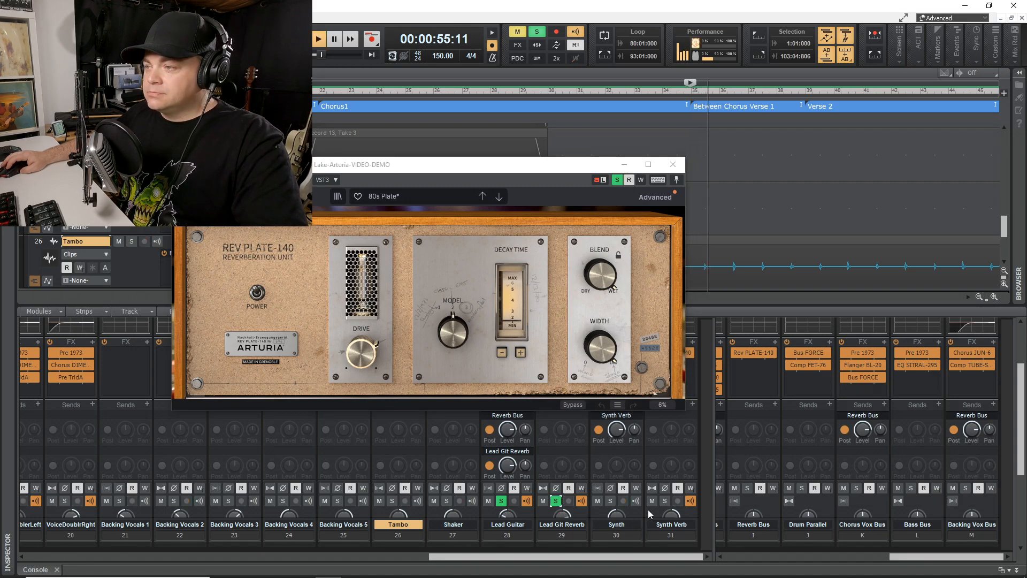
{"action": "left_click", "coordinate": [544, 502]}
{"action": "left_click", "coordinate": [543, 501]}
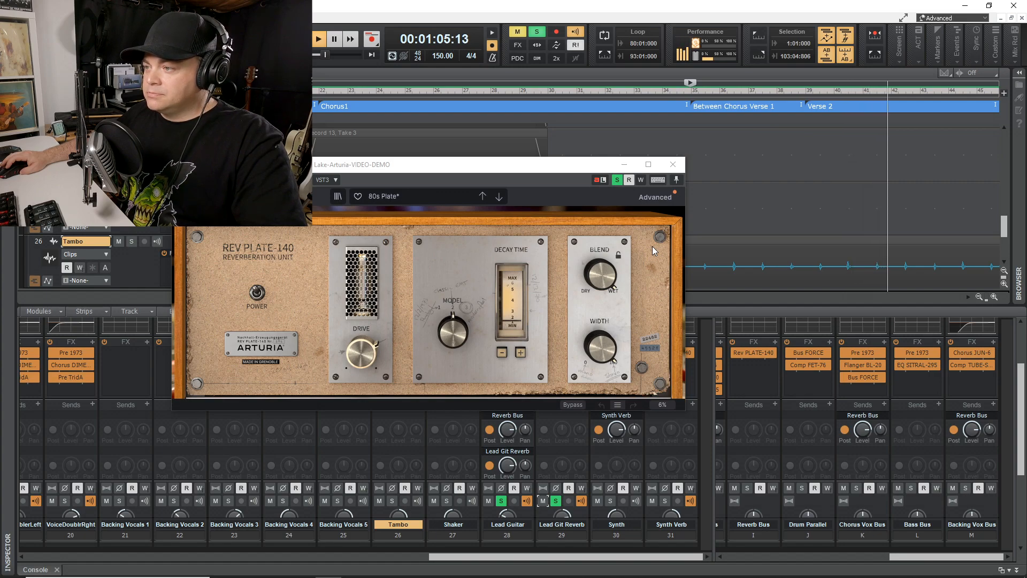
{"action": "key", "text": "space"}
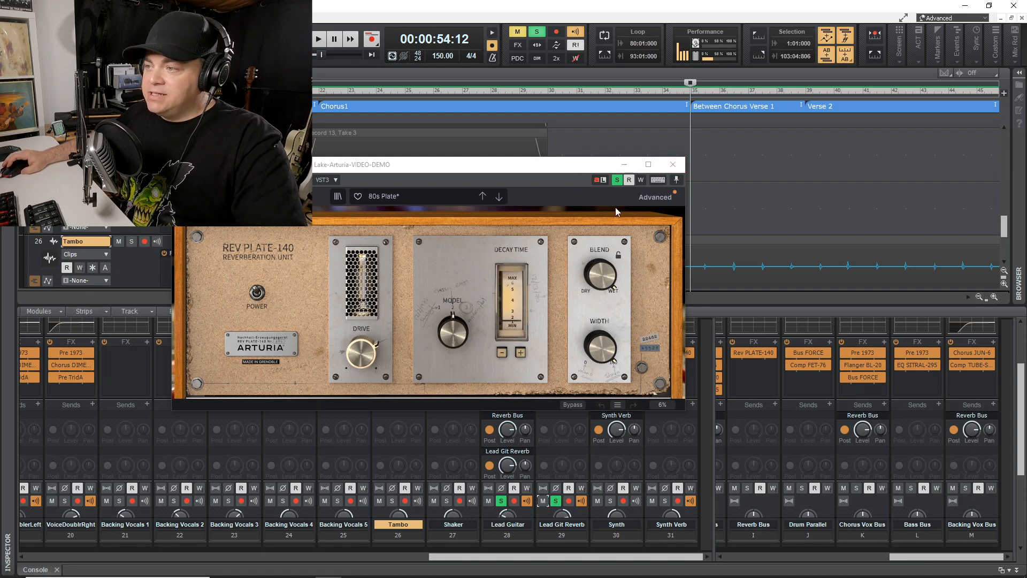
{"action": "left_click", "coordinate": [673, 165]}
- Review the Lead Git Reverb channel's pan and level, then reopen its Rev PLATE-140 plugin to examine the stereo width
{"action": "scroll", "coordinate": [554, 378], "scroll_direction": "down", "scroll_amount": 2}
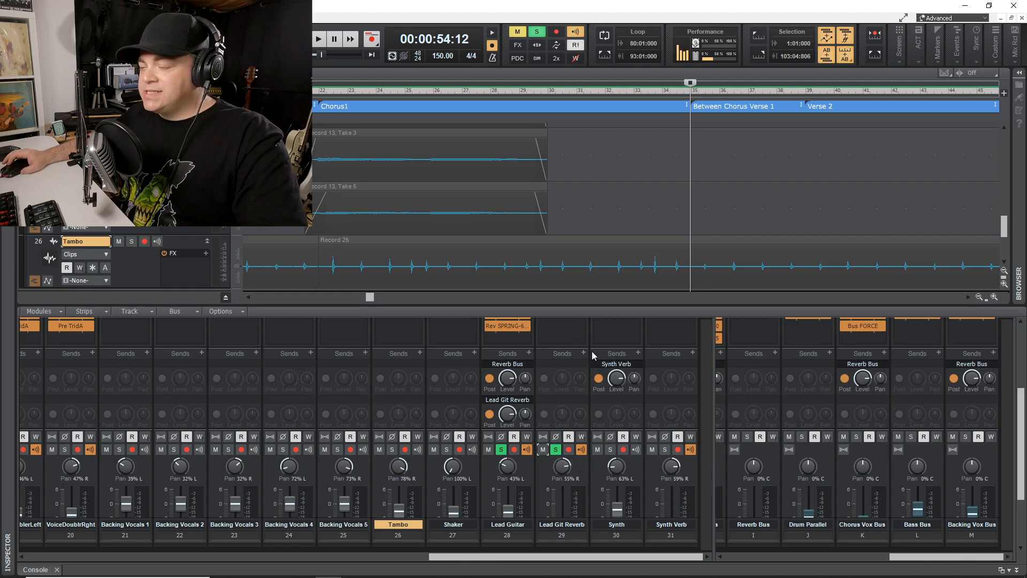
{"action": "scroll", "coordinate": [563, 339], "scroll_direction": "up", "scroll_amount": 3}
{"action": "double_click", "coordinate": [557, 353]}
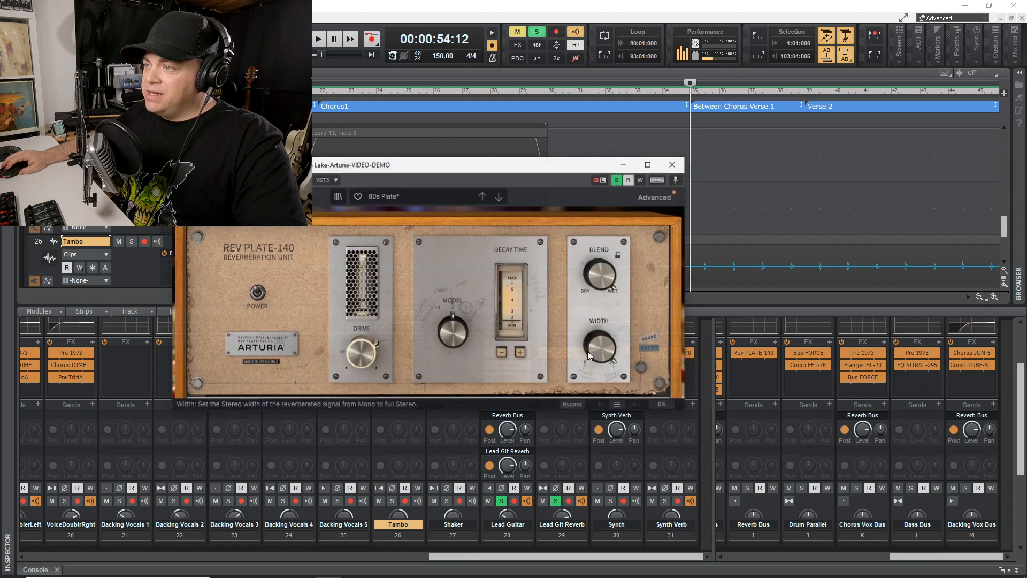
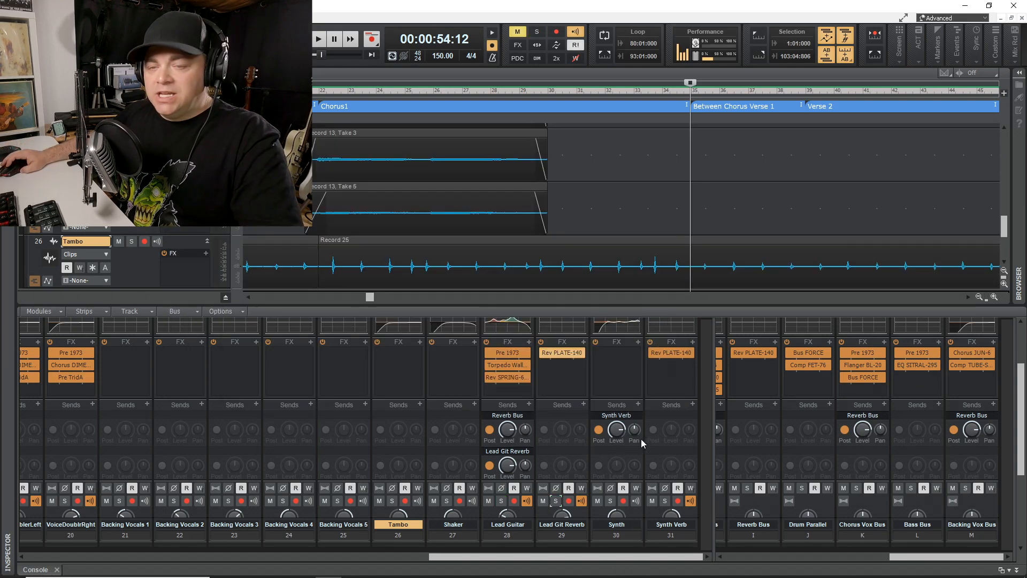
- Select the Synth track, examine its JUN-6 V instrument with the Iconic Strings preset, then close it
{"action": "left_click", "coordinate": [622, 378]}
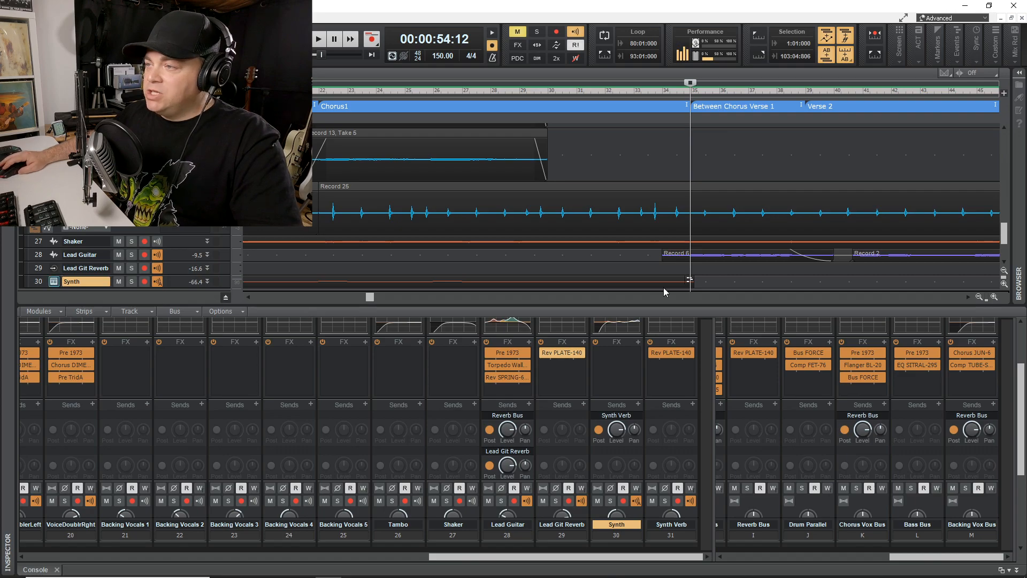
{"action": "left_click", "coordinate": [54, 282]}
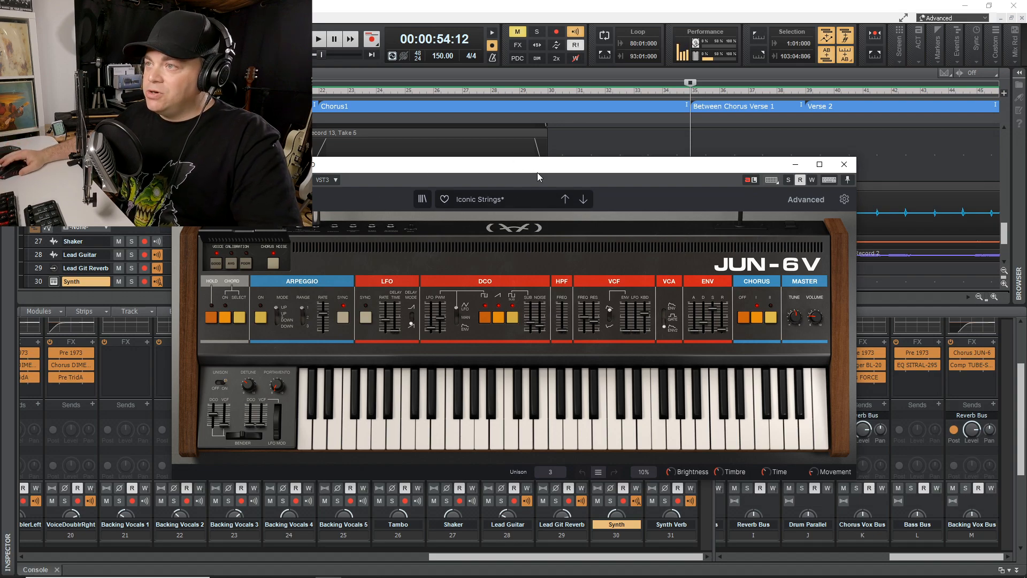
{"action": "left_click_drag", "start_coordinate": [543, 169], "coordinate": [570, 209]}
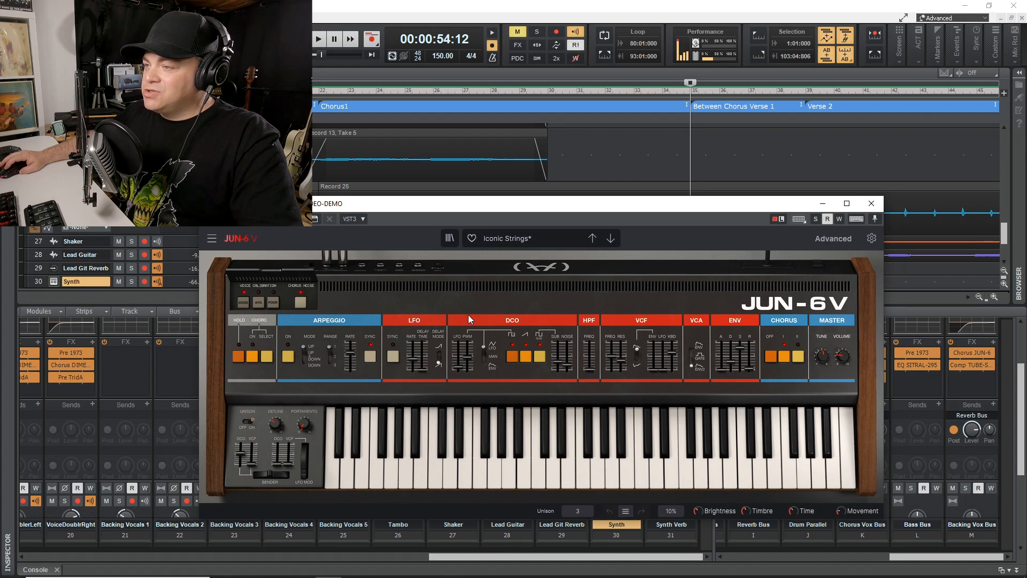
{"action": "left_click", "coordinate": [877, 207]}
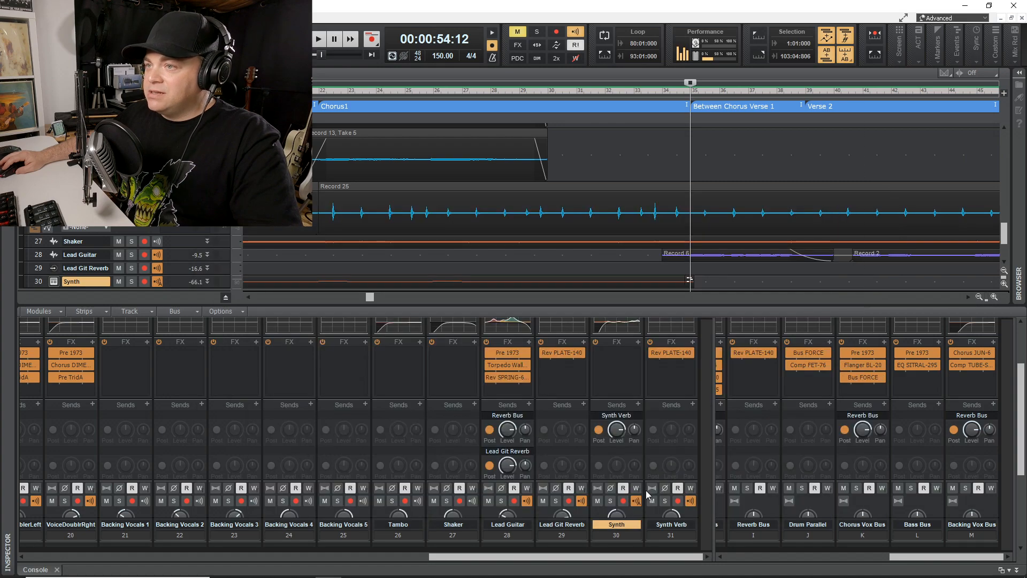
- Solo the Synth track and listen to it from the start of Chorus1
{"action": "left_click", "coordinate": [611, 500]}
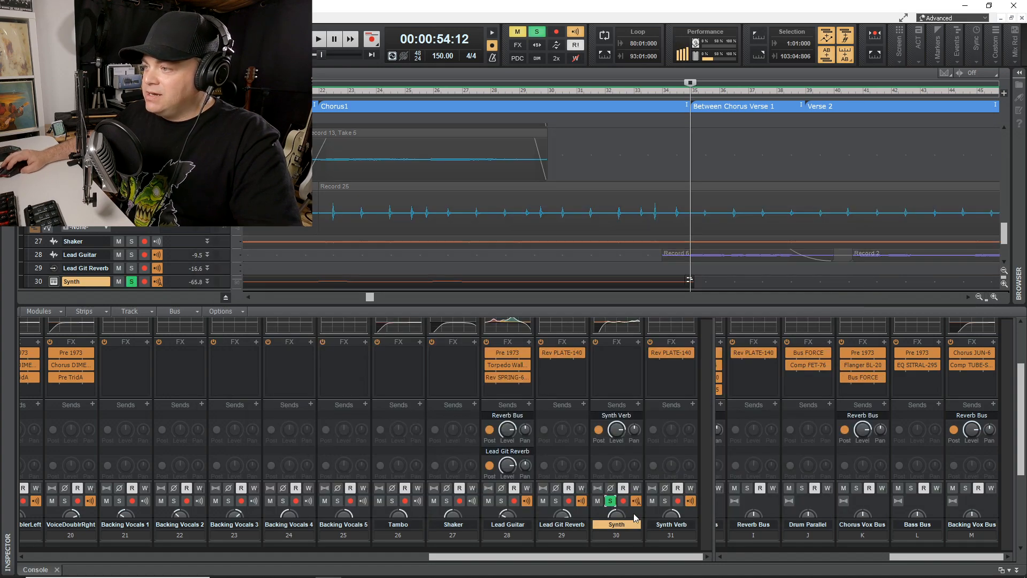
{"action": "key", "text": "space"}
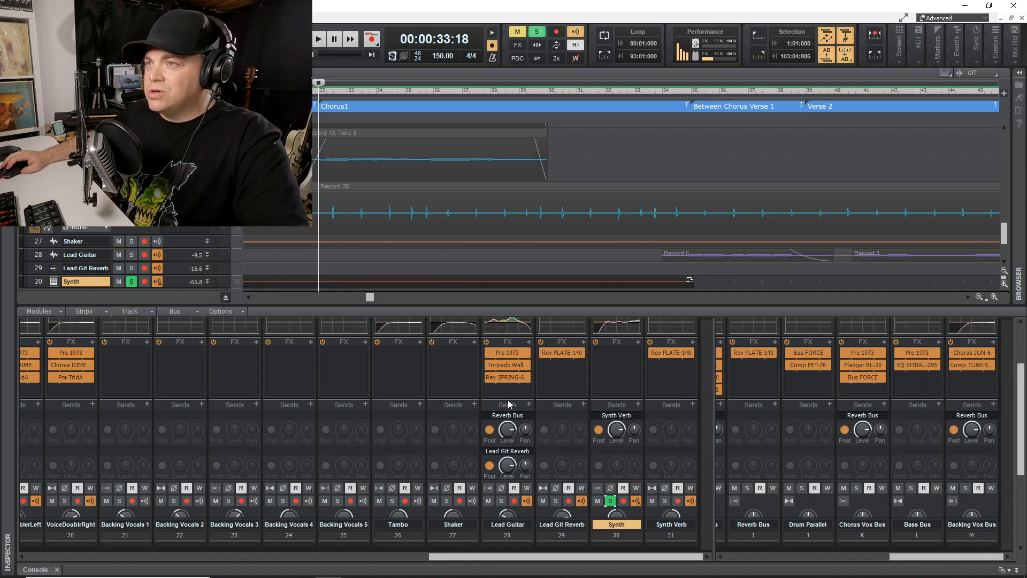
{"action": "key", "text": "space"}
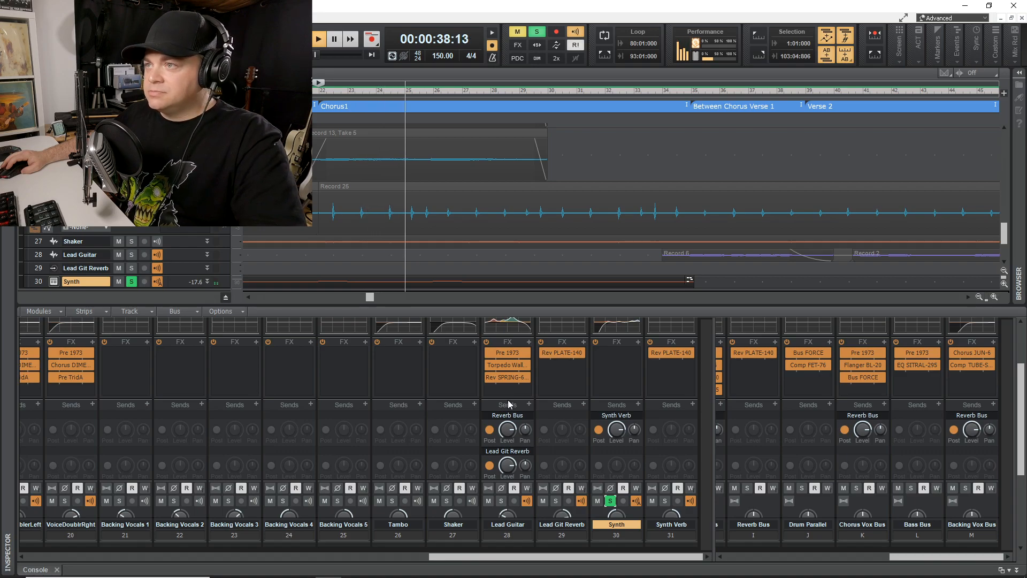
{"action": "key", "text": "space"}
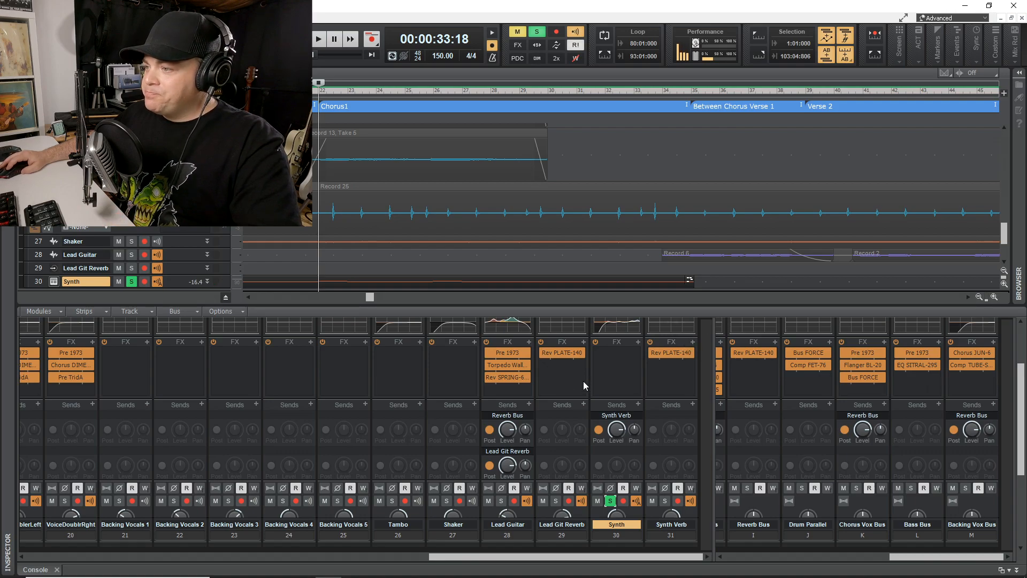
- Open Rev PLATE-140 on the Synth Verb track, examine its 80s Plate settings, and close it
{"action": "scroll", "coordinate": [615, 374], "scroll_direction": "up", "scroll_amount": 1}
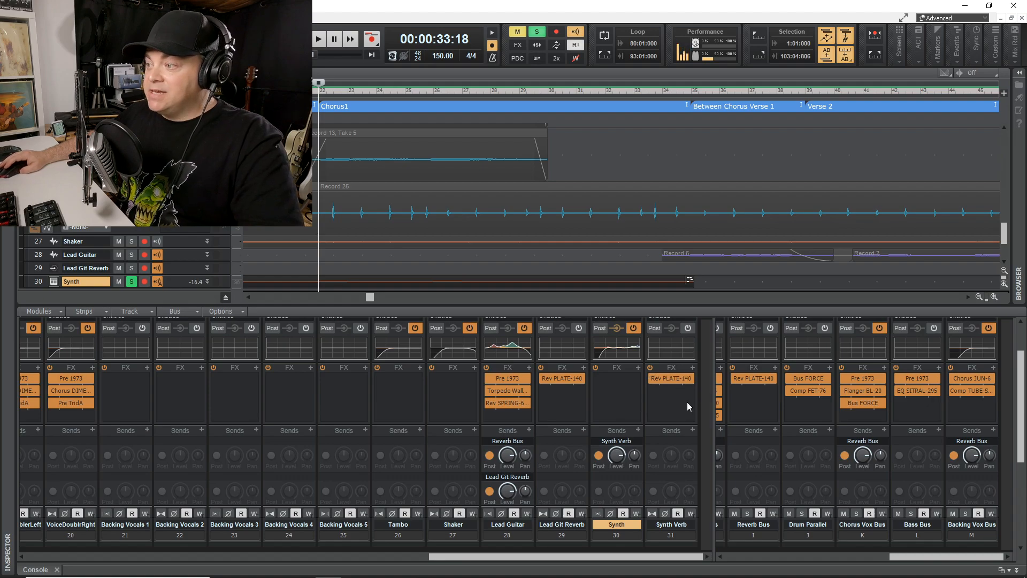
{"action": "double_click", "coordinate": [654, 378]}
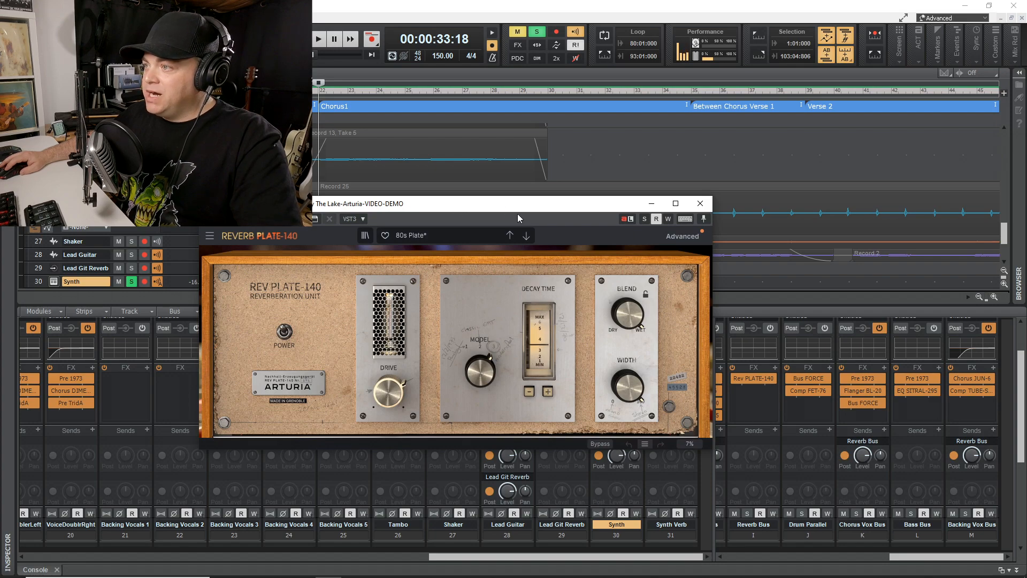
{"action": "left_click", "coordinate": [700, 204]}
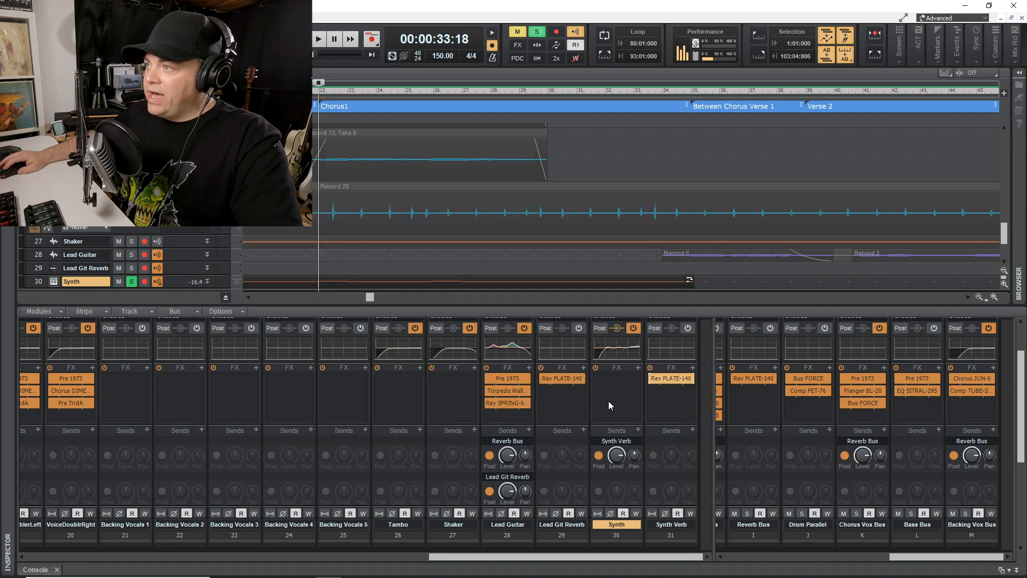
- Compare the soloed Synth with and without the Synth Verb reverb, and clear the solo on both tracks
{"action": "scroll", "coordinate": [627, 403], "scroll_direction": "down", "scroll_amount": 3}
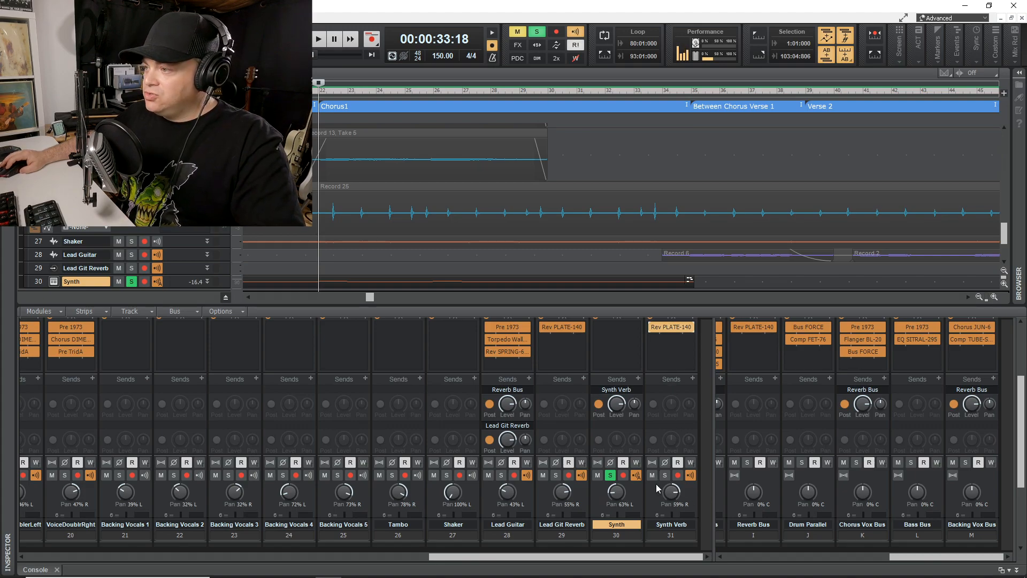
{"action": "key", "text": "space"}
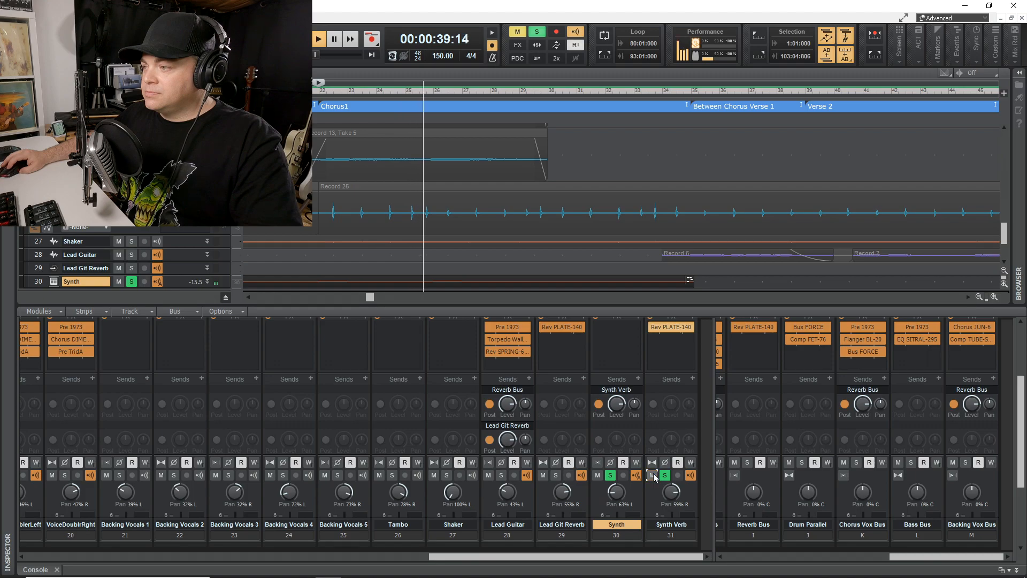
{"action": "key", "text": "space"}
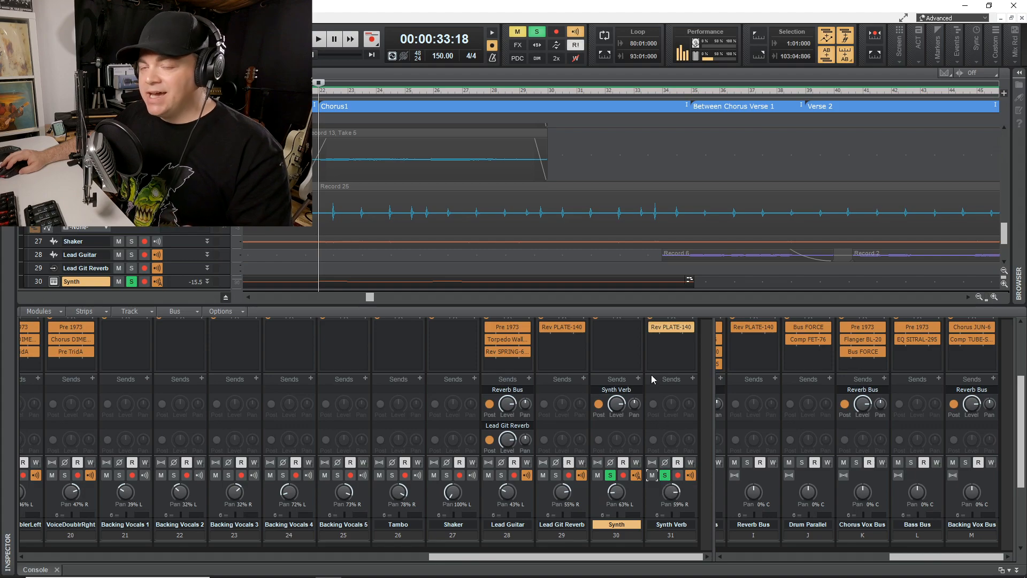
{"action": "left_click", "coordinate": [610, 475]}
{"action": "left_click", "coordinate": [610, 475]}
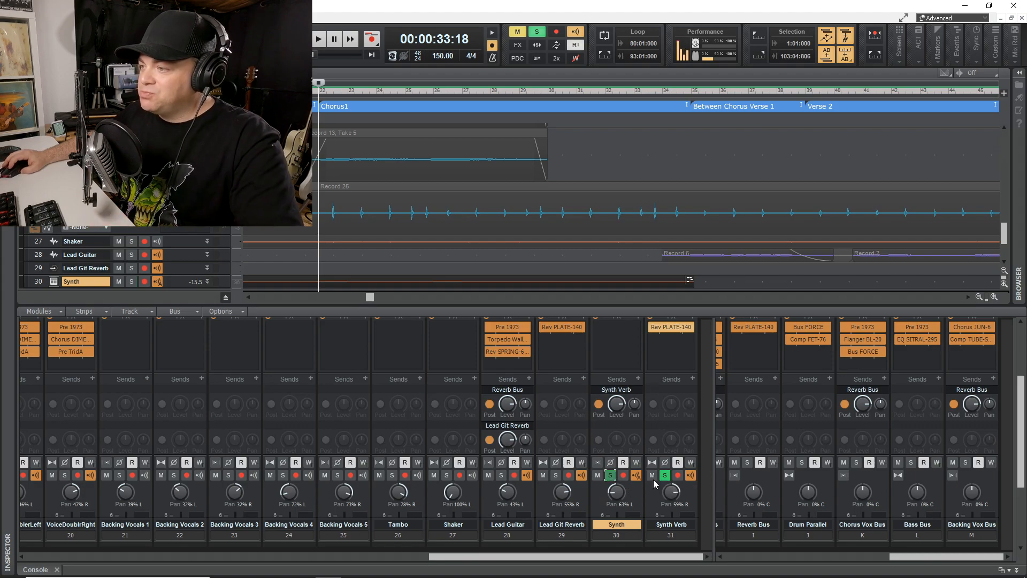
{"action": "left_click", "coordinate": [664, 475]}
- Open Rev PLATE-140 on the Reverb Bus and examine its EMT preset, including the advanced pre-delay, modulation and post-equalizer controls
{"action": "left_click_drag", "start_coordinate": [913, 555], "coordinate": [875, 557]}
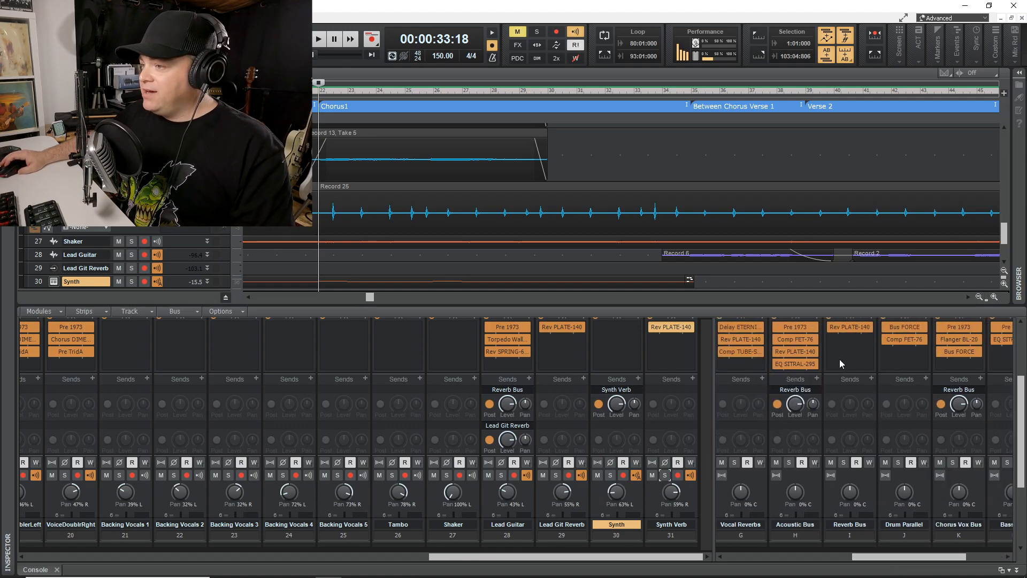
{"action": "scroll", "coordinate": [840, 360], "scroll_direction": "up", "scroll_amount": 2}
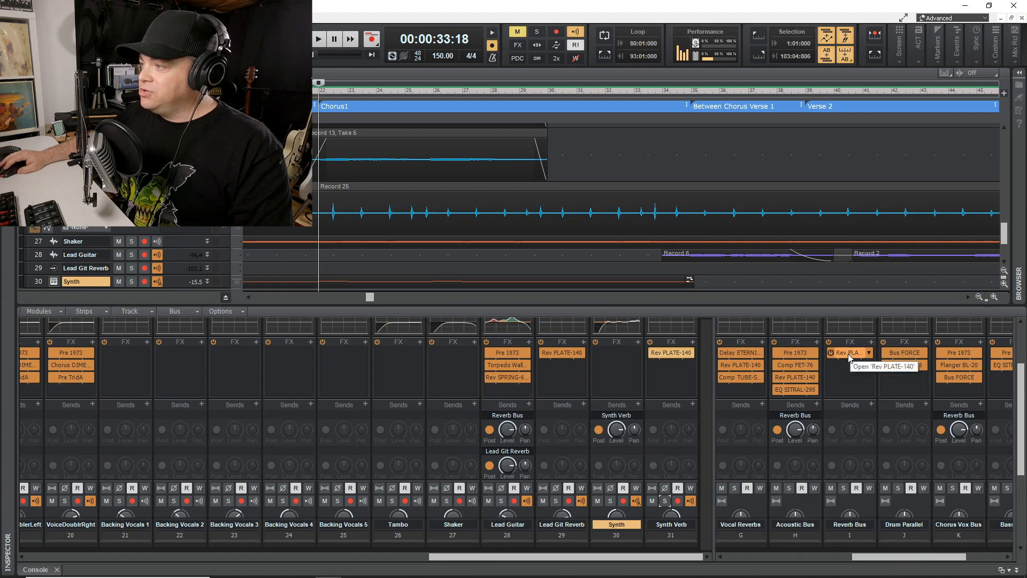
{"action": "double_click", "coordinate": [848, 354]}
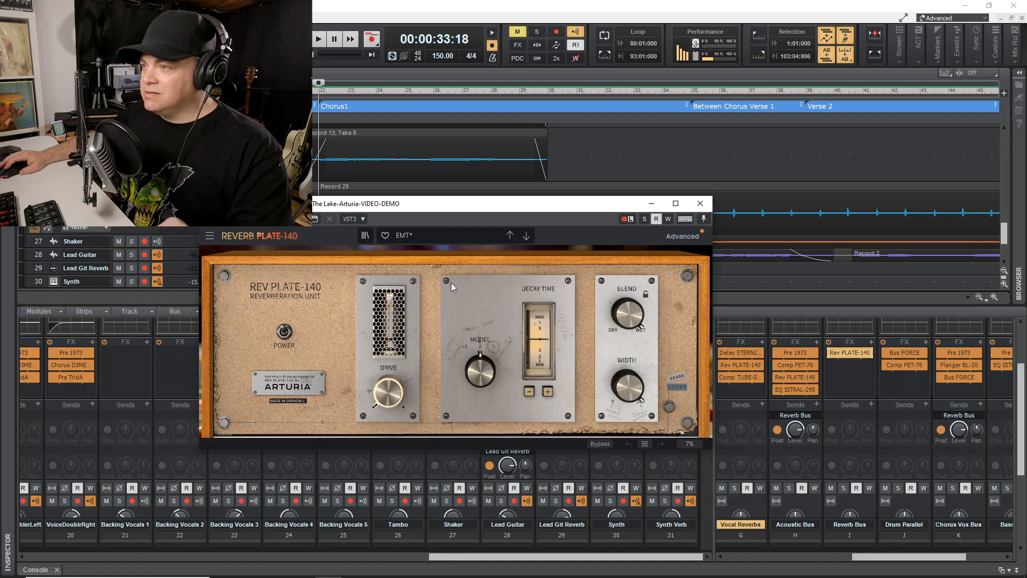
{"action": "left_click", "coordinate": [683, 237]}
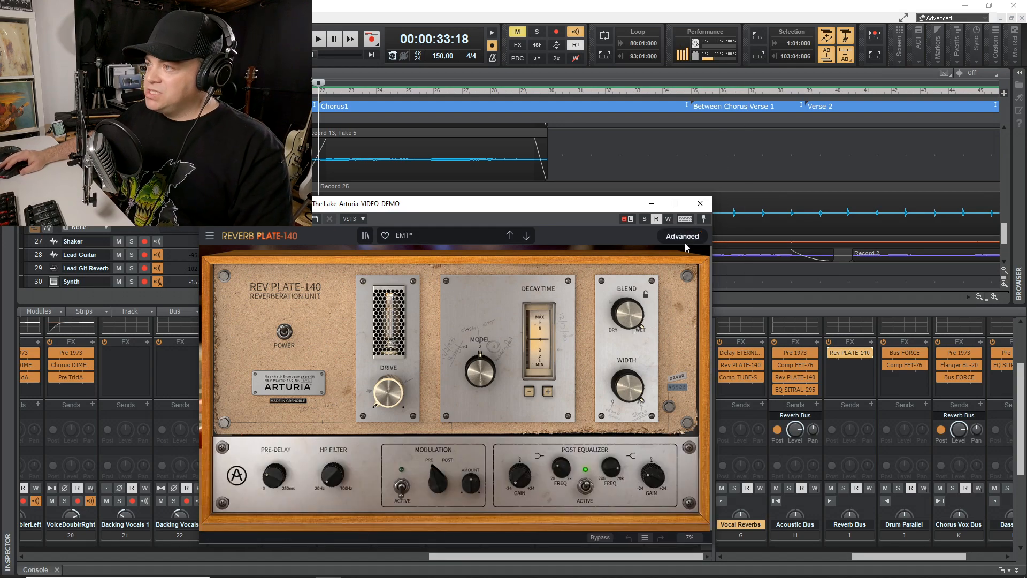
{"action": "left_click", "coordinate": [684, 237]}
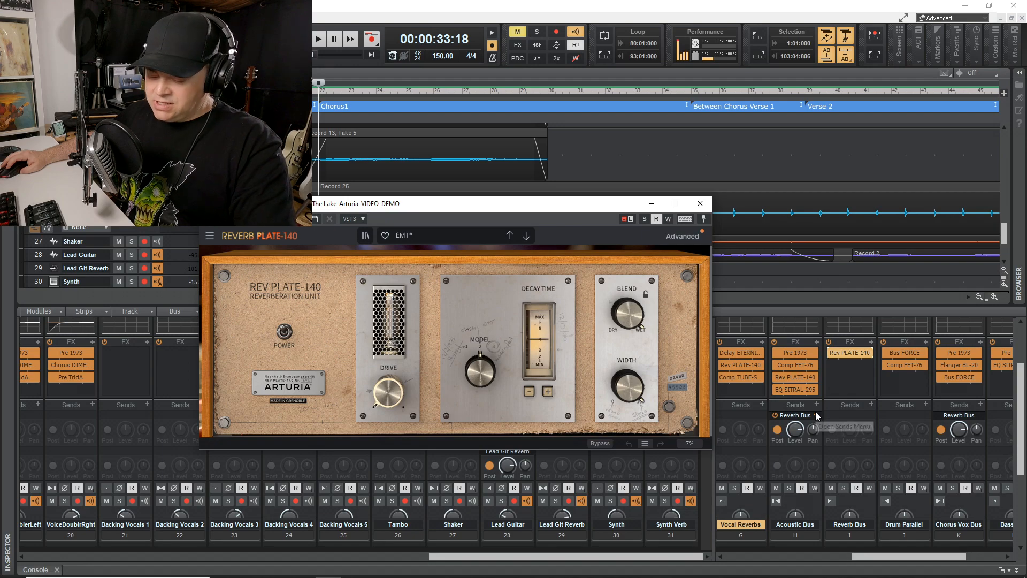
- Compare full-mix playback with the Reverb Bus muted and unmuted, stop, and close its Rev PLATE-140 plugin
{"action": "key", "text": "space"}
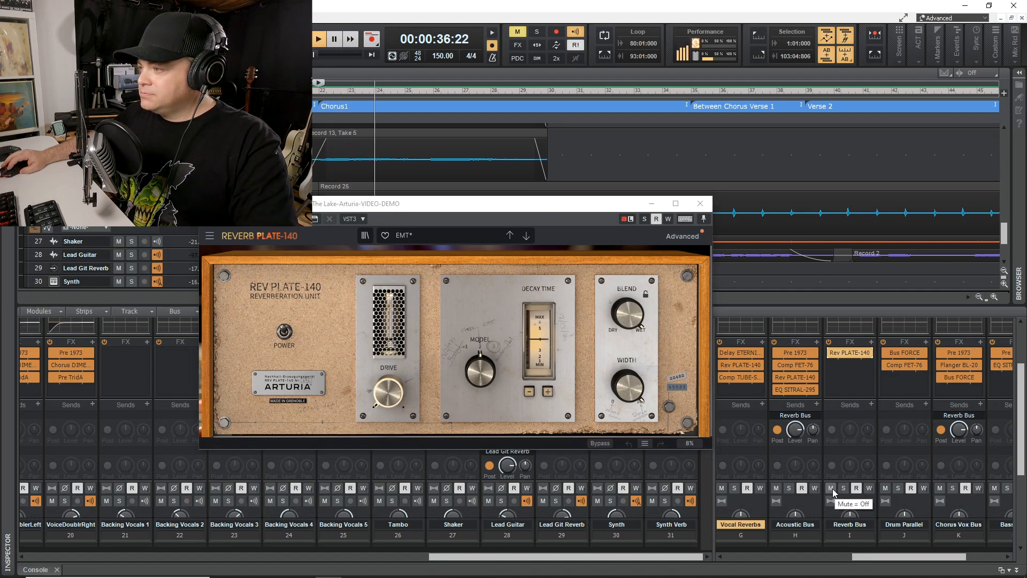
{"action": "left_click", "coordinate": [835, 491]}
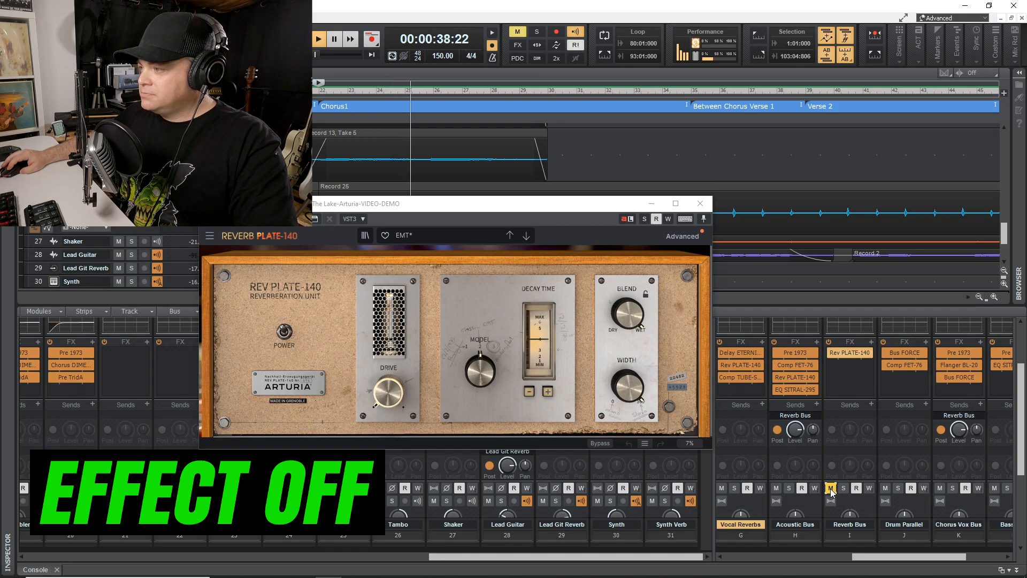
{"action": "left_click", "coordinate": [831, 489]}
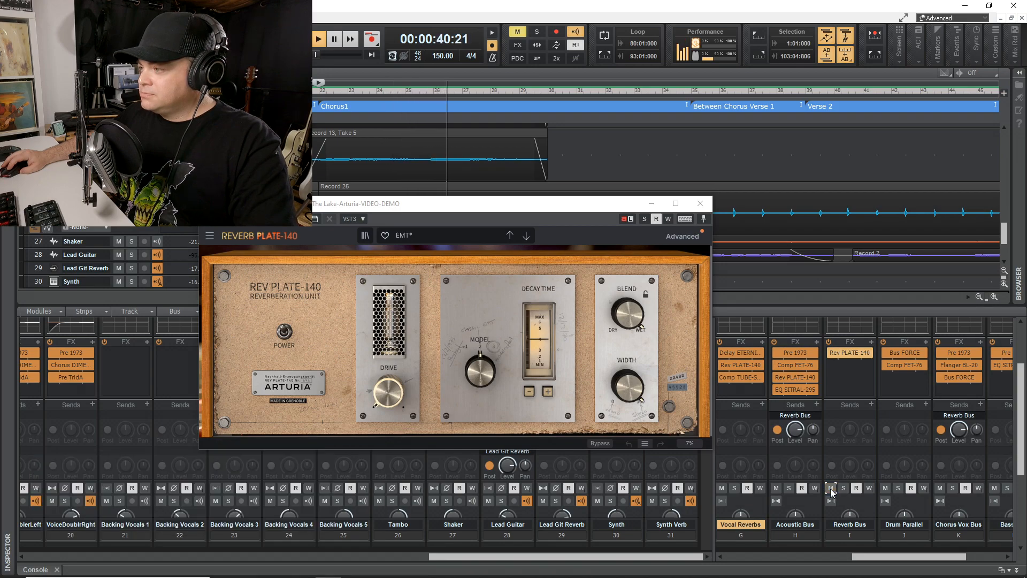
{"action": "left_click", "coordinate": [831, 488]}
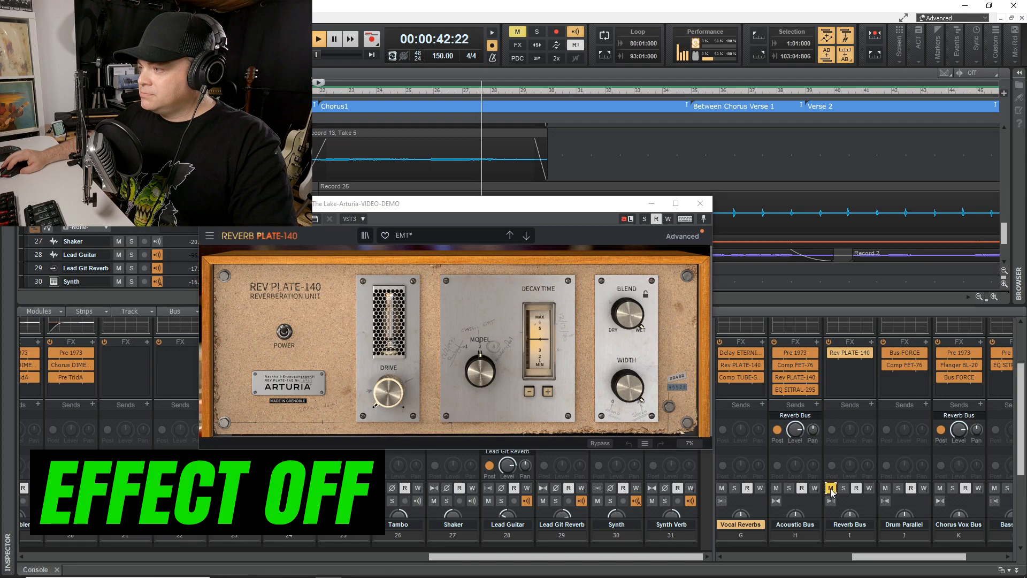
{"action": "left_click", "coordinate": [831, 489]}
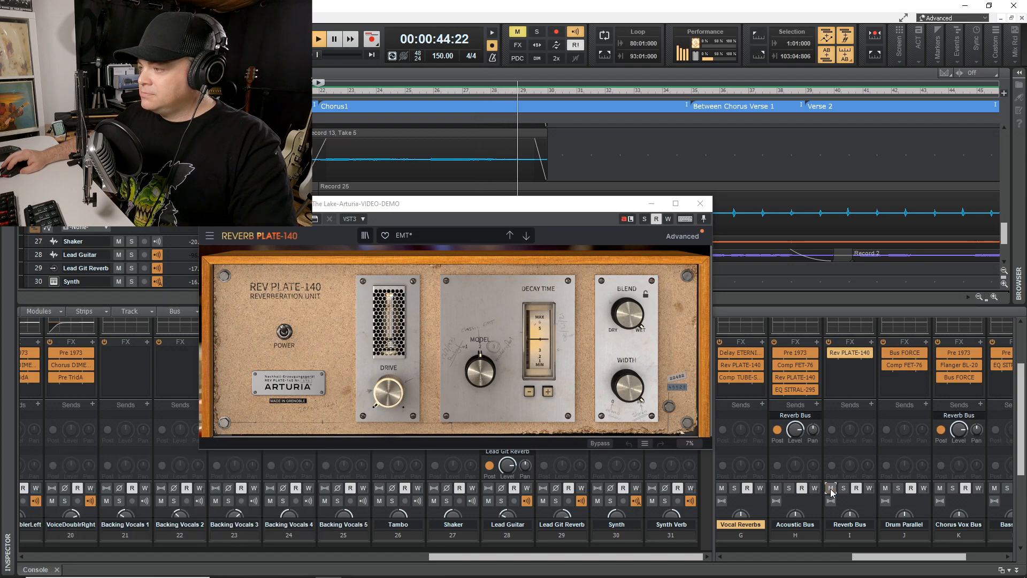
{"action": "key", "text": "space"}
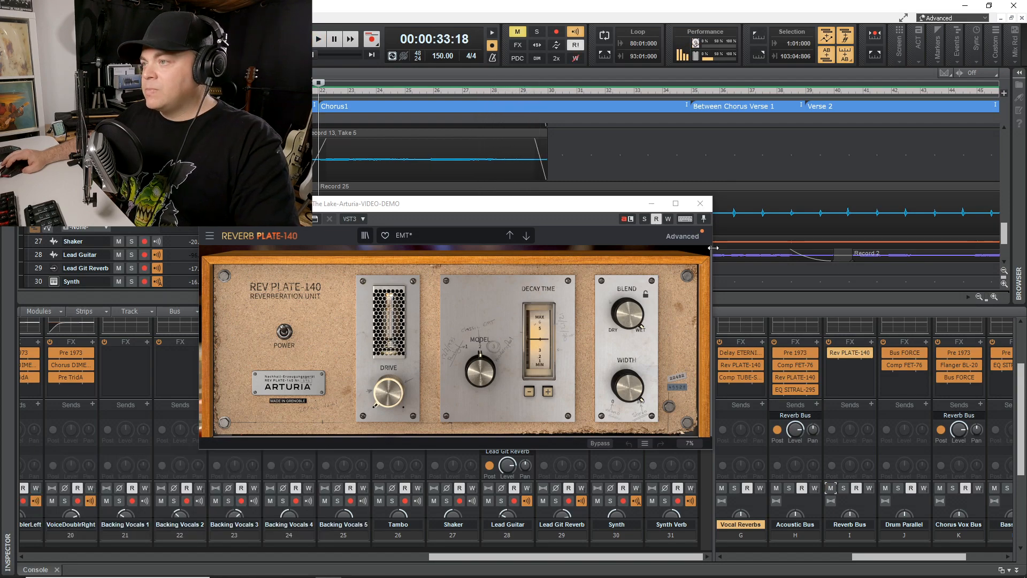
{"action": "left_click", "coordinate": [700, 204]}
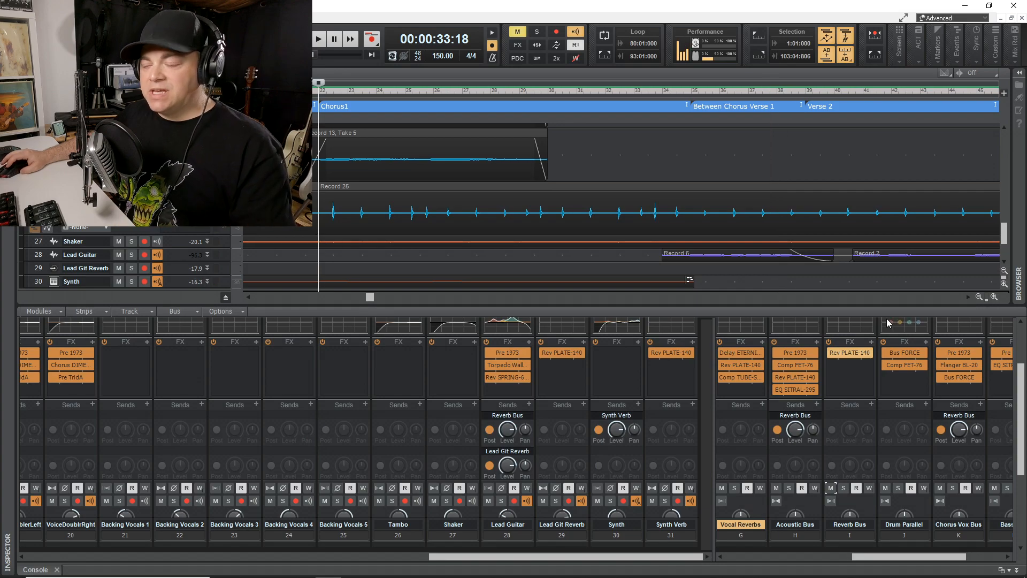
- Examine the Master bus's EQ SITRAL-295 and Bus FORCE plugins, and close them
{"action": "left_click_drag", "start_coordinate": [884, 557], "coordinate": [753, 559]}
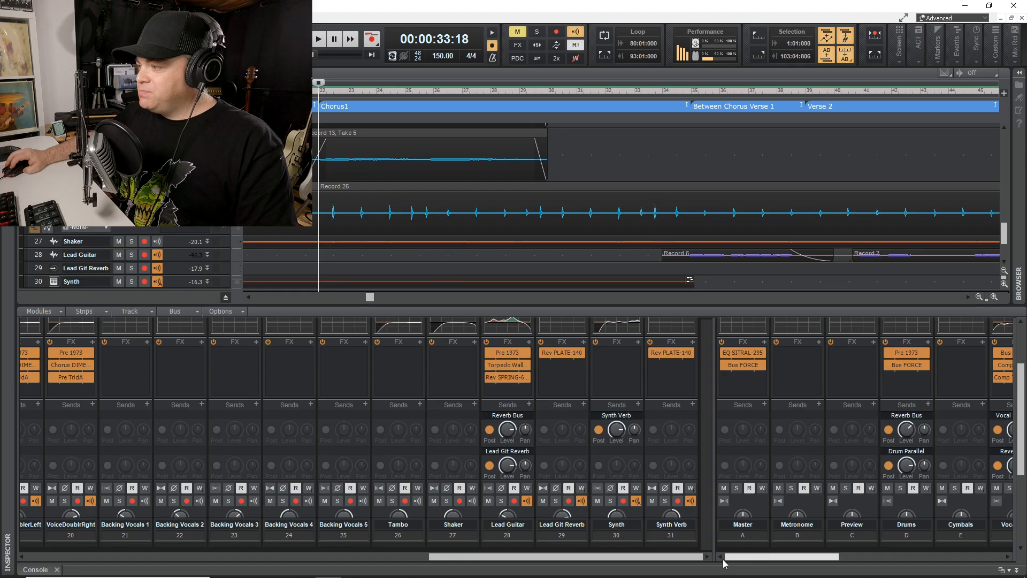
{"action": "scroll", "coordinate": [743, 382], "scroll_direction": "up", "scroll_amount": 2}
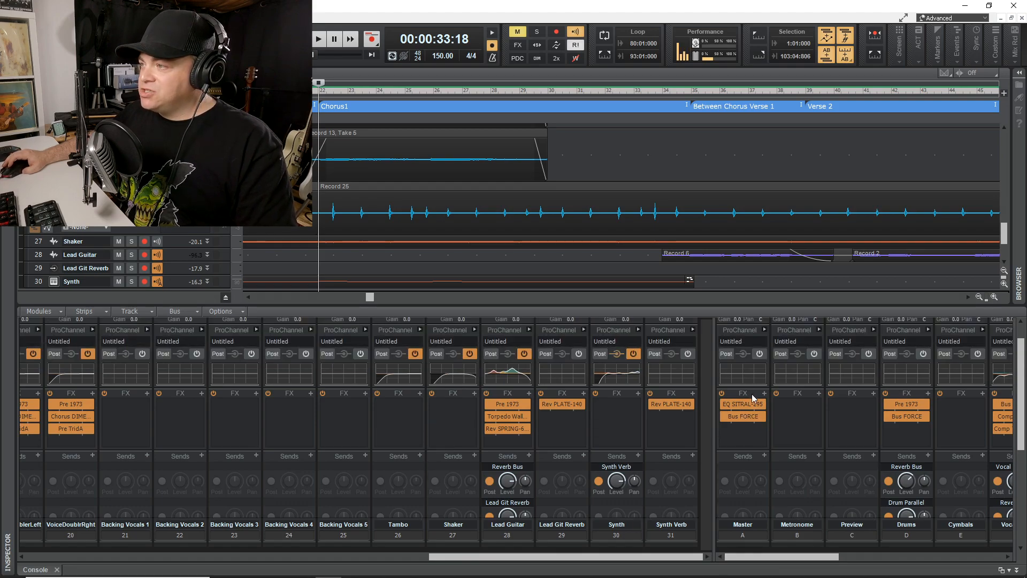
{"action": "double_click", "coordinate": [742, 405]}
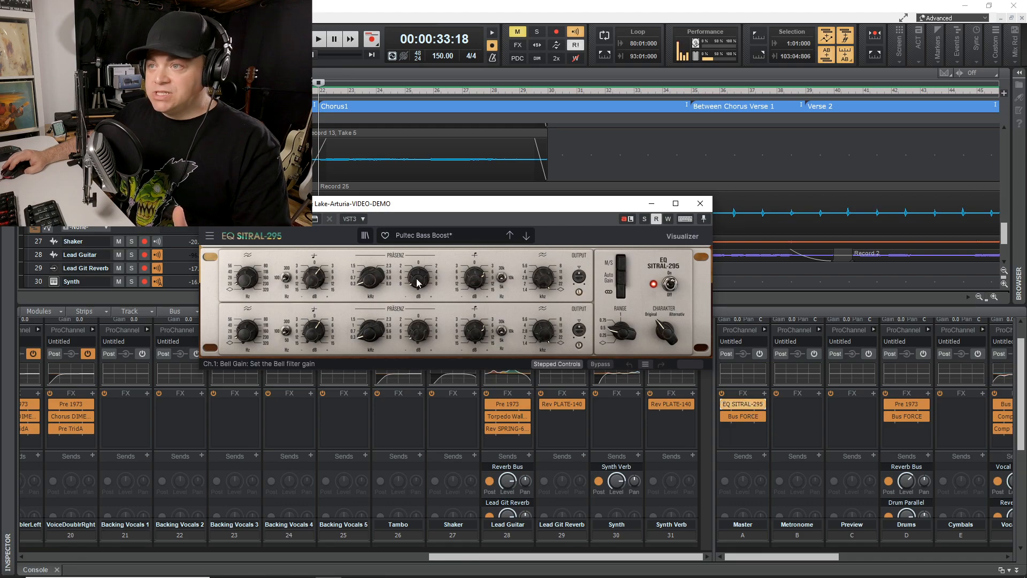
{"action": "double_click", "coordinate": [742, 417]}
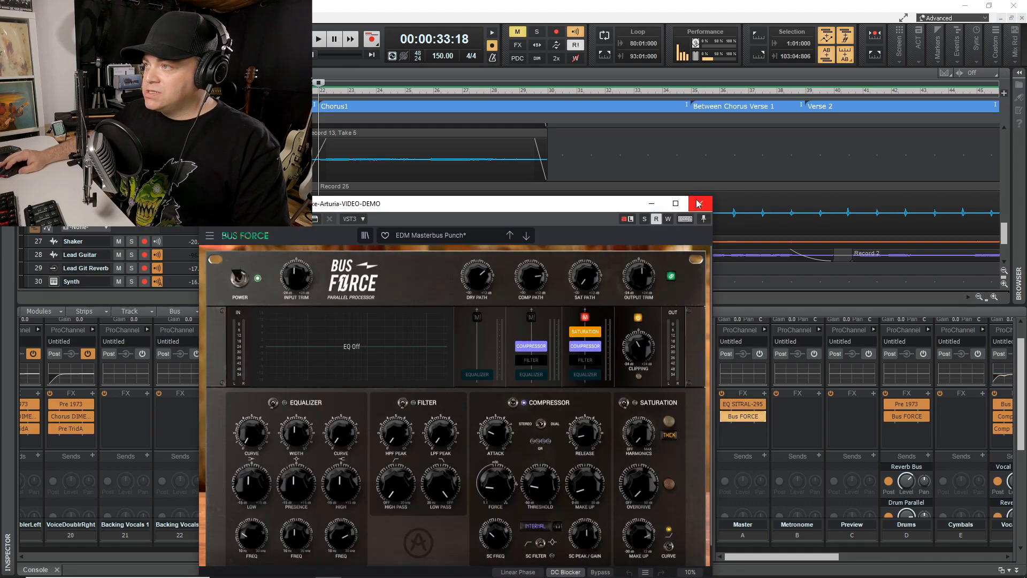
{"action": "left_click", "coordinate": [700, 204]}
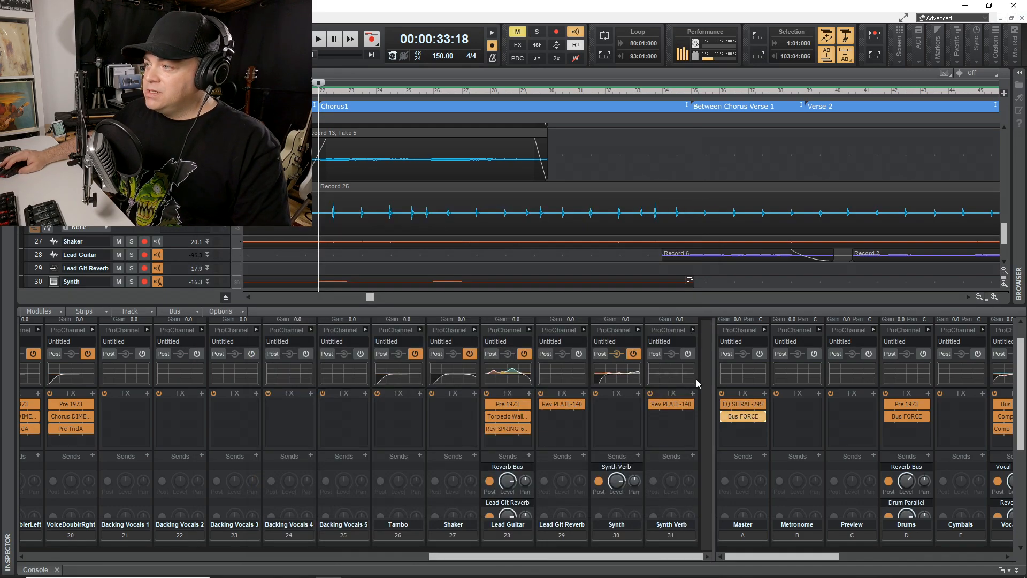
- Reopen EQ SITRAL-295 on the Master bus with its Visualizer shown, and move the window clear of the Master channel
{"action": "double_click", "coordinate": [743, 404]}
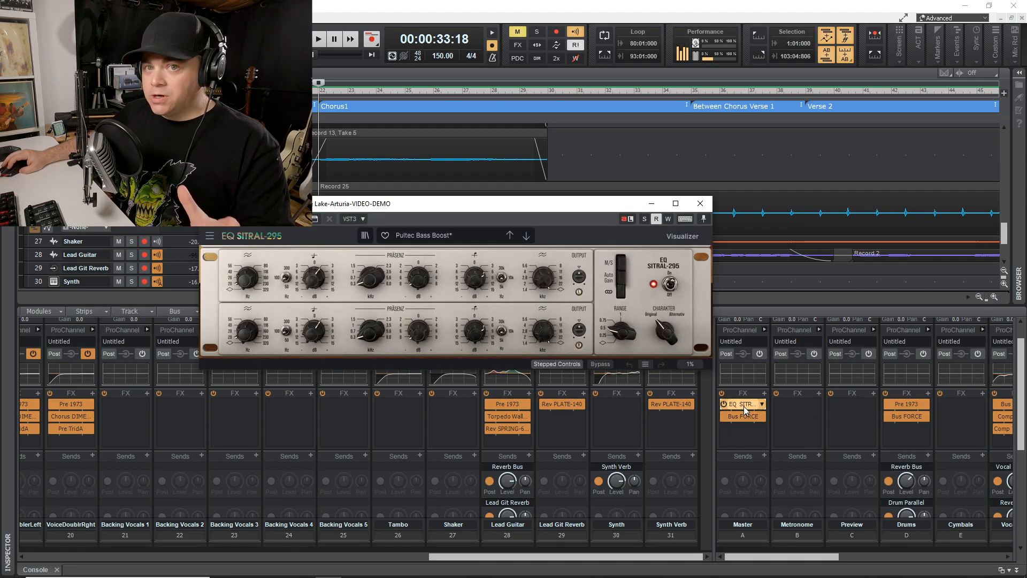
{"action": "left_click_drag", "start_coordinate": [439, 205], "coordinate": [447, 199]}
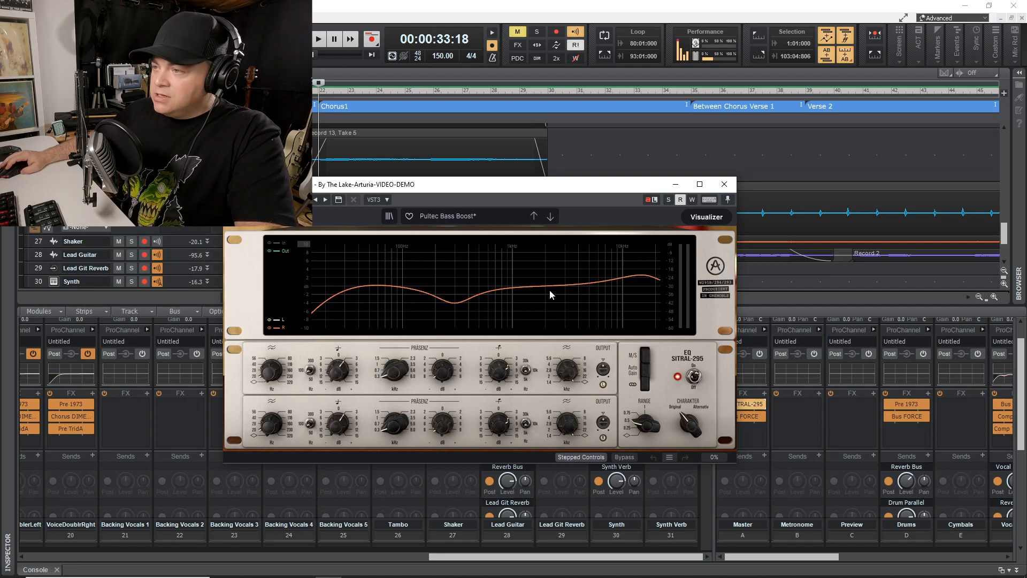
{"action": "left_click_drag", "start_coordinate": [635, 187], "coordinate": [548, 177]}
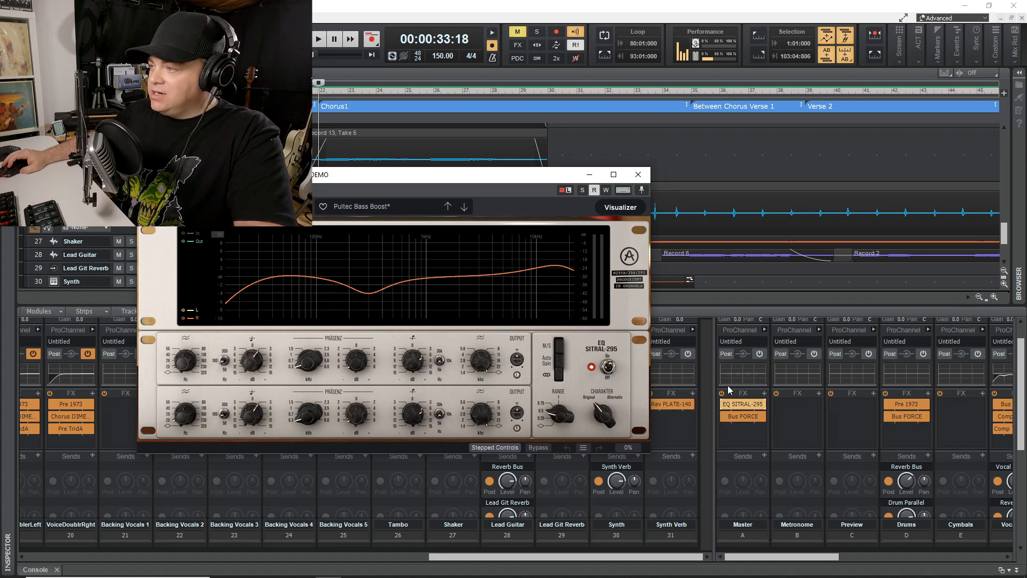
- Play the chorus and compare the full mix with the Master bus's EQ SITRAL-295 active and bypassed, leaving it active, and stop playback
{"action": "key", "text": "space"}
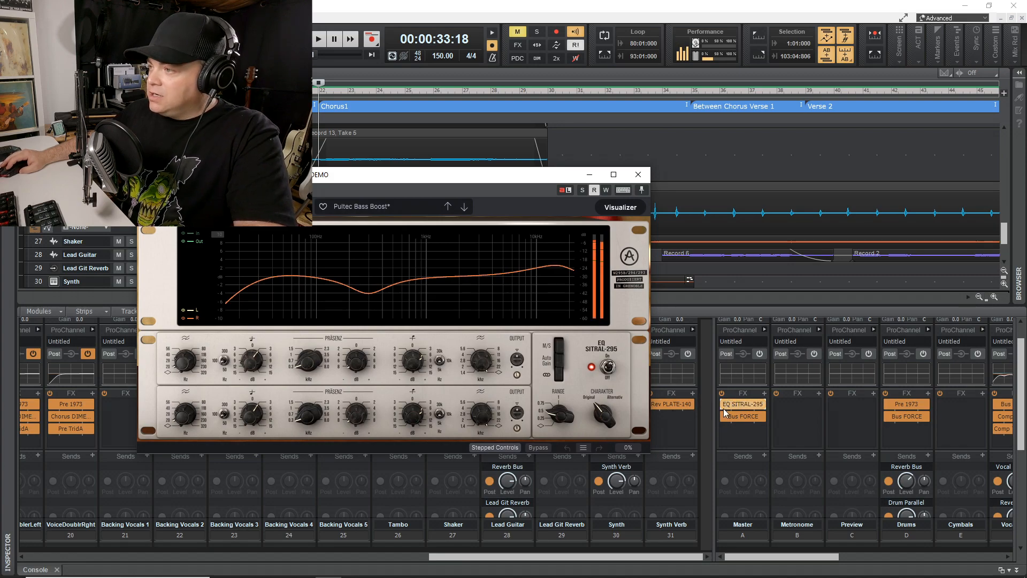
{"action": "left_click", "coordinate": [724, 404]}
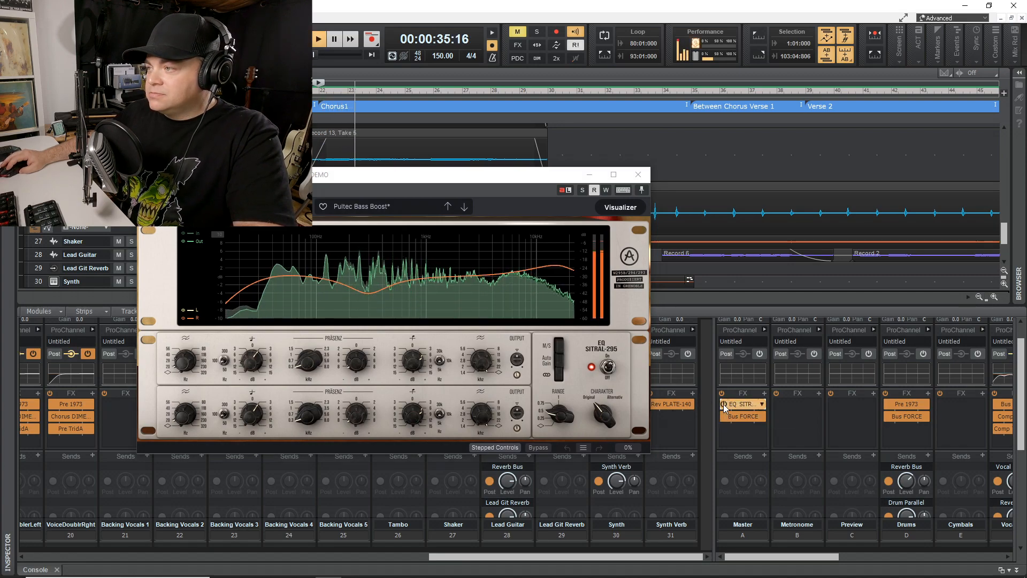
{"action": "left_click", "coordinate": [724, 405]}
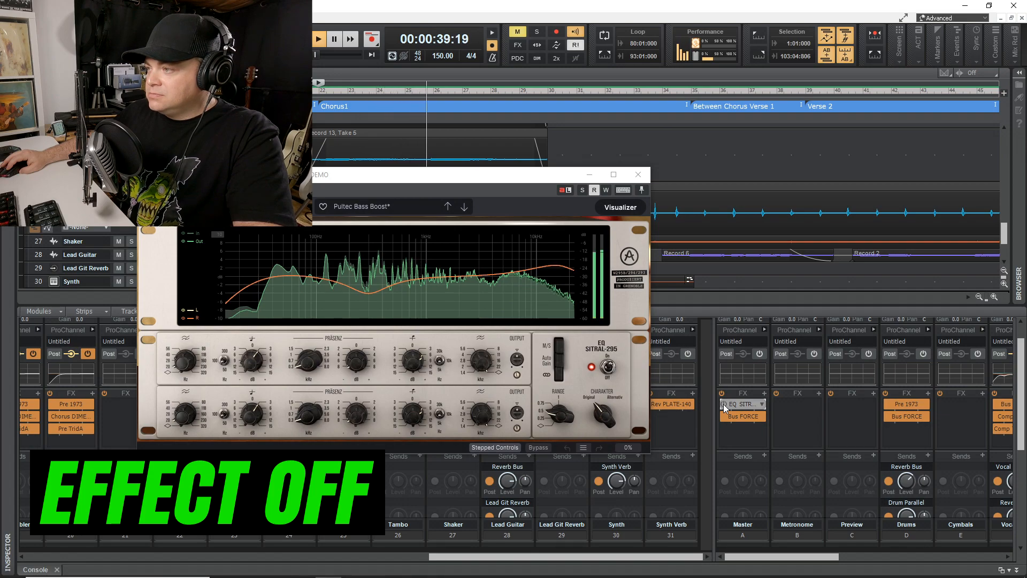
{"action": "left_click", "coordinate": [724, 405]}
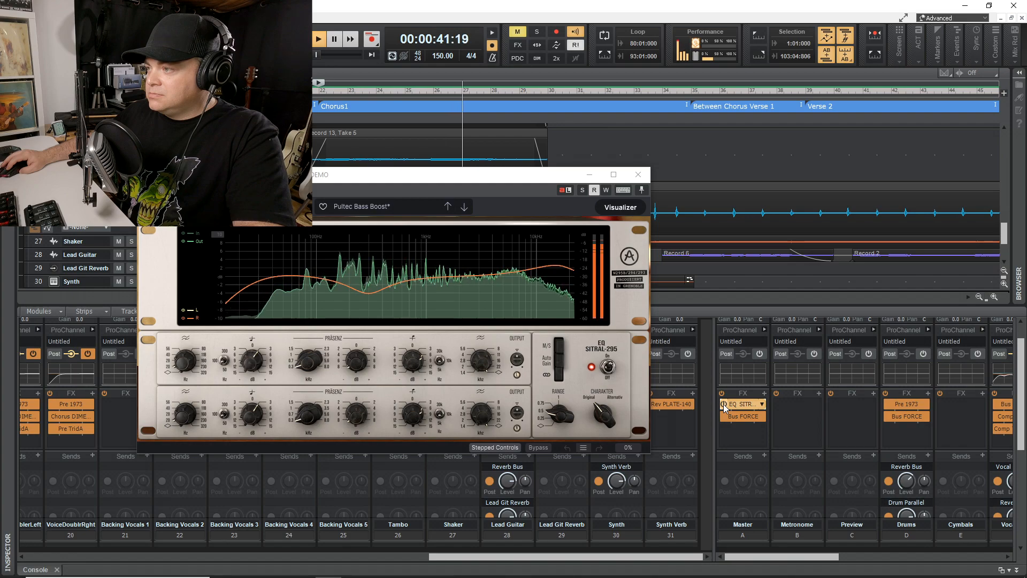
{"action": "key", "text": "space"}
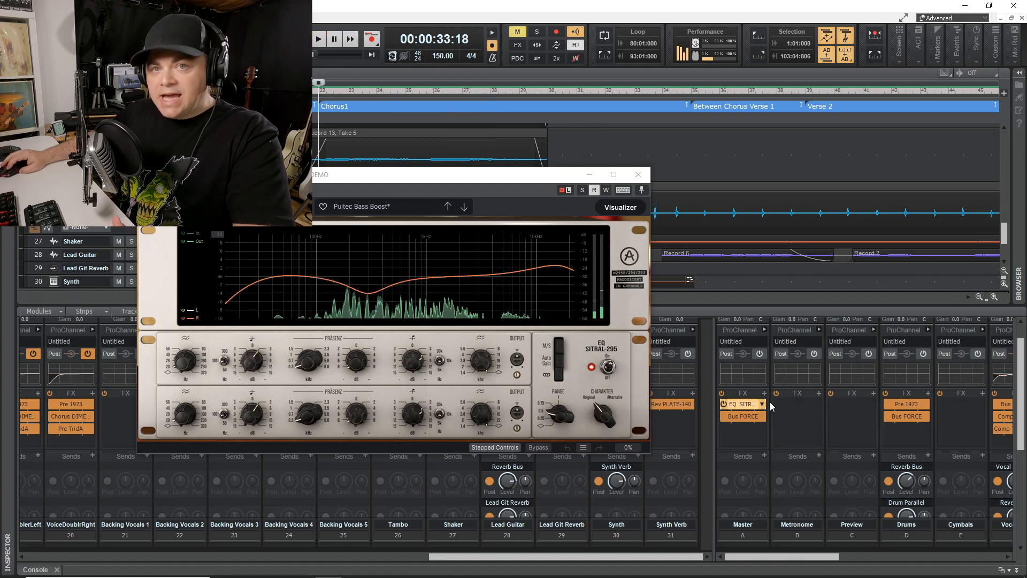
- Open Bus FORCE on the Master bus and compare chorus playback with it active and bypassed, leaving it active, and stop playback
{"action": "double_click", "coordinate": [740, 416]}
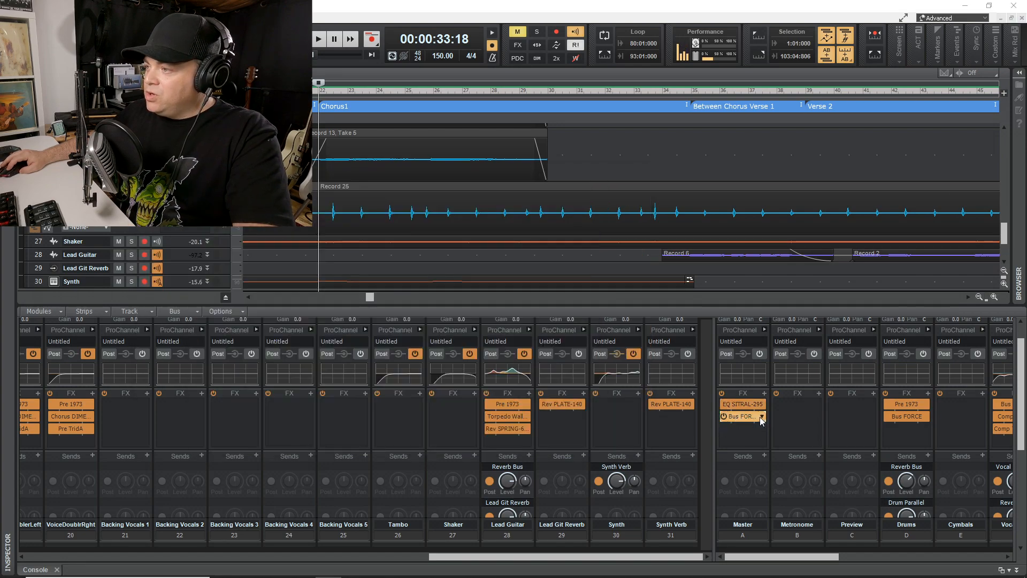
{"action": "left_click_drag", "start_coordinate": [465, 184], "coordinate": [433, 141]}
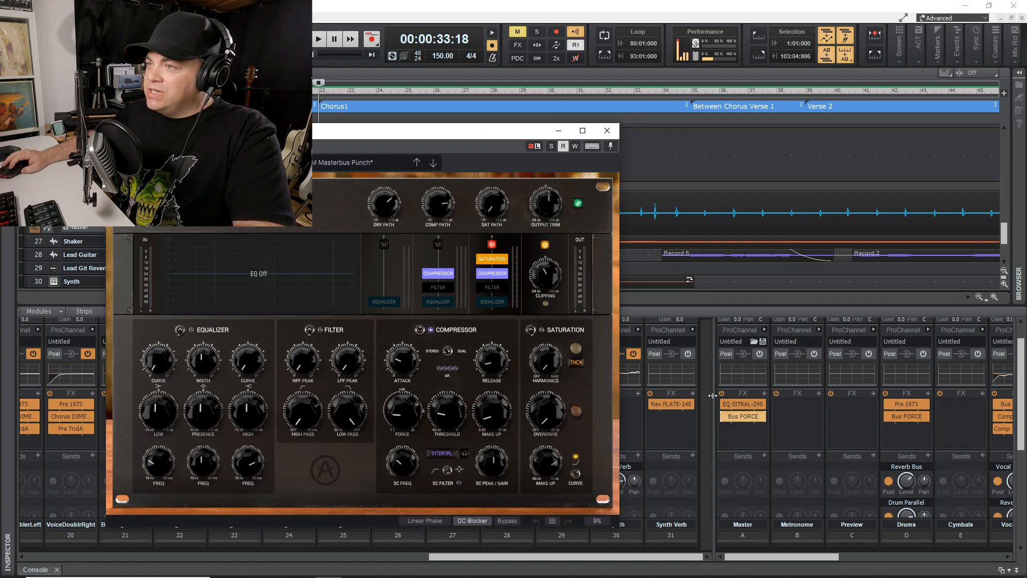
{"action": "key", "text": "space"}
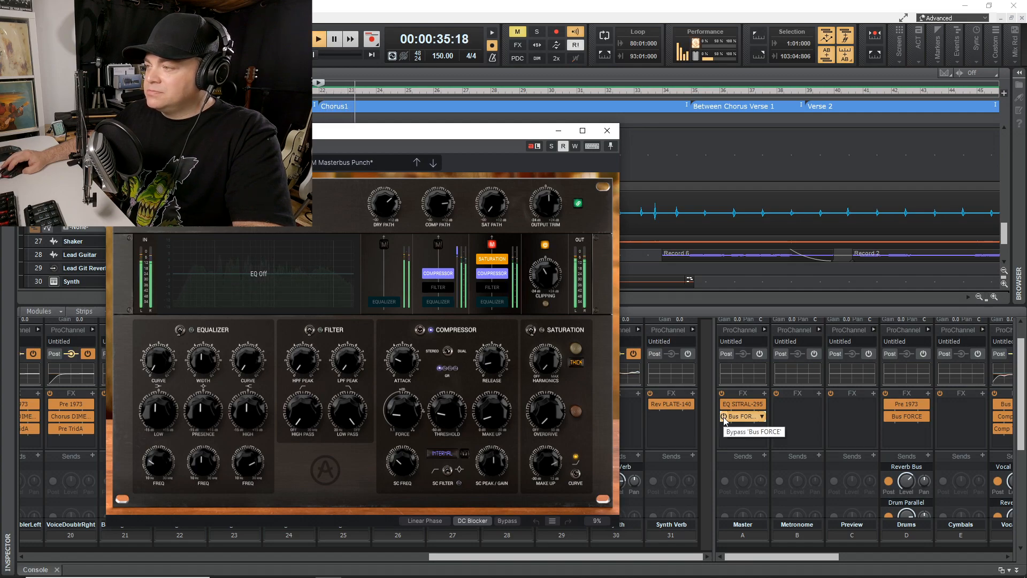
{"action": "left_click", "coordinate": [724, 417]}
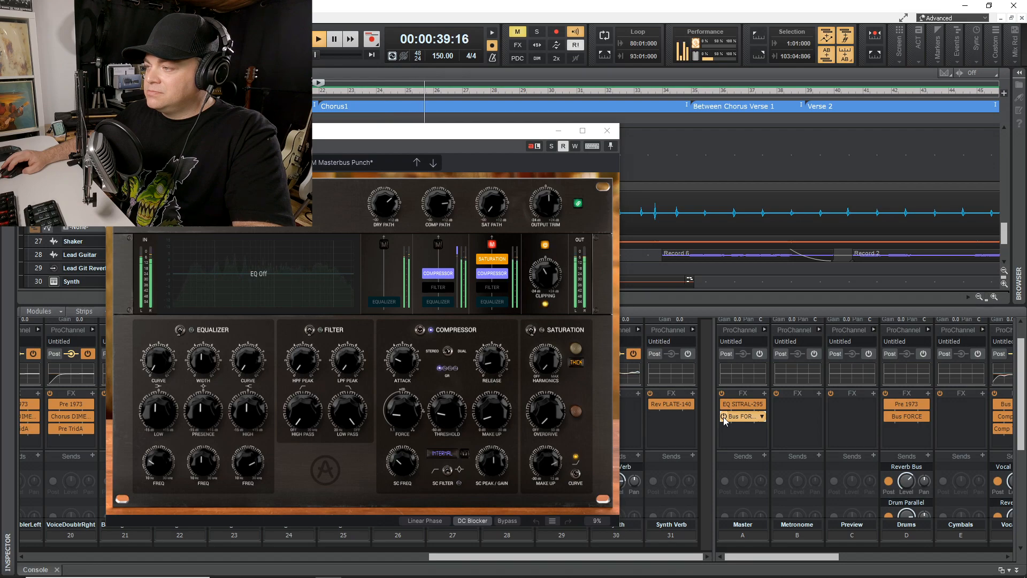
{"action": "left_click", "coordinate": [724, 417]}
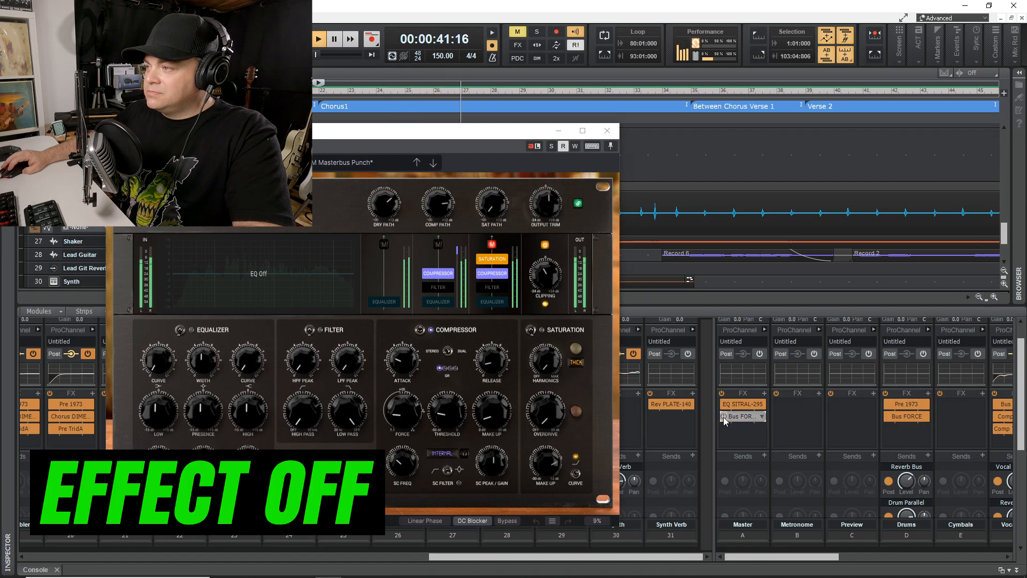
{"action": "left_click", "coordinate": [725, 416]}
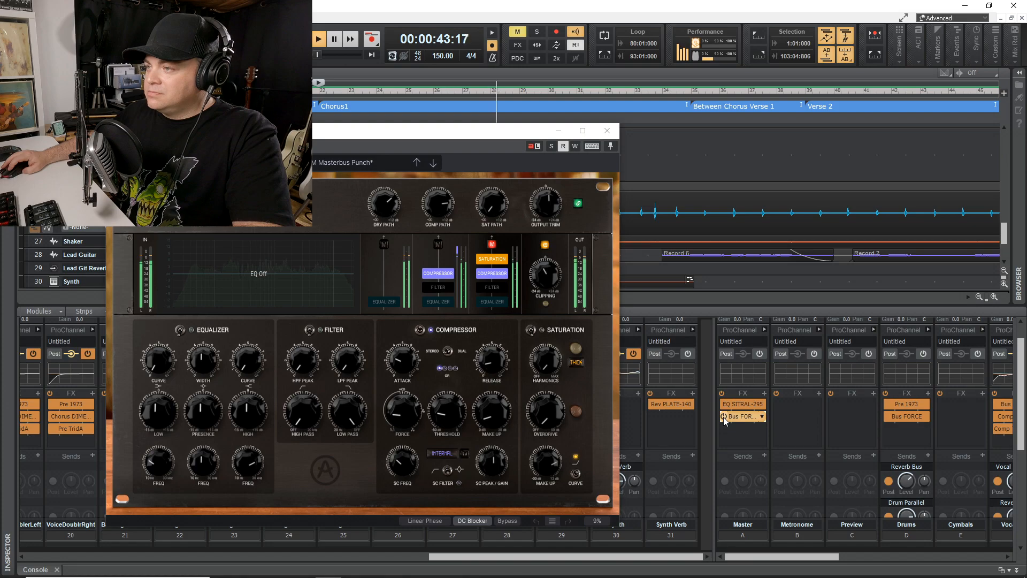
{"action": "key", "text": "space"}
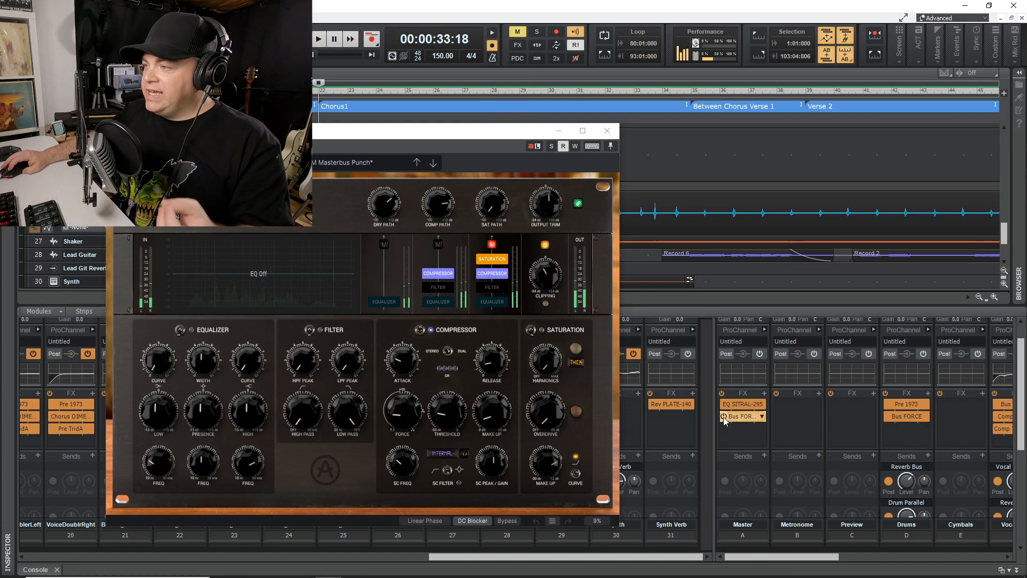